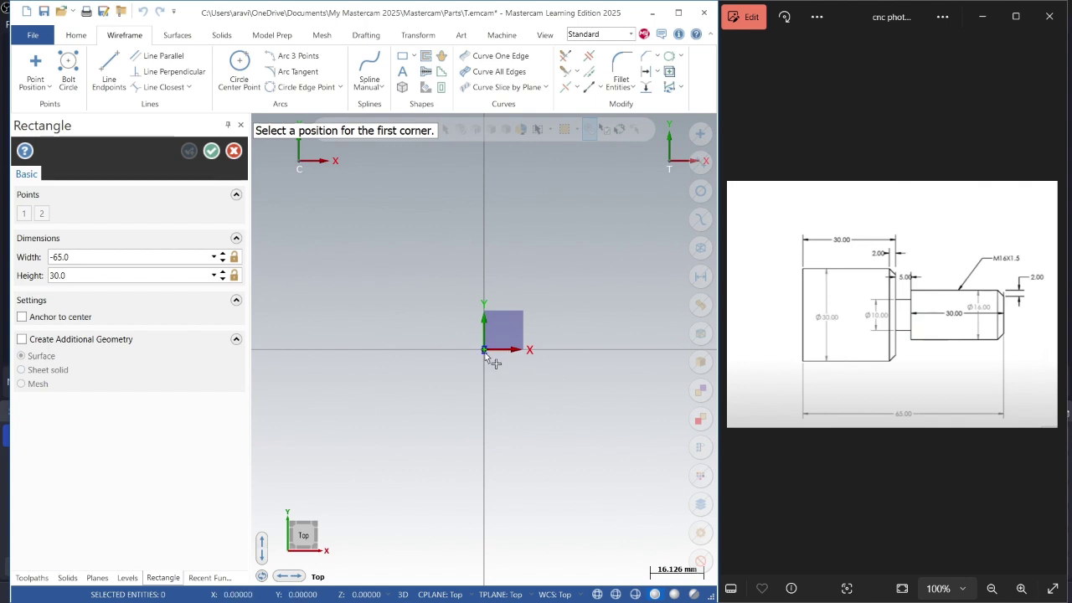
- Draw a rectangle from the origin with a width of -65 mm and a height of 30/2 (15 mm)
left_click(483, 349)
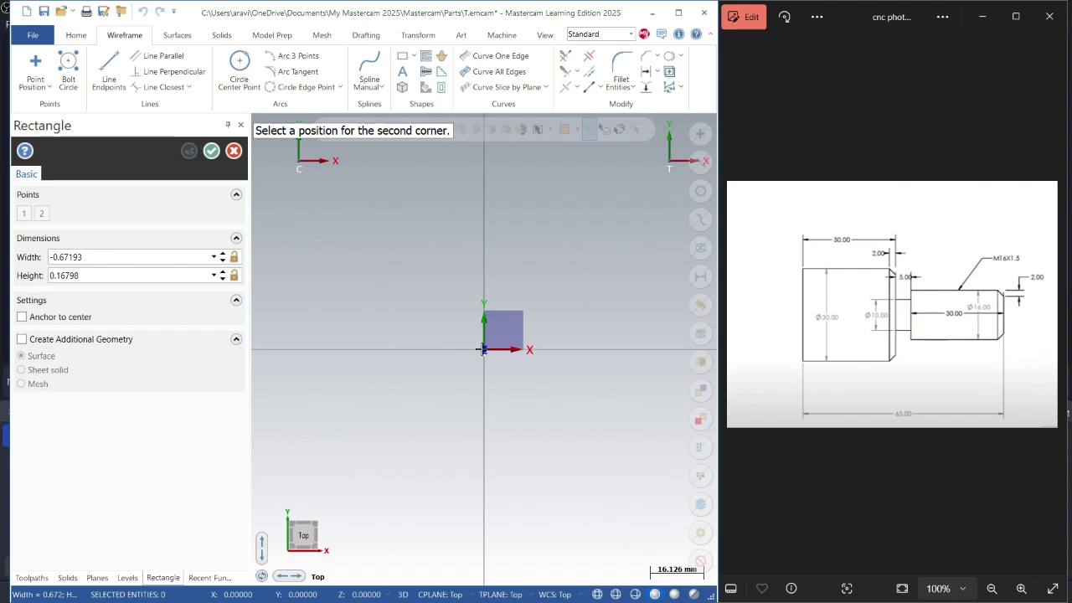
left_click(103, 256)
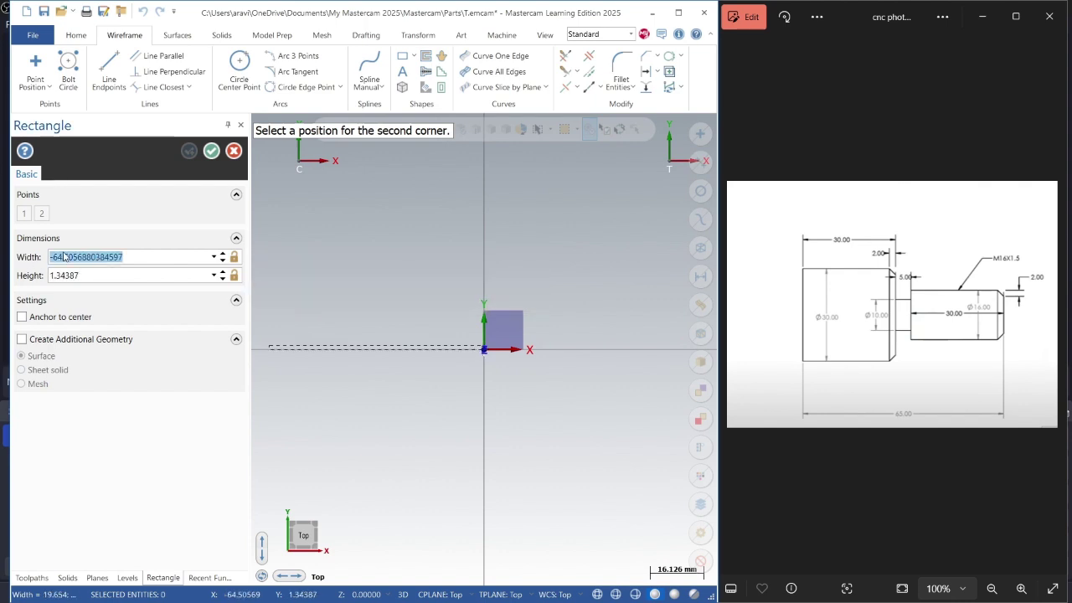
type("-")
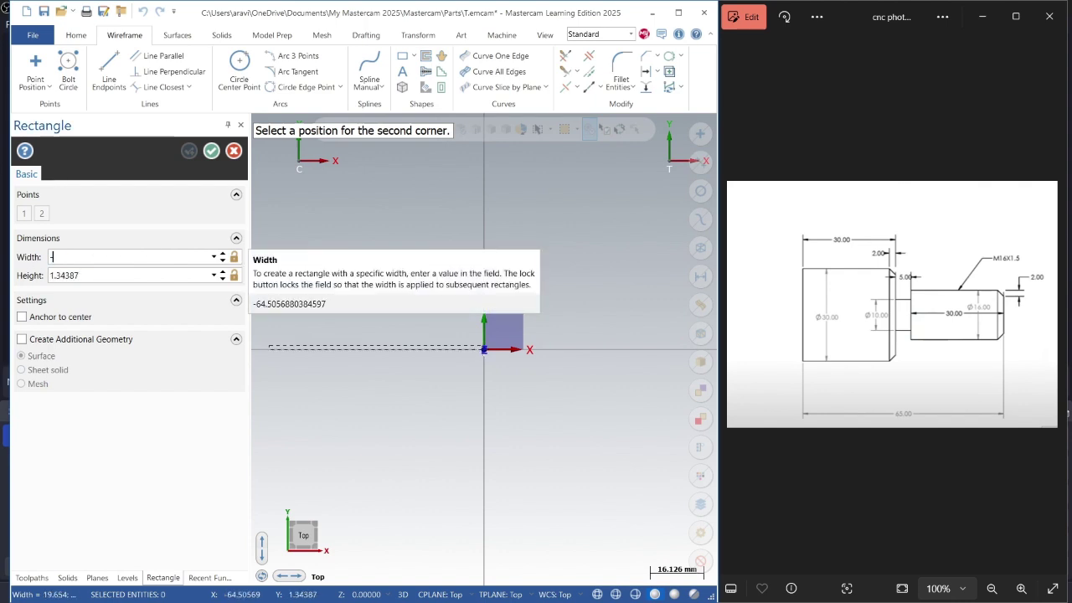
type("65")
key("Tab")
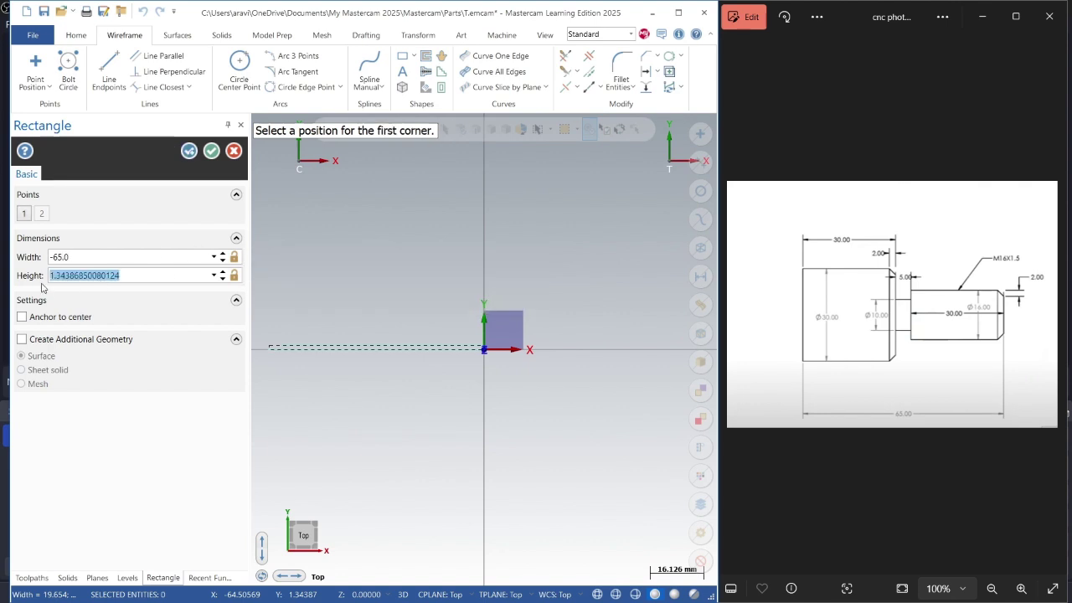
type("3")
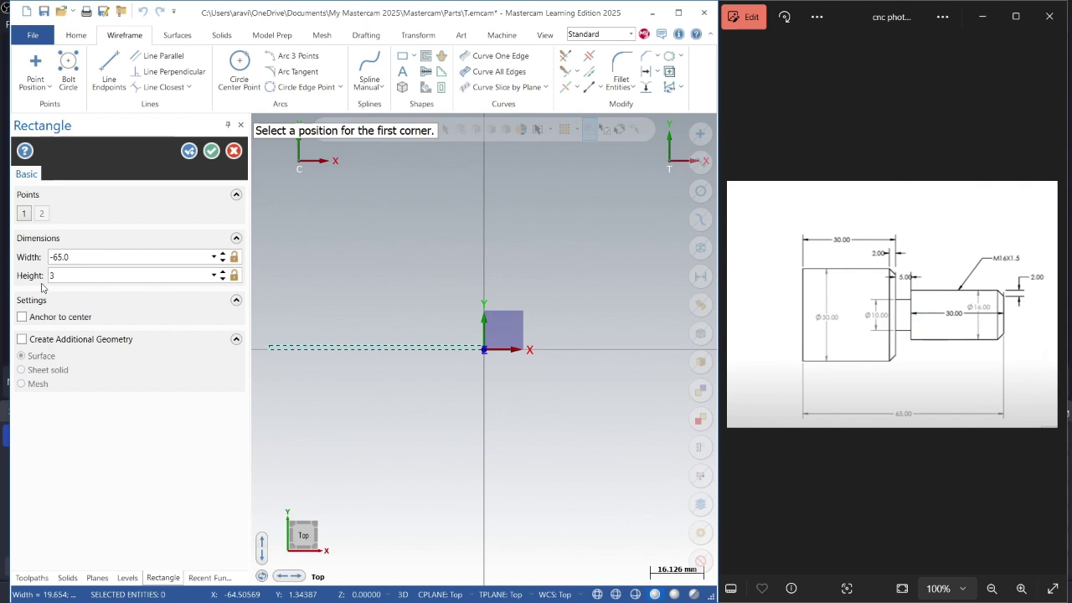
type("0/2")
key("Return")
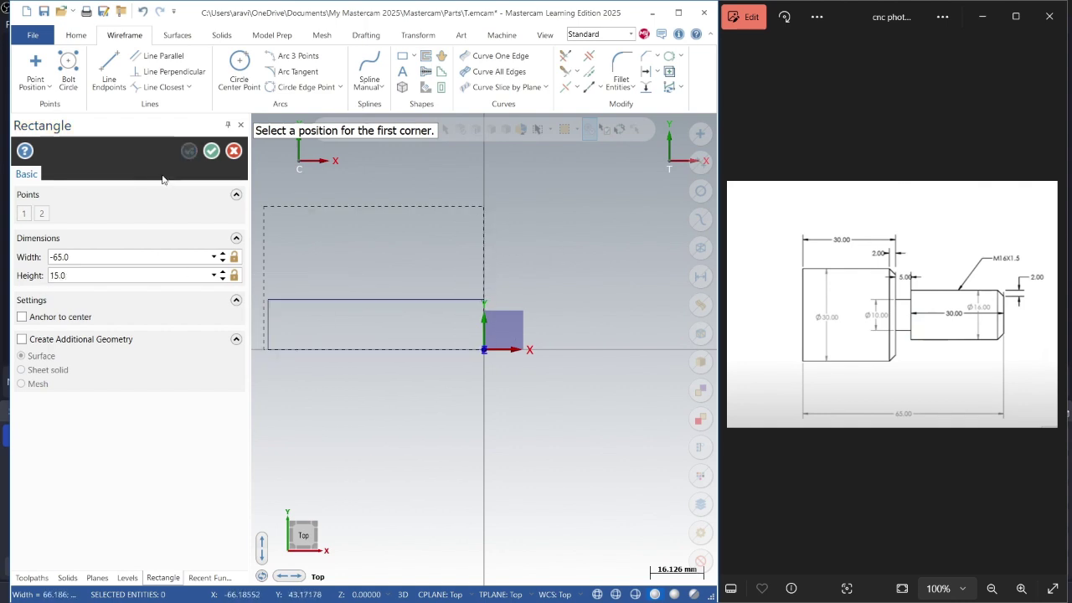
left_click(211, 150)
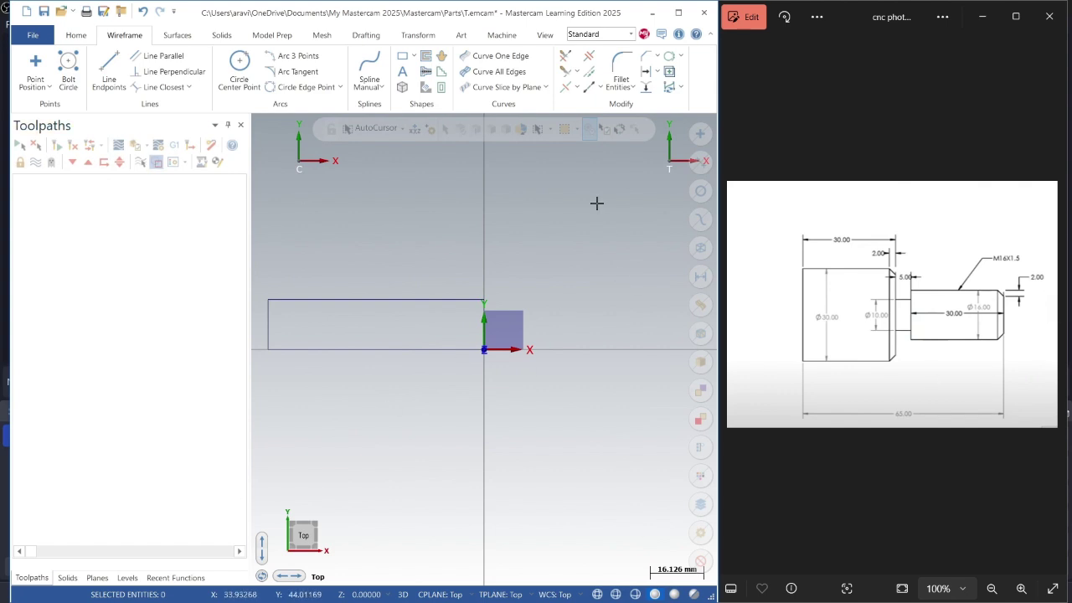
- Offset copies of the rectangle's vertical edge at the origin into the rectangle at distances of 2 mm and 30 mm
left_click(644, 87)
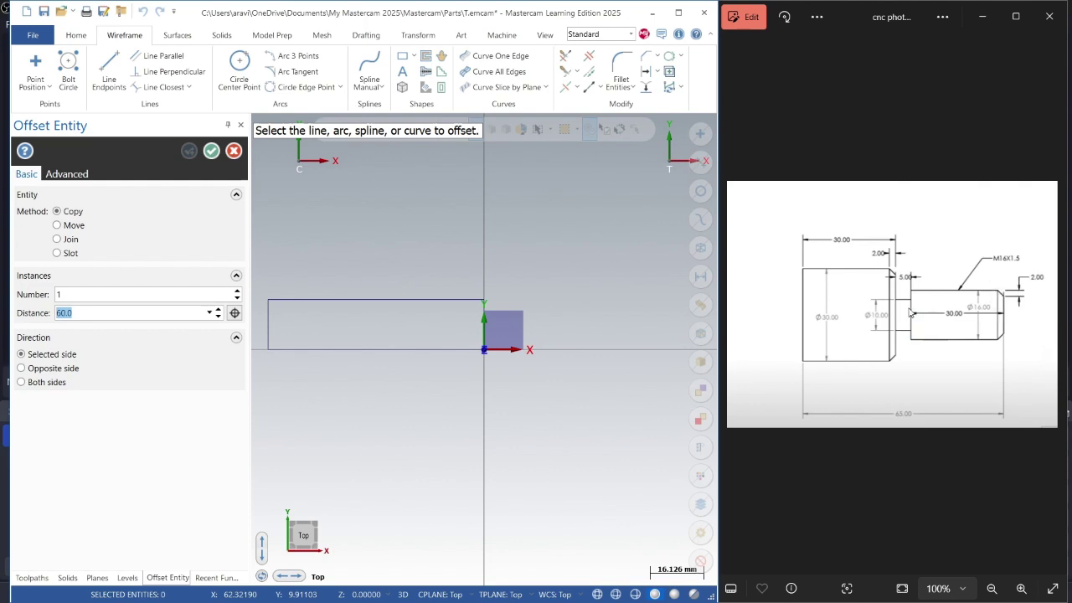
left_click(460, 333)
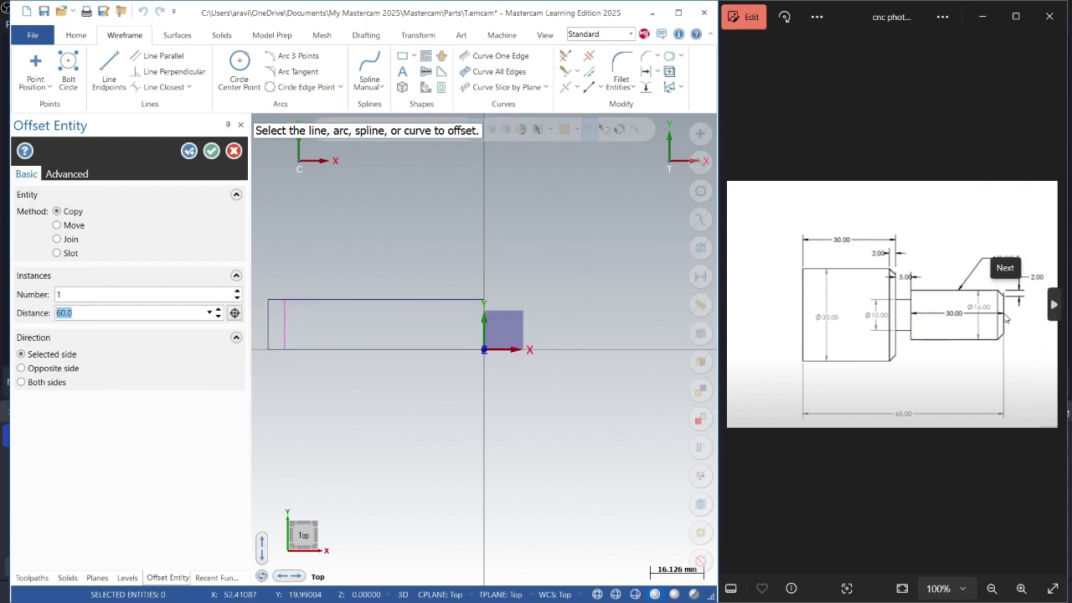
type("2")
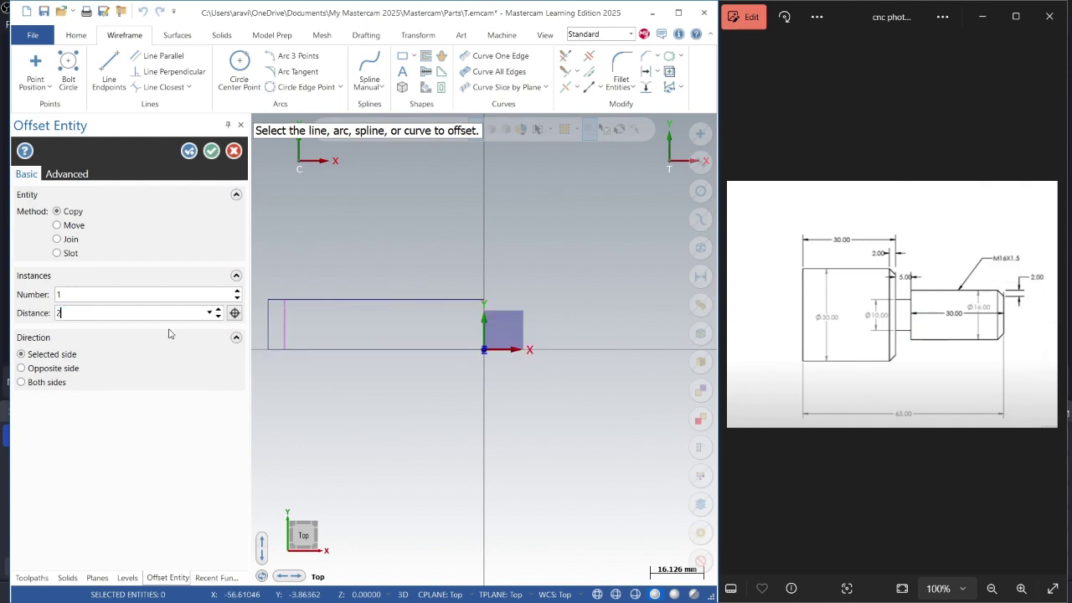
key("Return")
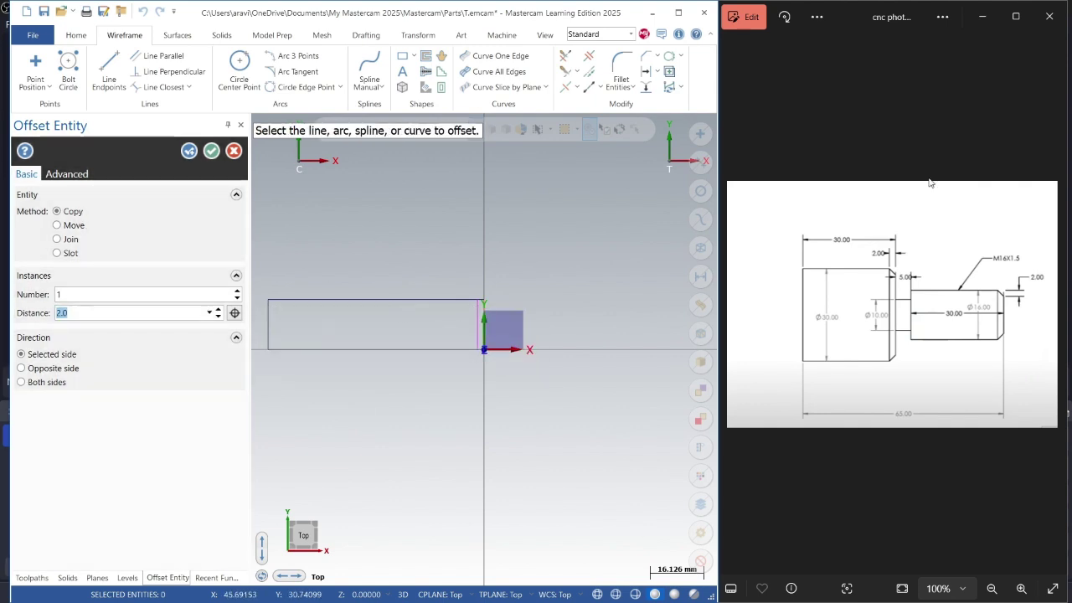
type("30")
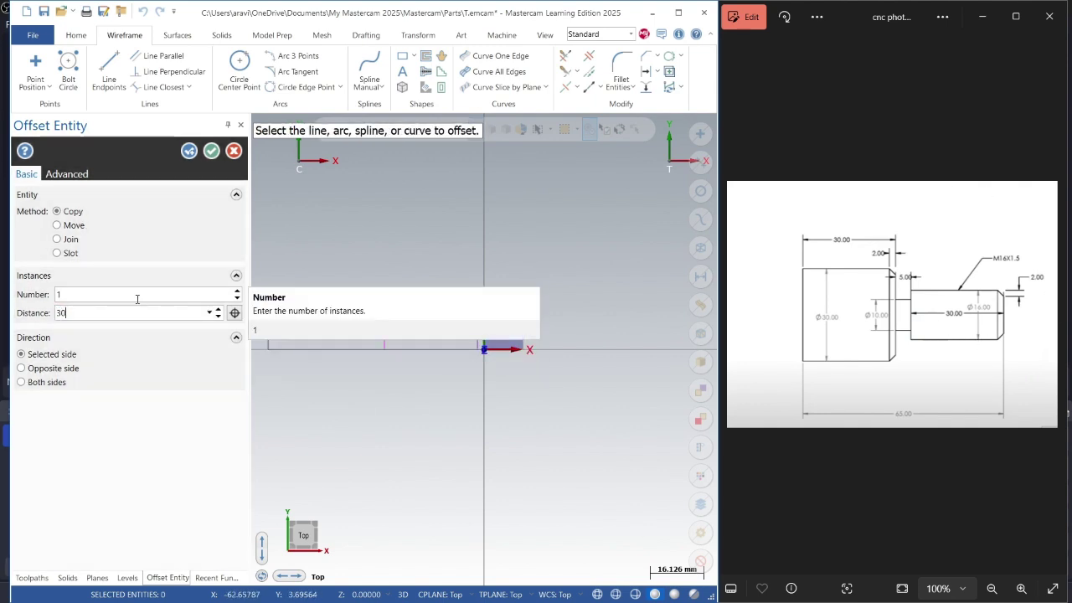
key("Return")
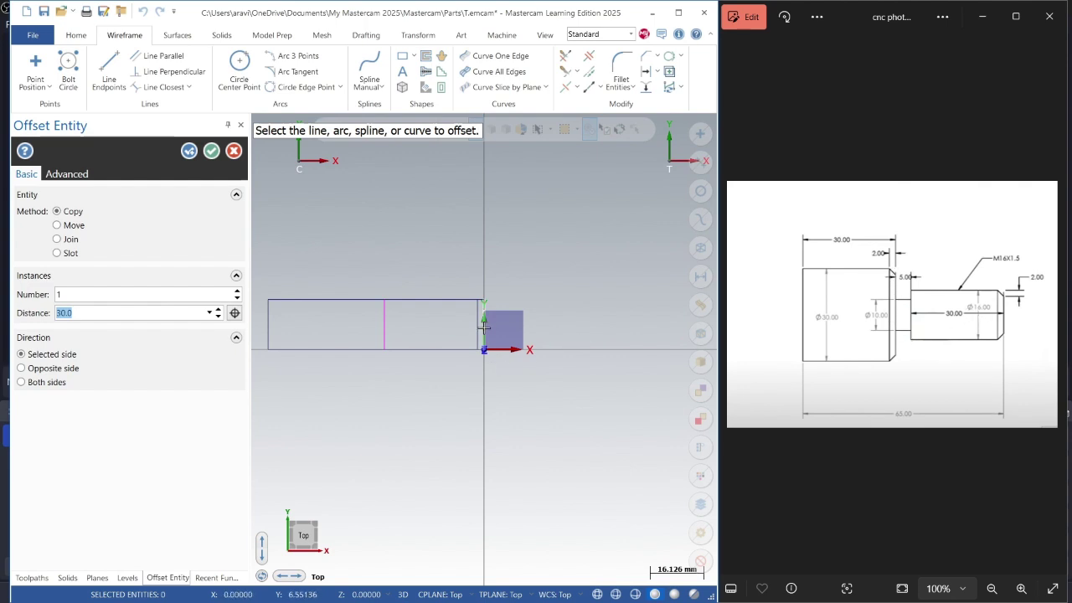
- Add two more inward offset copies of the vertical edge at the origin, at 35 mm and 37 mm
type("35")
key("Return")
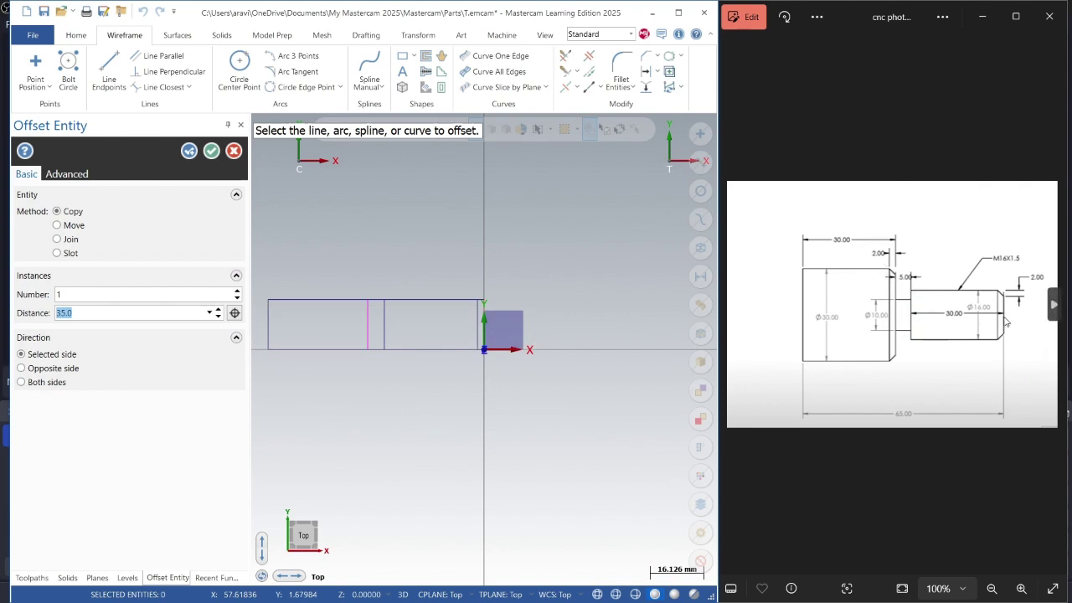
left_click(483, 335)
left_click(282, 371)
left_click(218, 309)
left_click(218, 309)
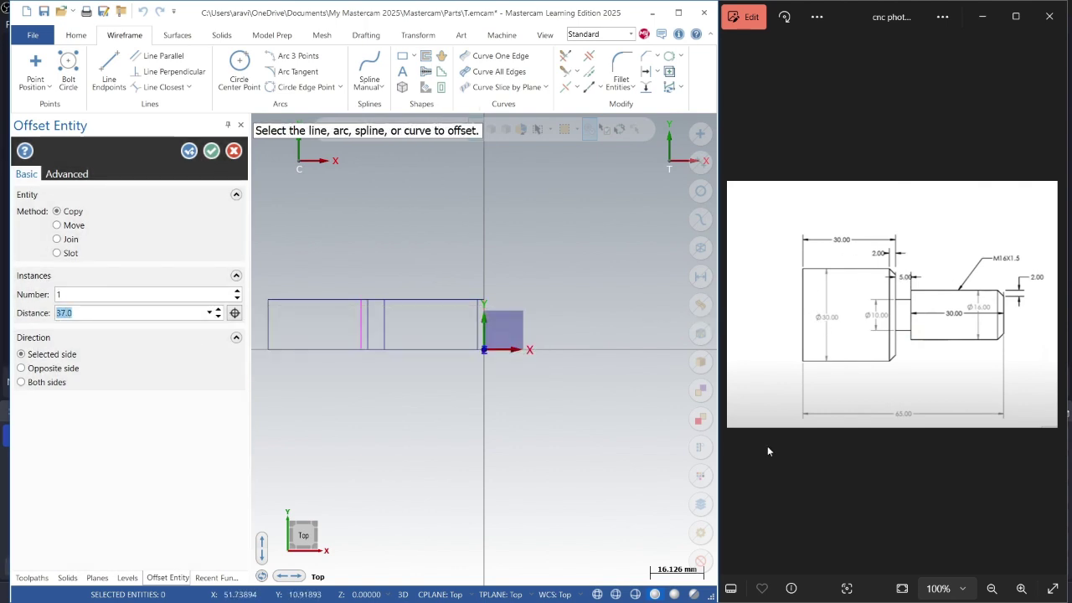
left_click(189, 152)
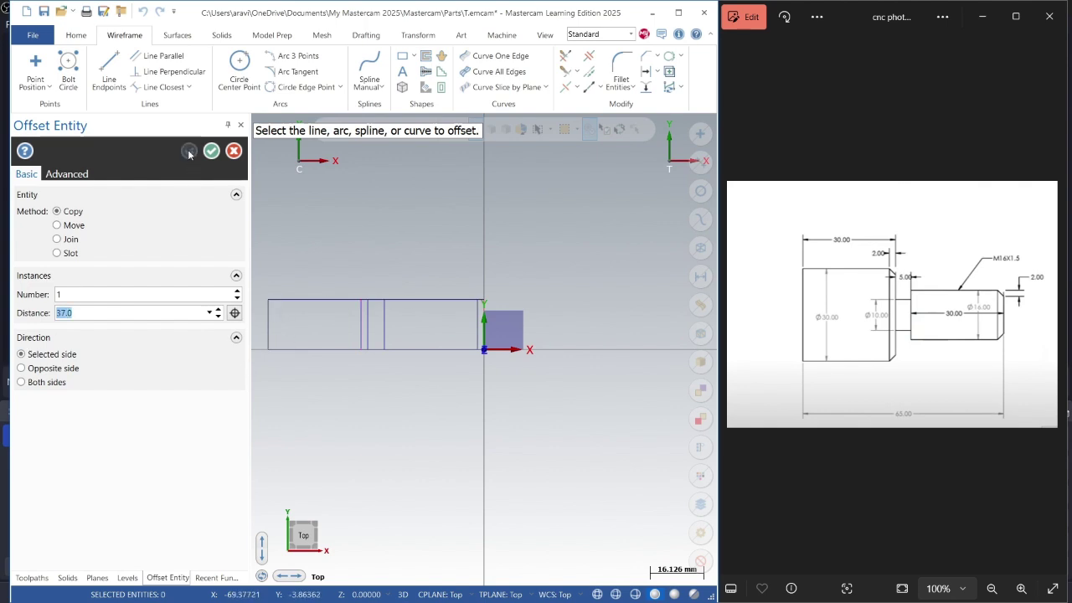
left_click(211, 151)
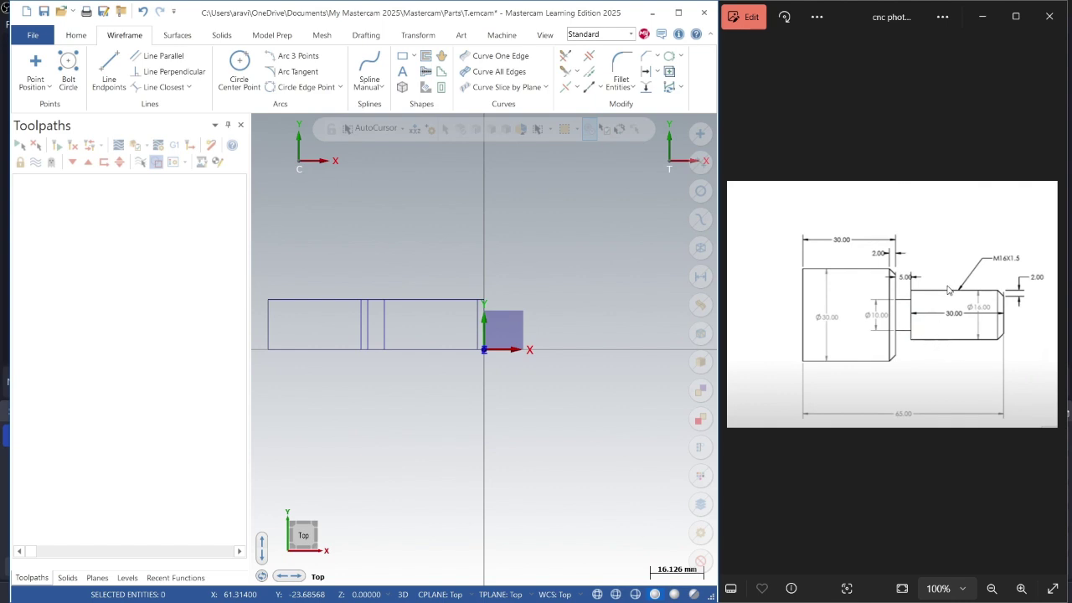
- Offset a copy of the rectangle's bottom line upward by 10/2 (5 mm) for the groove radius
left_click(646, 74)
left_click(421, 350)
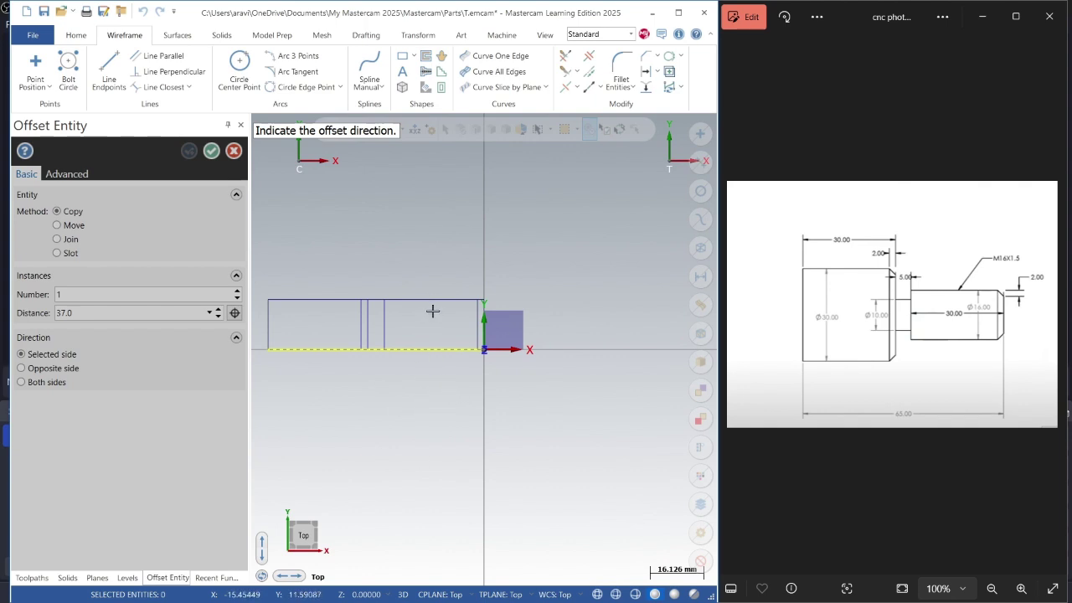
left_click(414, 263)
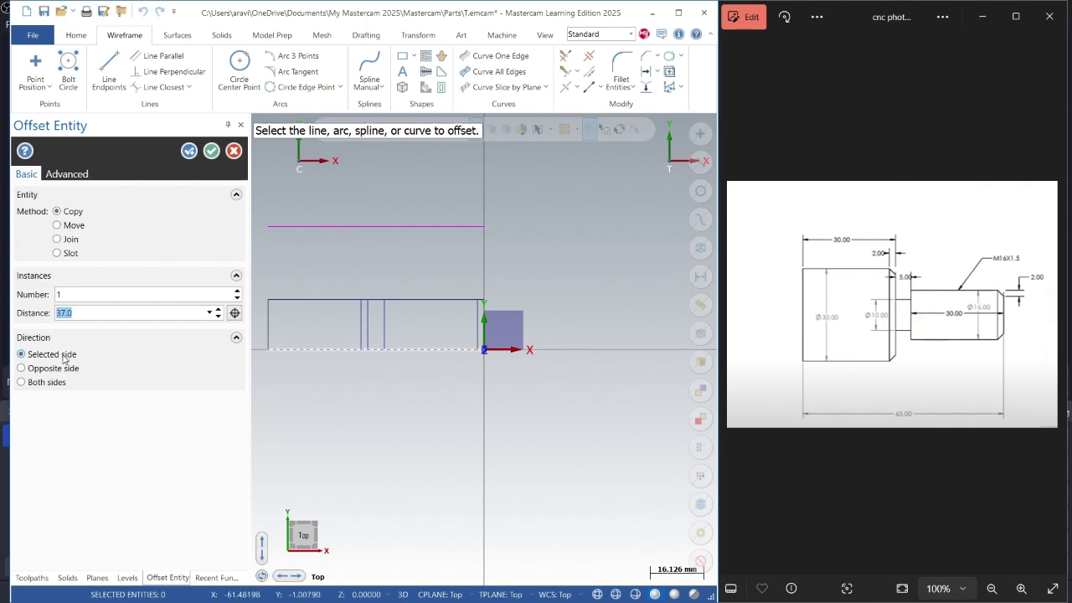
type("16/2")
key("Return")
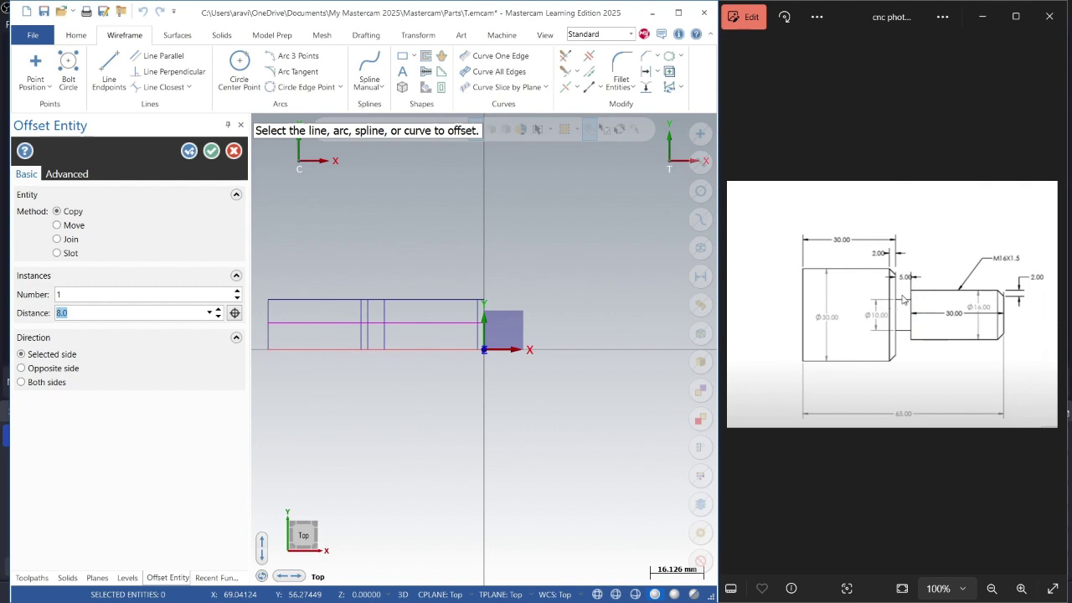
type("10/2")
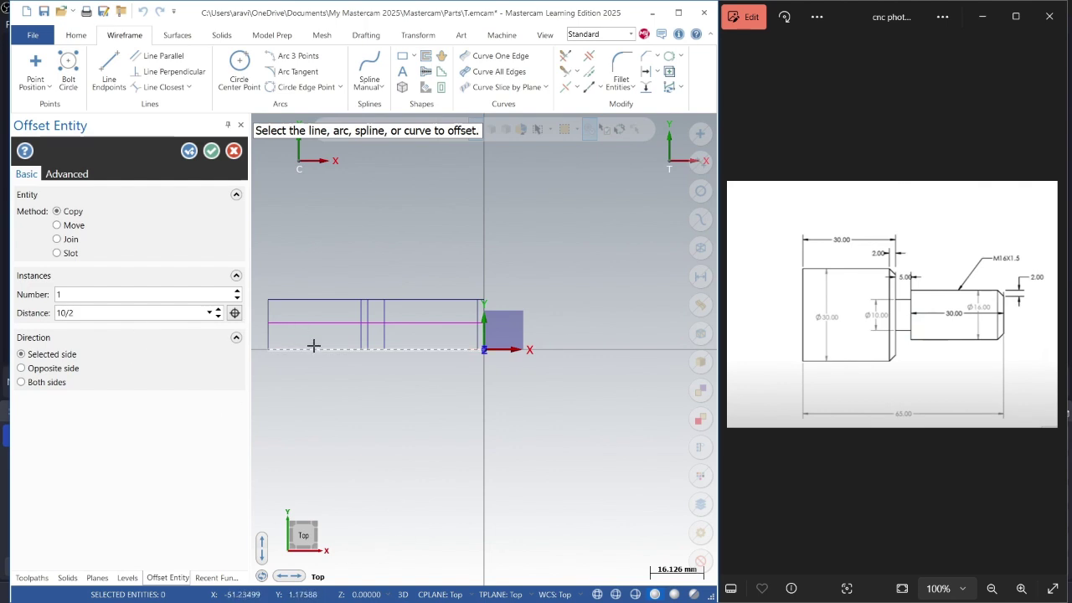
- Offset another copy of the bottom line upward by 16/2 (8 mm) for the threaded section's radius
left_click(314, 346)
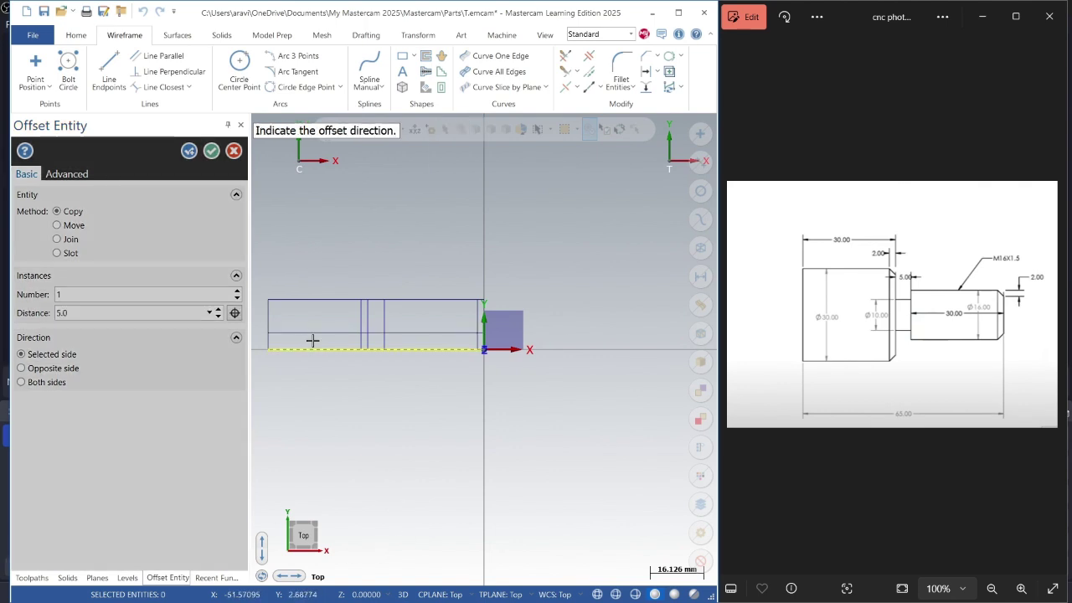
left_click(157, 313)
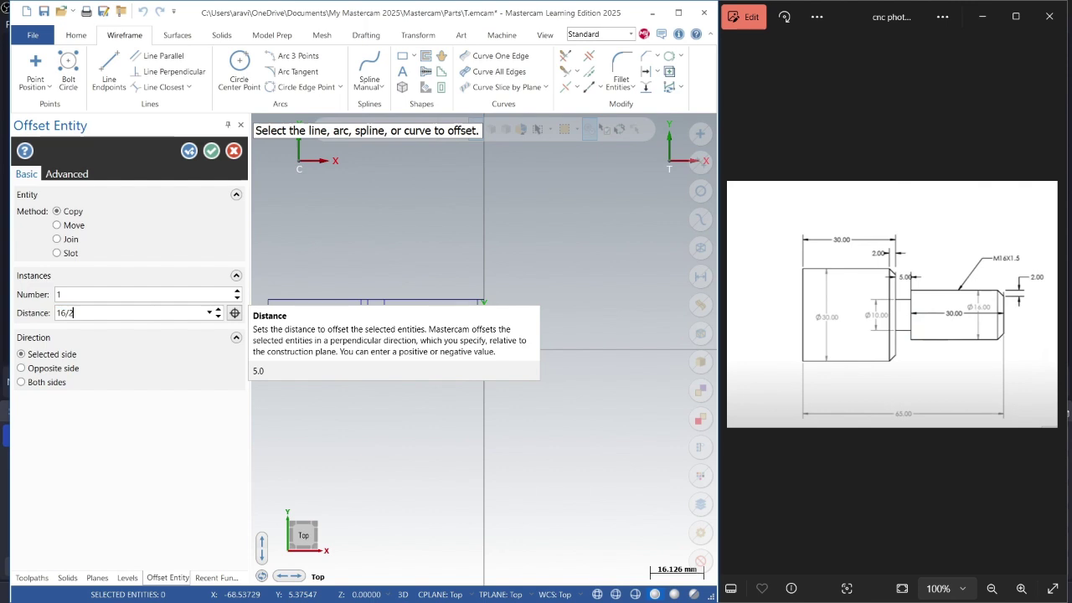
type("16/2")
key("Return")
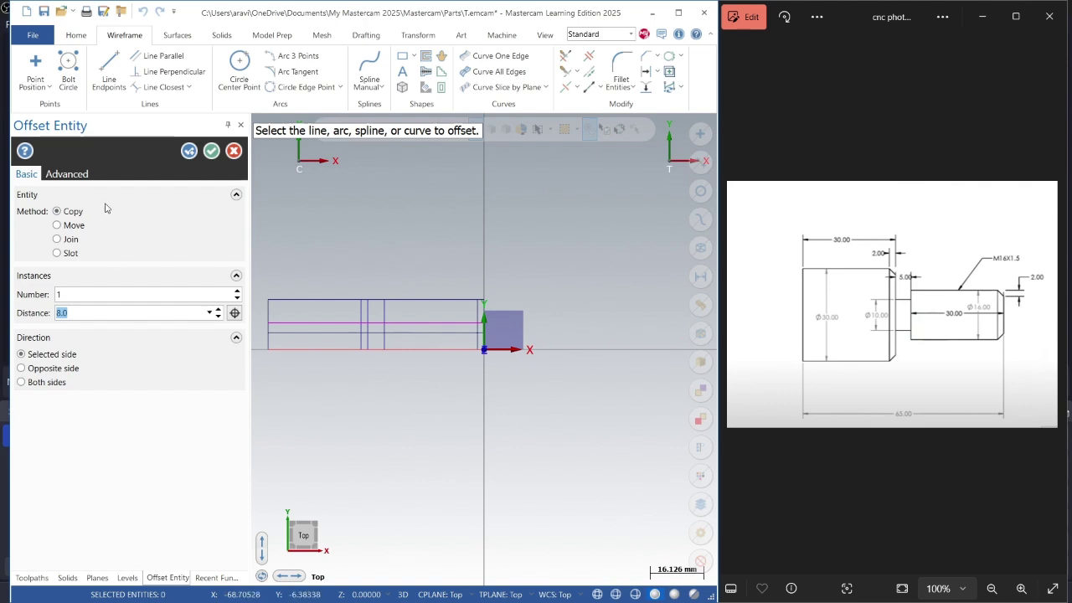
left_click(189, 151)
left_click(211, 151)
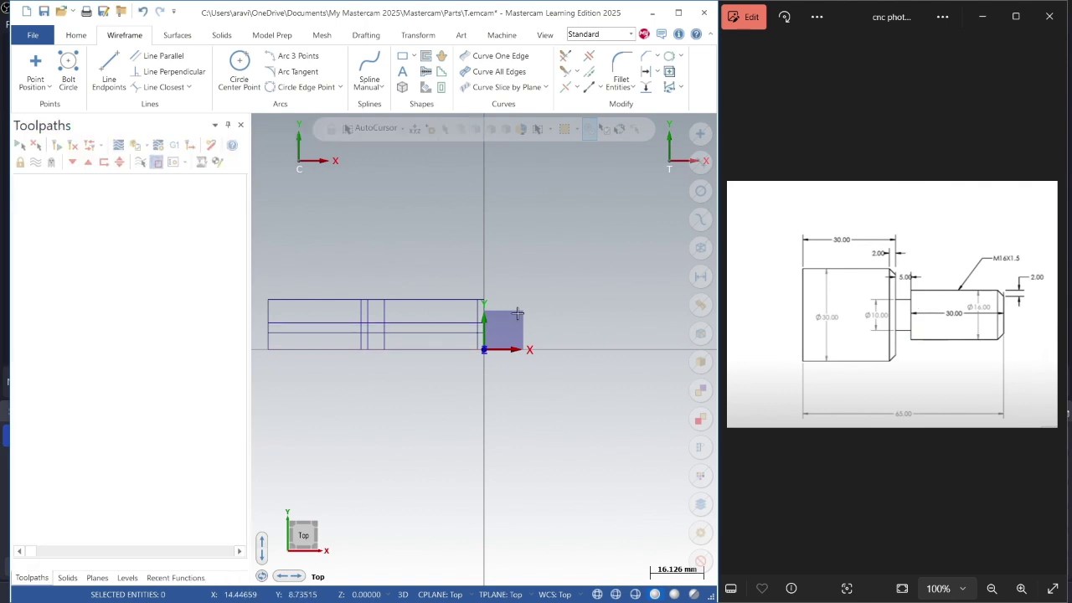
- Trim away both horizontal offset lines between the rectangle's far end and the 37 mm offset line
left_click(566, 55)
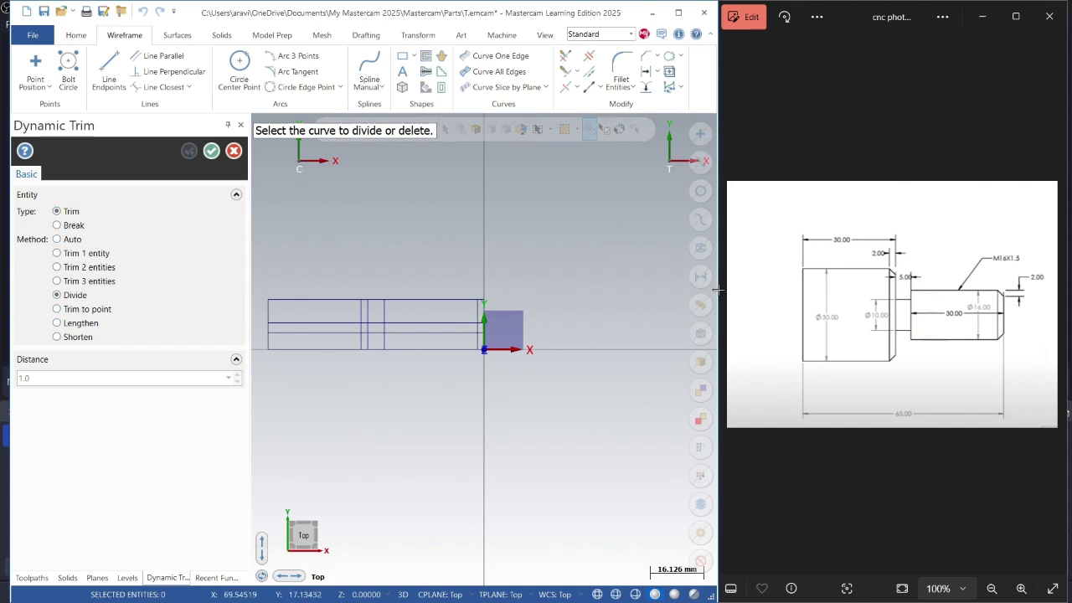
left_click(306, 310)
left_click(309, 324)
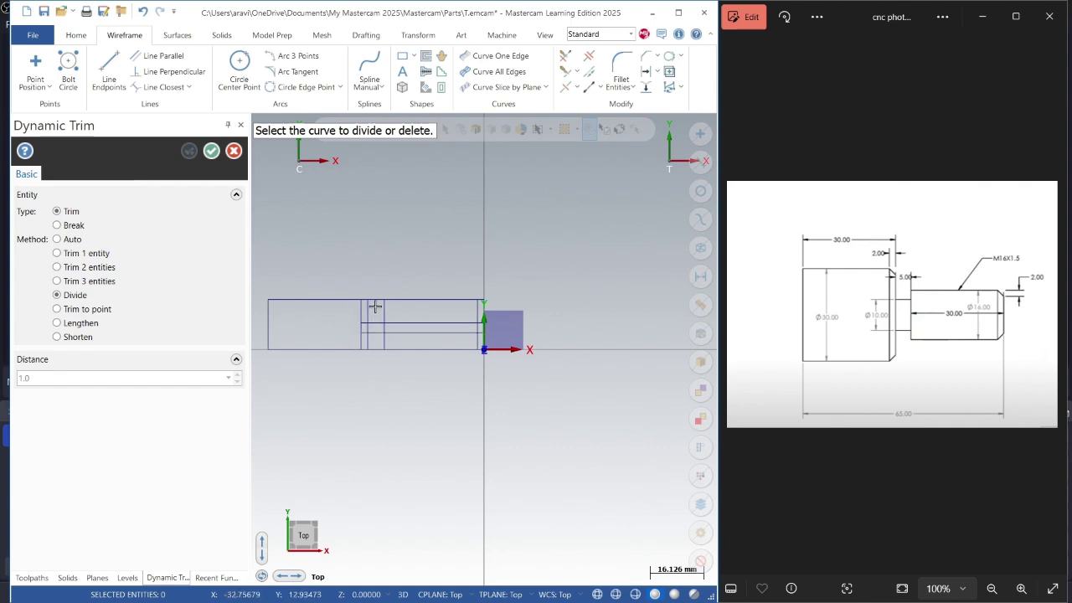
left_click(444, 303)
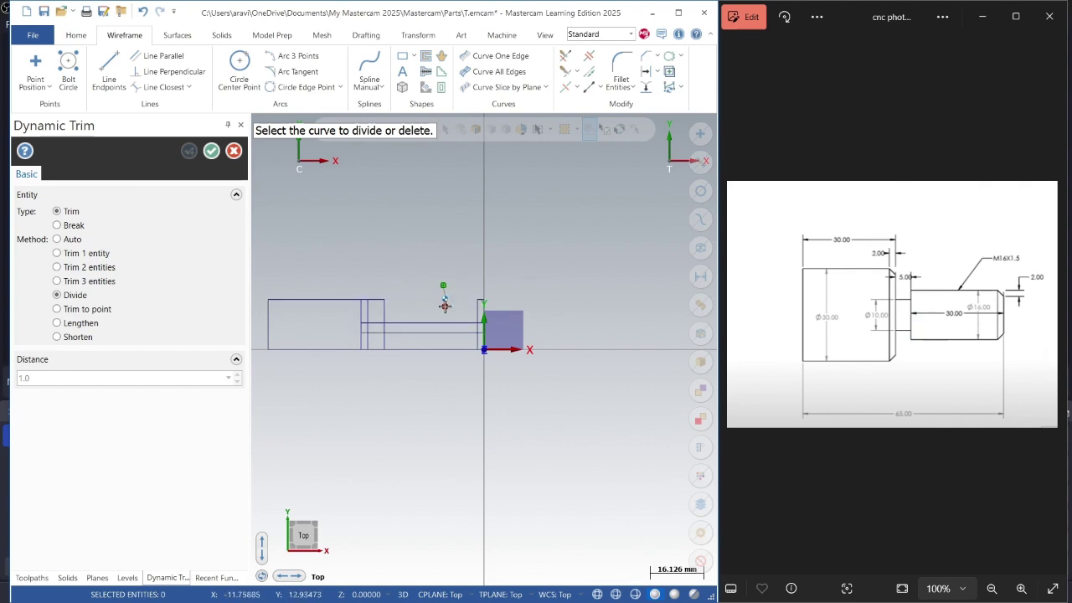
left_click(382, 311)
left_click(369, 339)
left_click(371, 331)
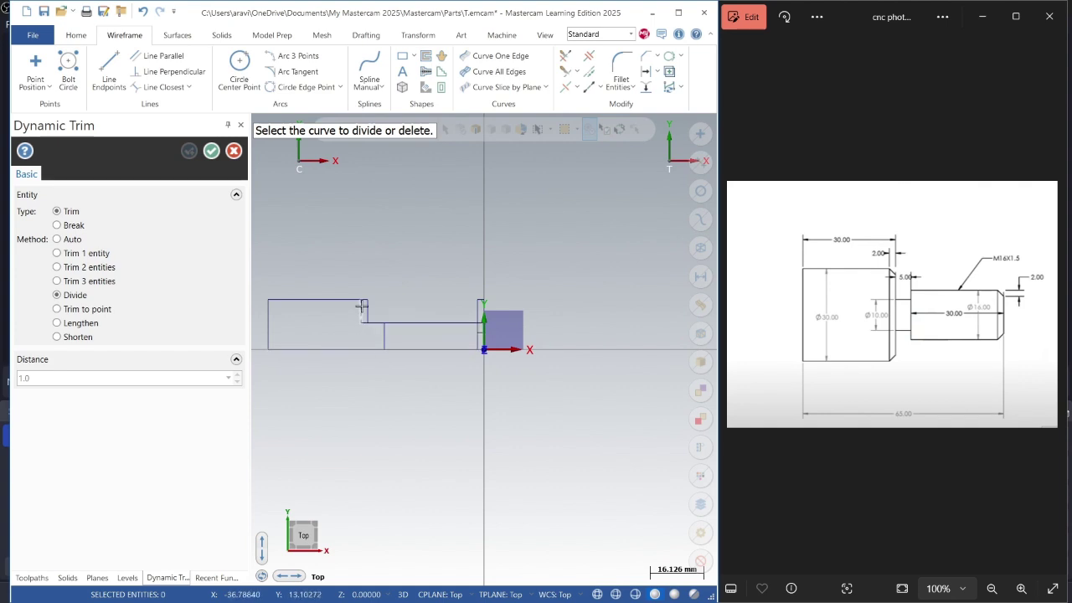
key("ctrl+z")
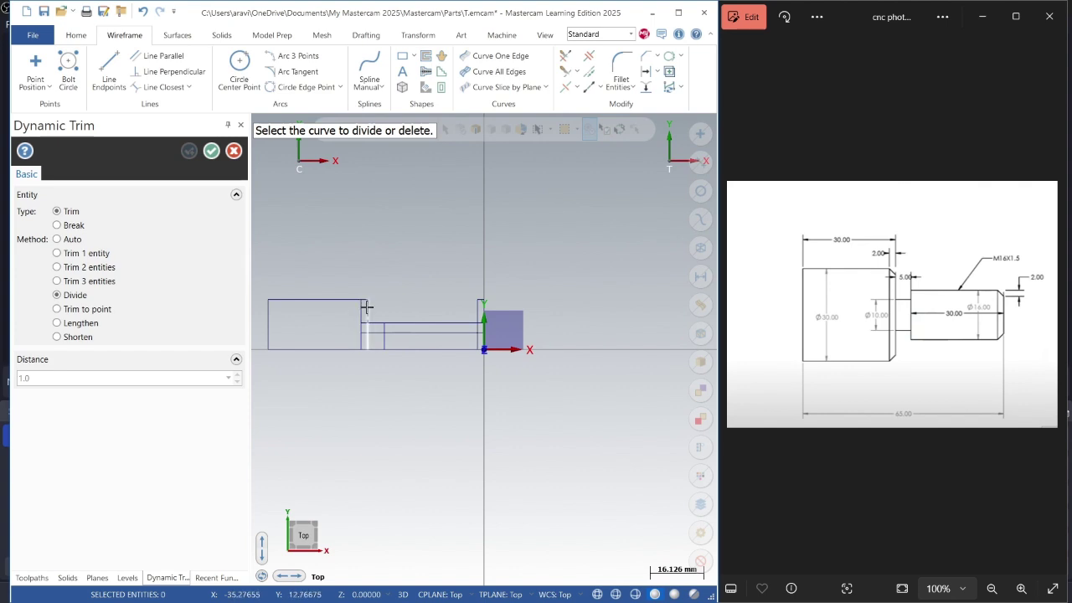
left_click(419, 332)
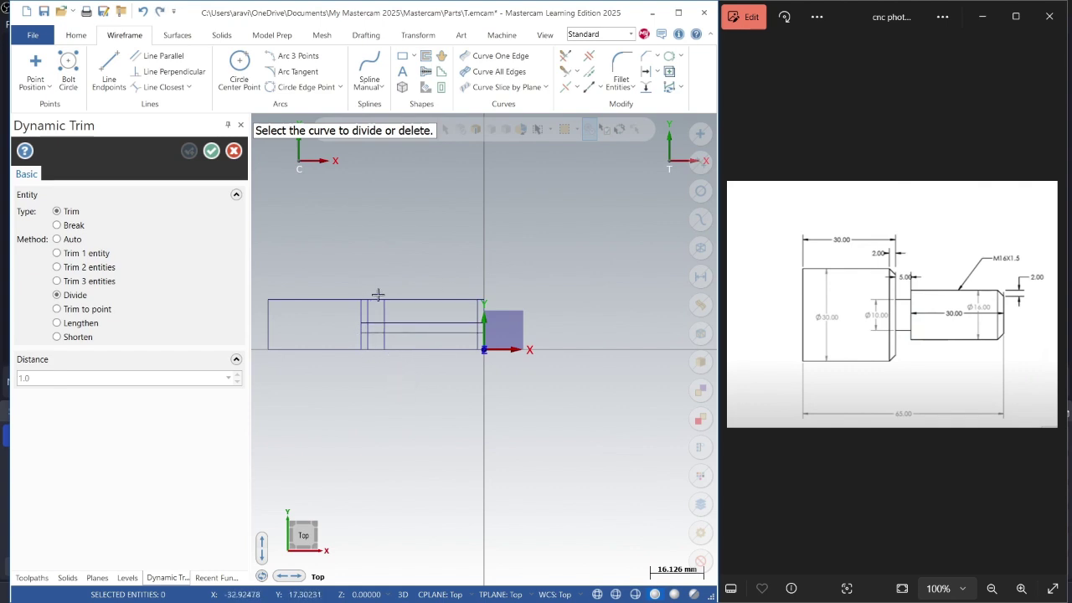
- Trim the top edge beyond the large diameter and the surplus segments around the groove and threaded section to form the stepped outline
left_click(377, 299)
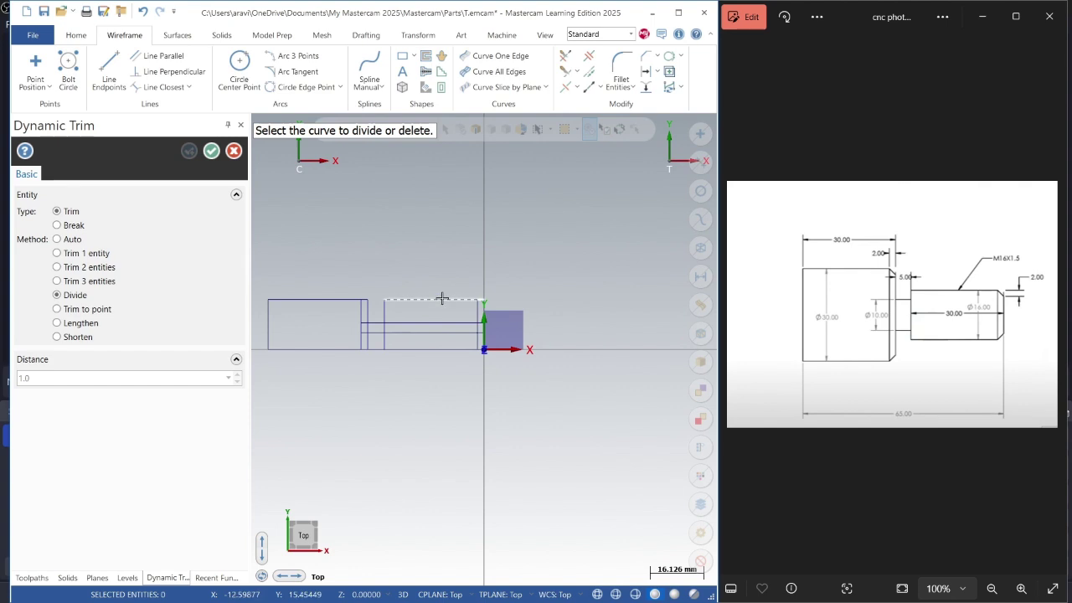
left_click(424, 298)
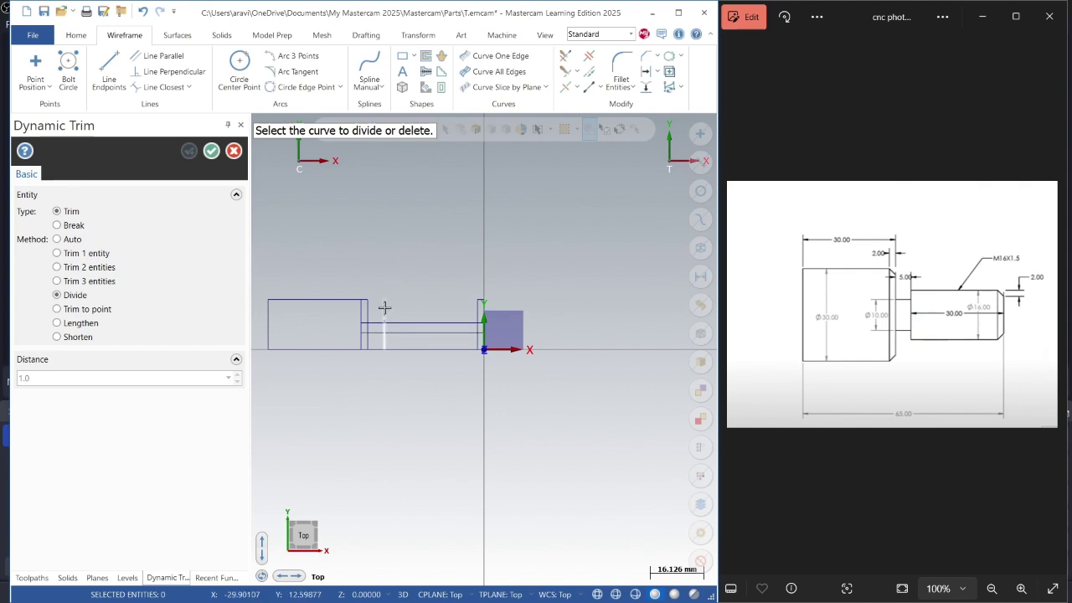
left_click(384, 308)
left_click(398, 338)
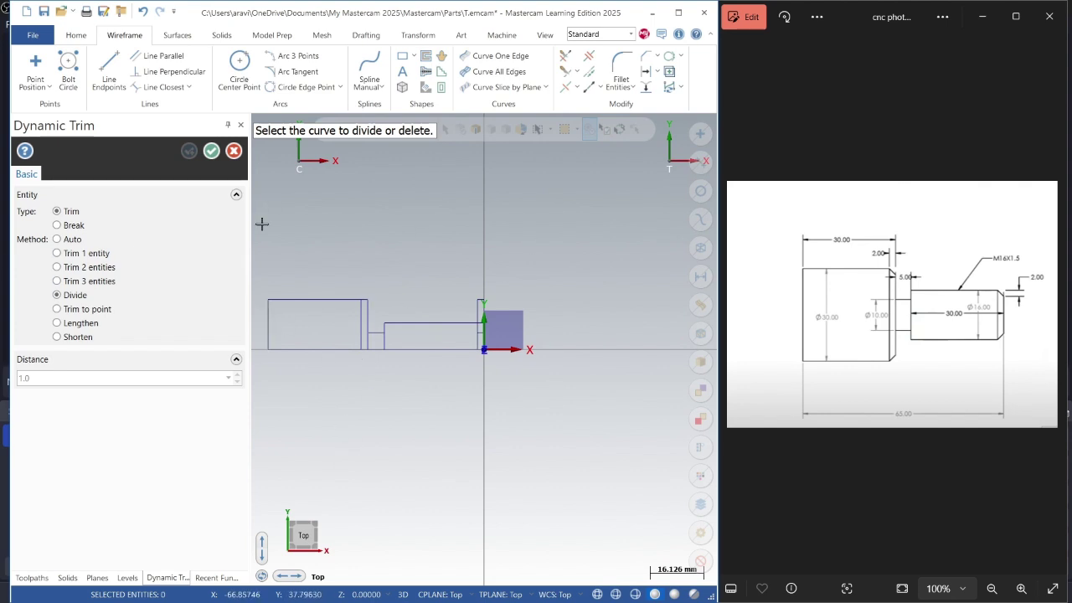
left_click(211, 151)
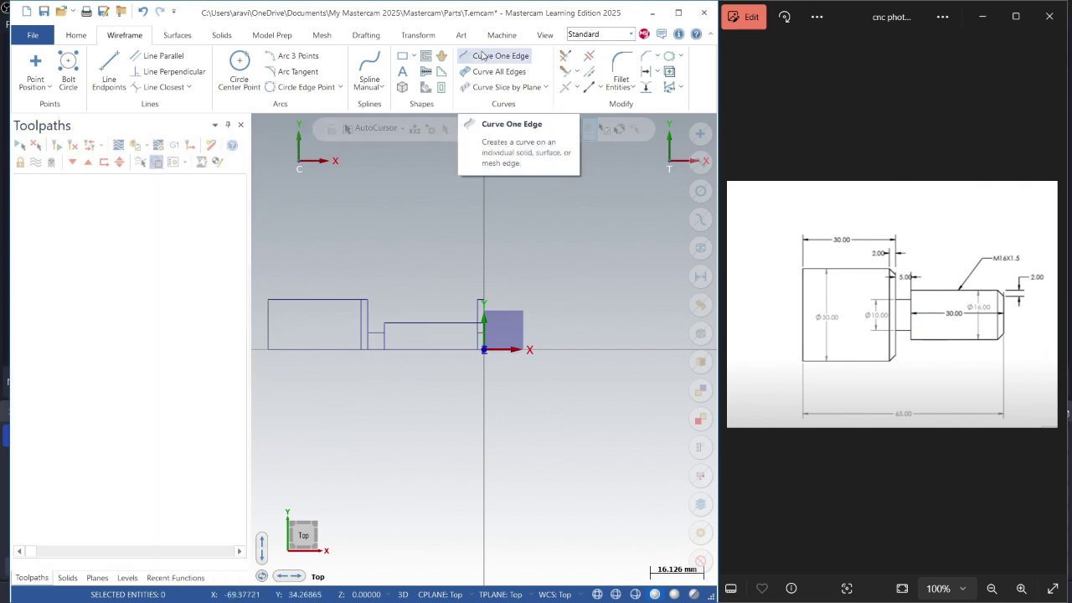
- Trim away the surplus vertical segment above the threaded section at the origin end of the profile
left_click(589, 55)
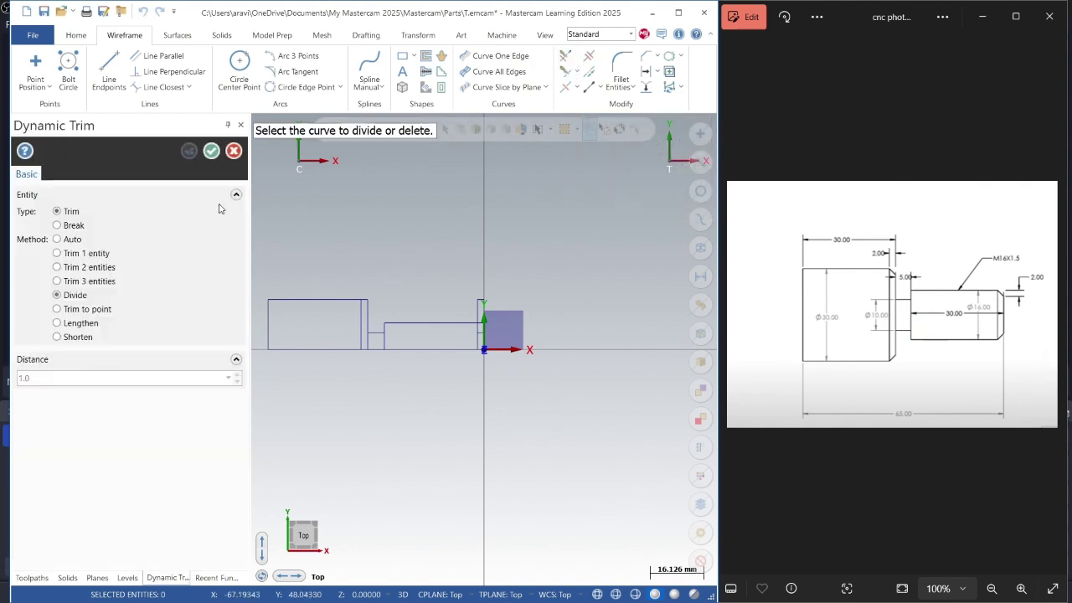
left_click(480, 303)
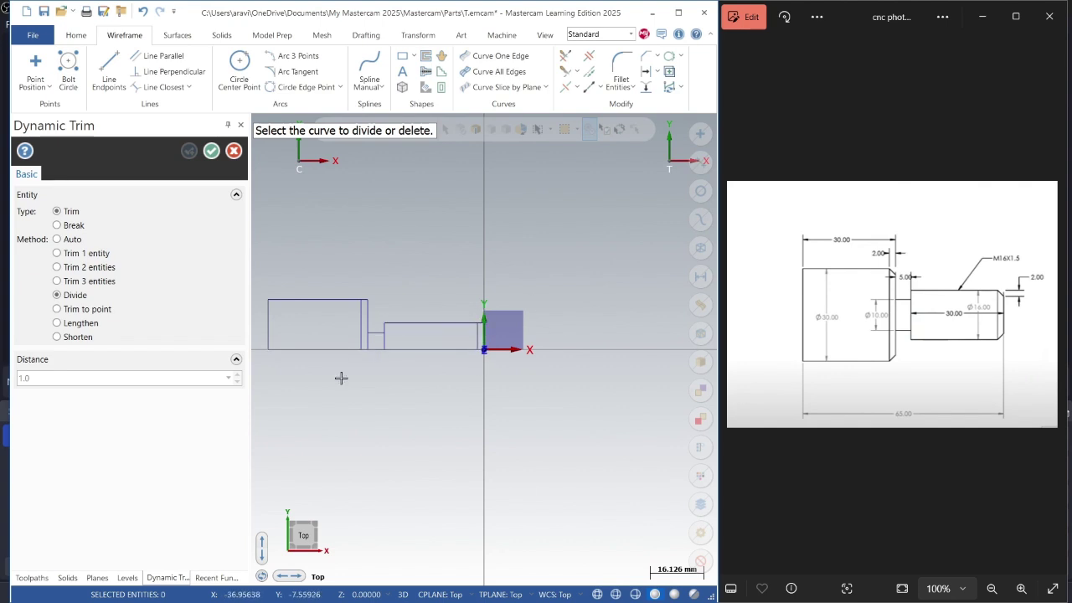
left_click(211, 151)
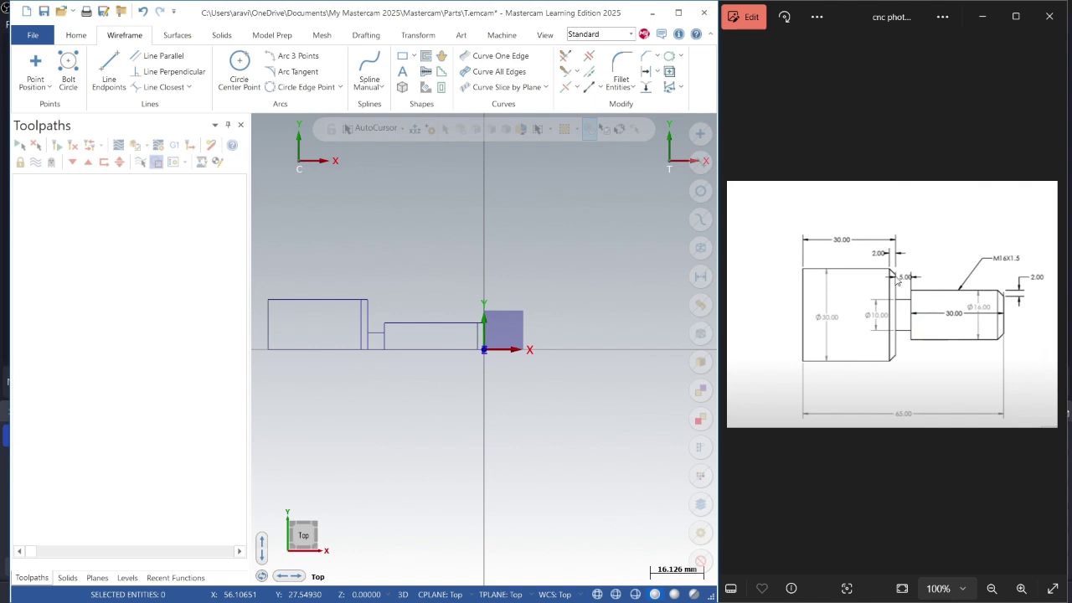
- Chamfer the outer corners of the large diameter and the threaded section with two distances of 2 mm each, trimming the entities
left_click(648, 57)
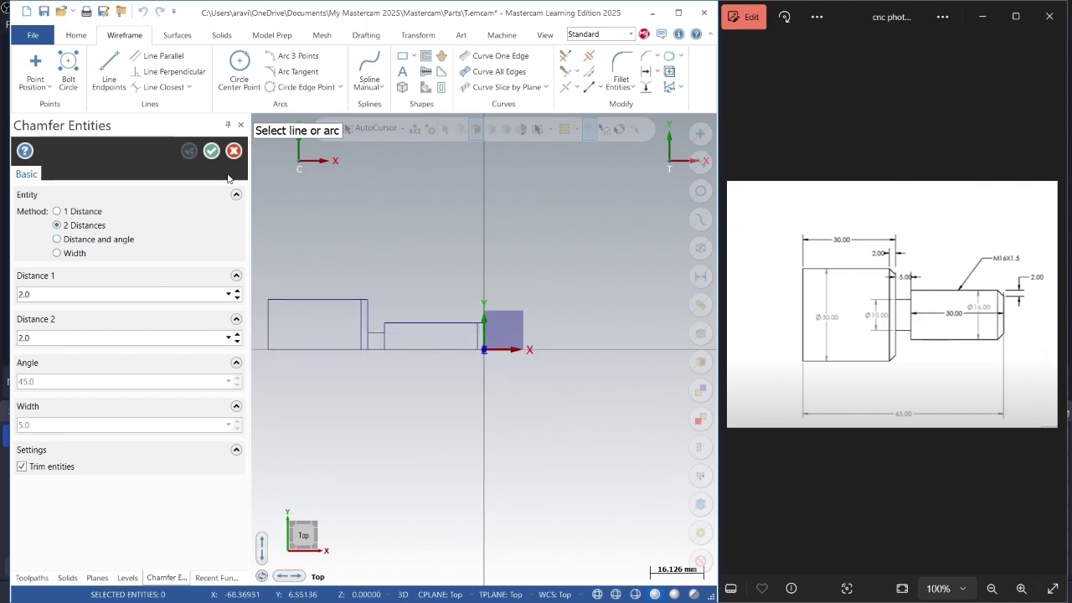
left_click(366, 331)
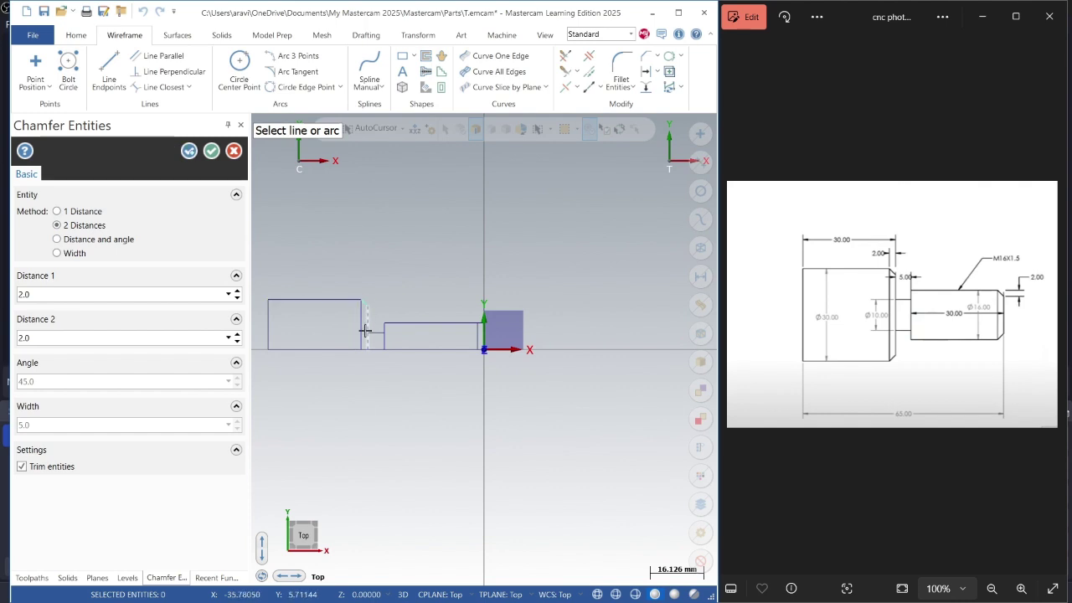
left_click(455, 323)
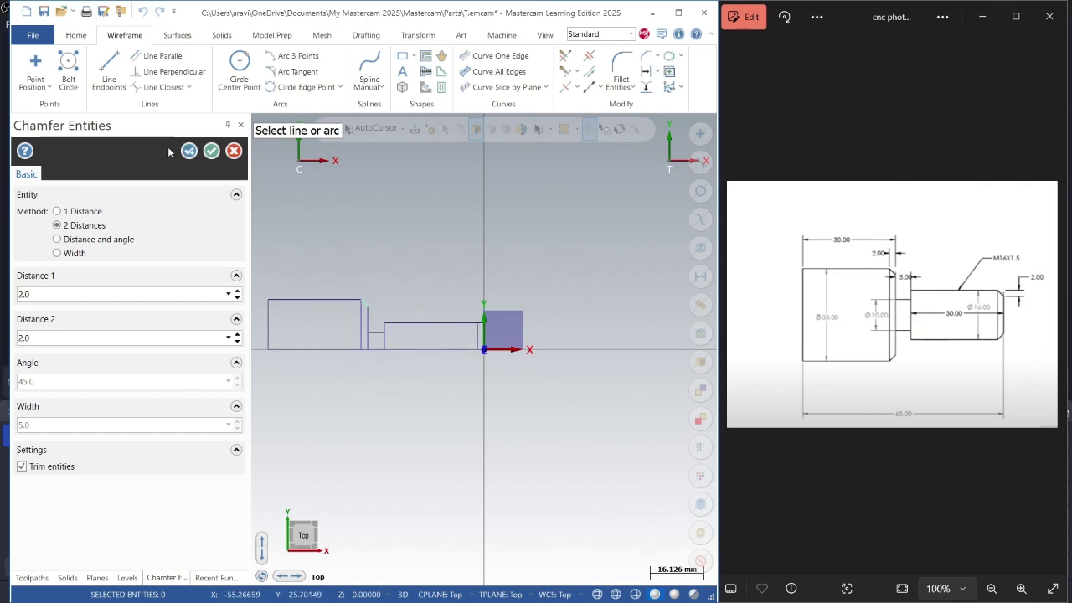
left_click(465, 323)
left_click(478, 335)
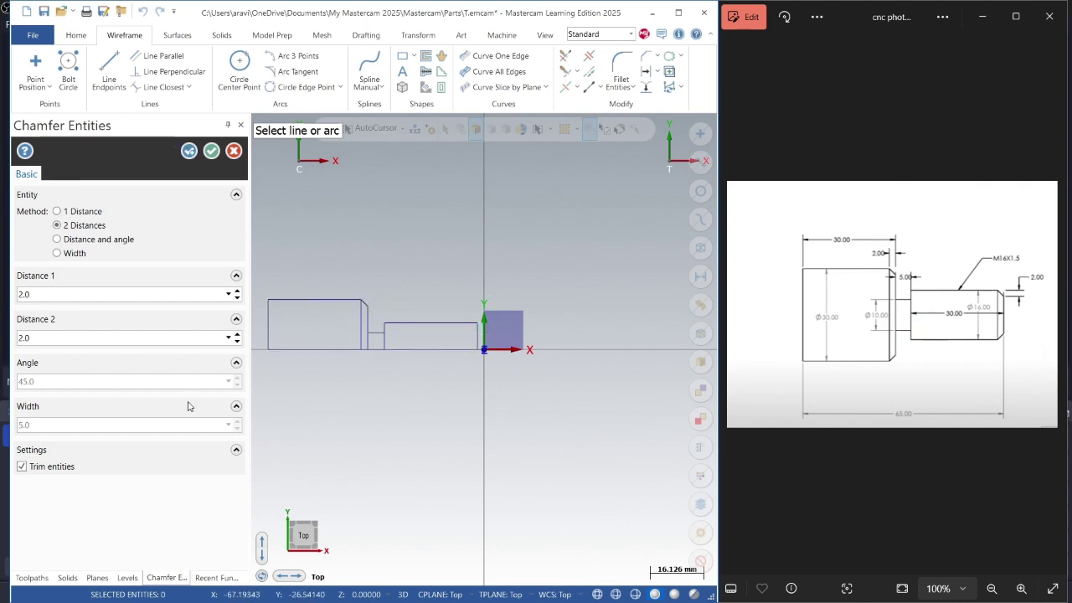
left_click(190, 152)
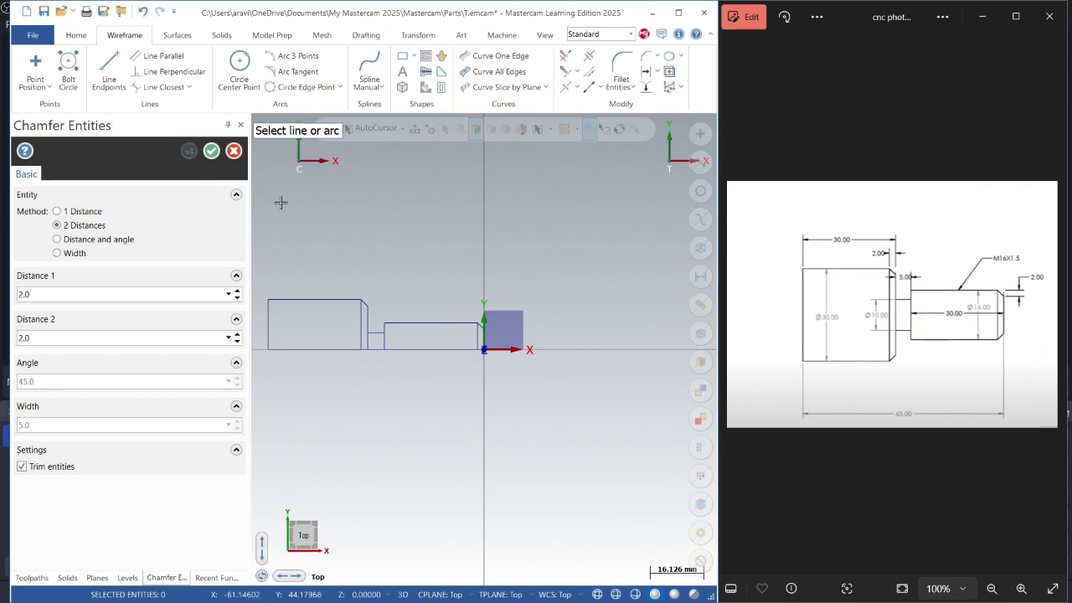
left_click(212, 150)
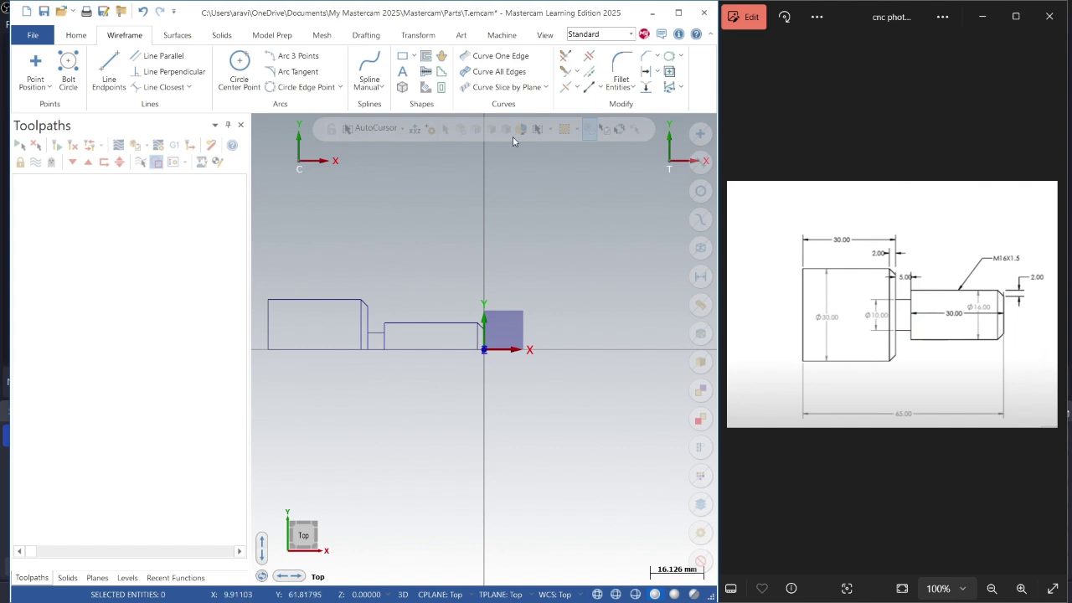
- Maximize the window, add a default metric lathe machine group and expand its properties
left_click(505, 38)
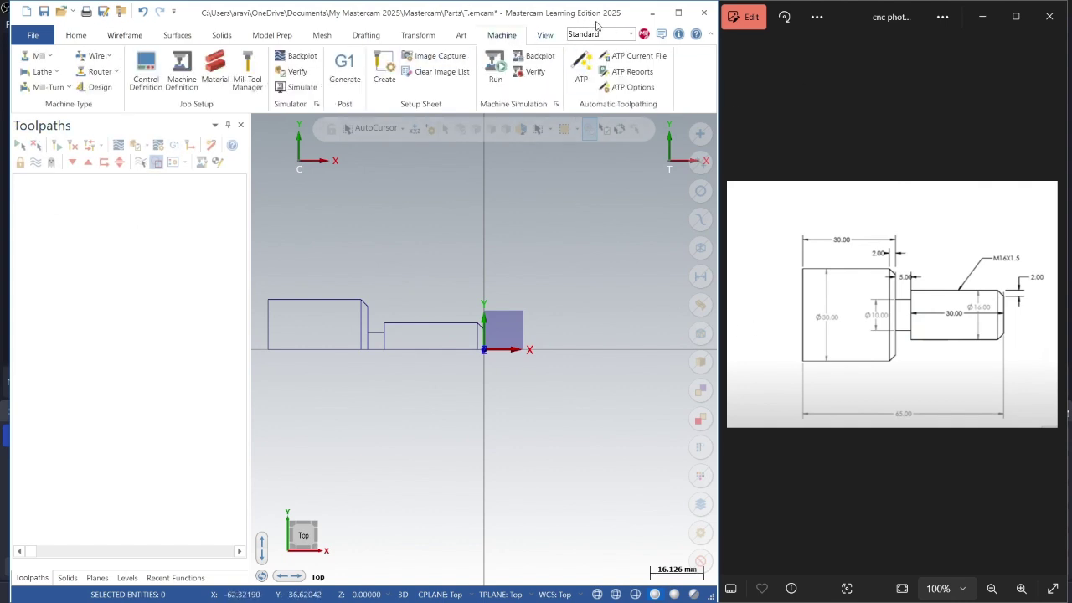
left_click(678, 12)
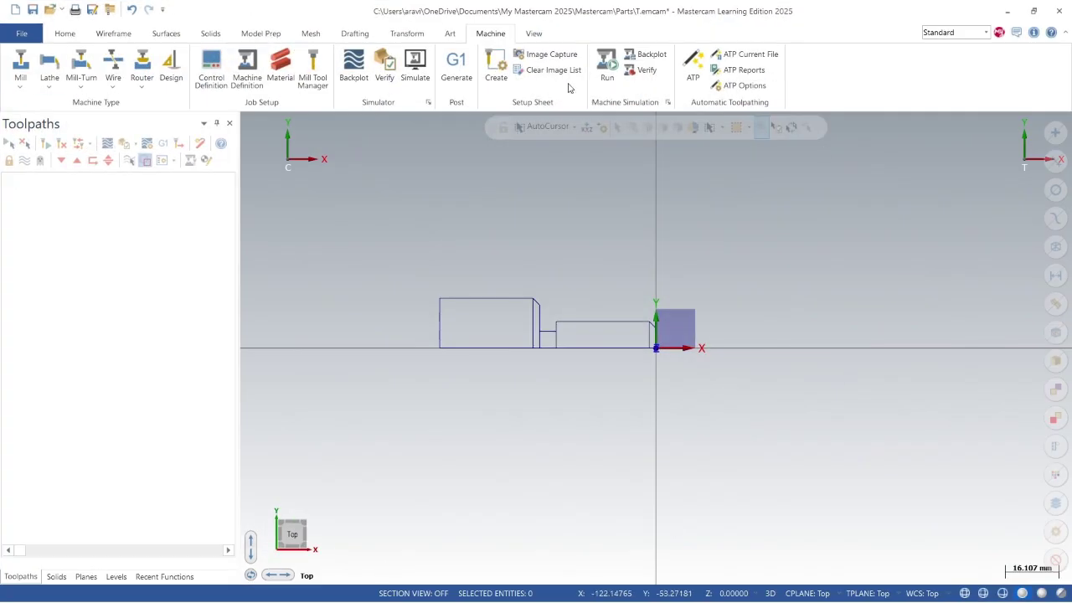
left_click(50, 66)
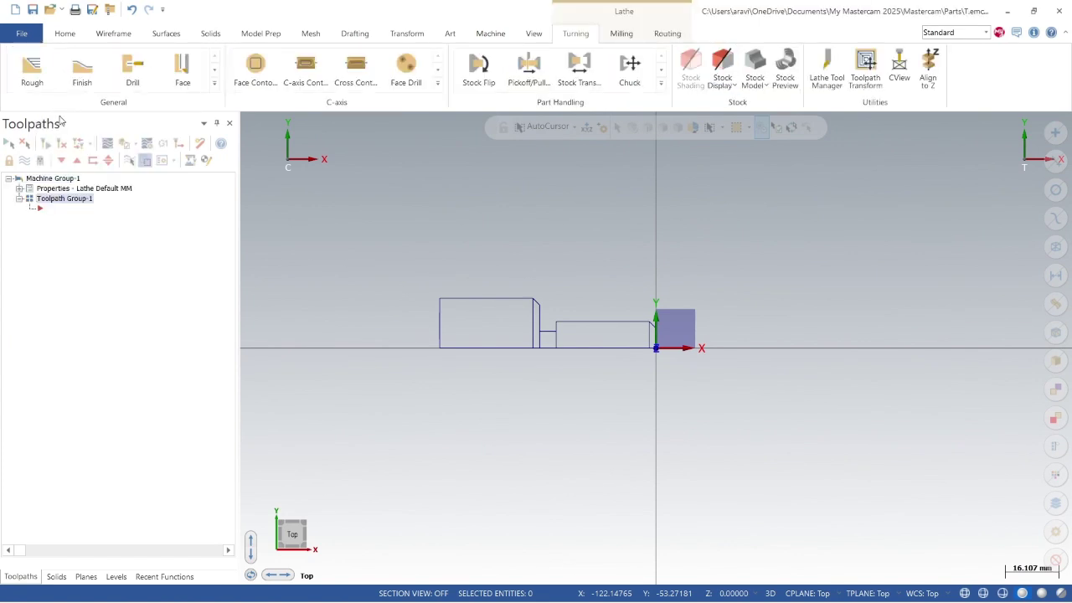
left_click(214, 83)
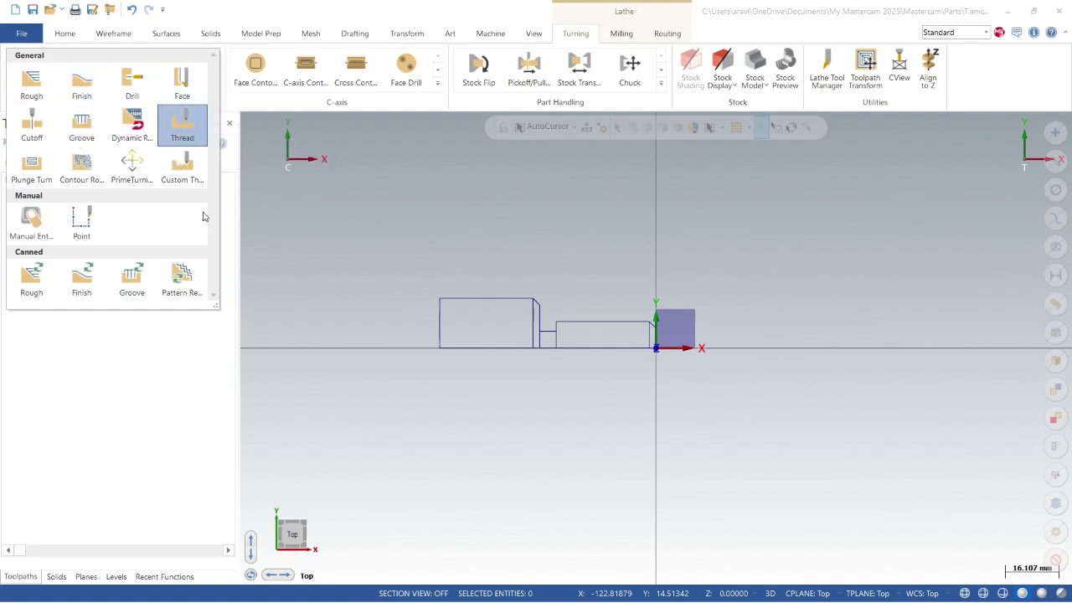
left_click(199, 358)
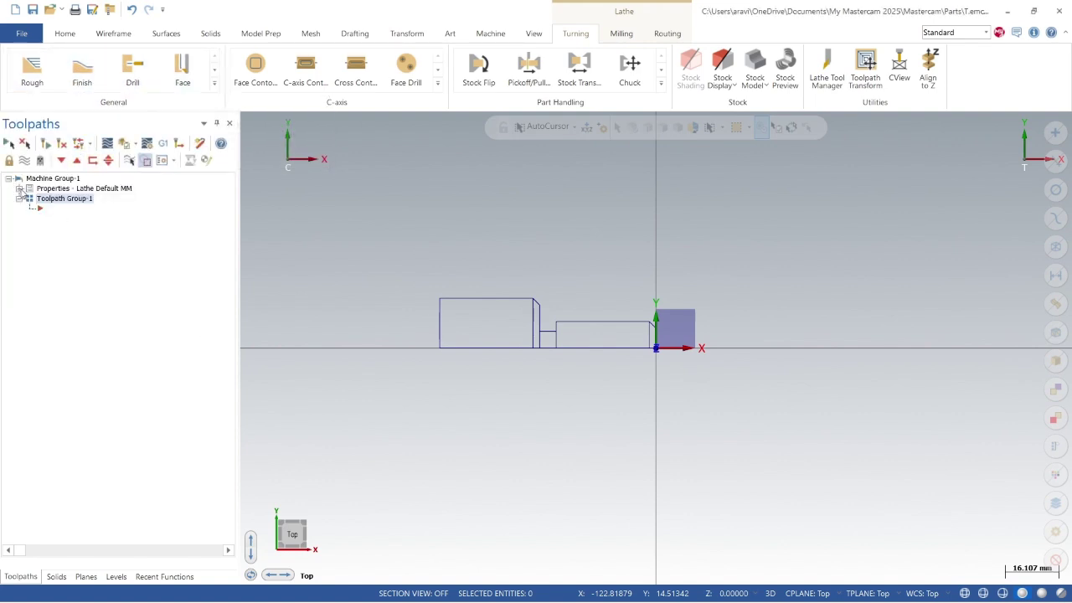
left_click(9, 180)
left_click(19, 189)
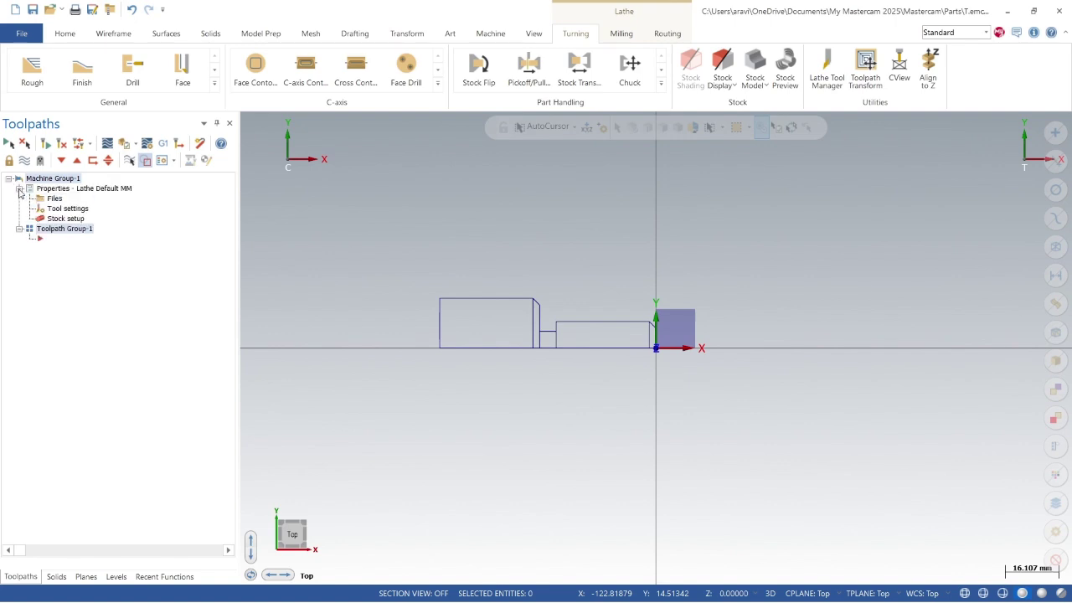
- Enable sequential tool number assignment and the duplicate tool number warning in the machine group's tool settings
left_click(56, 209)
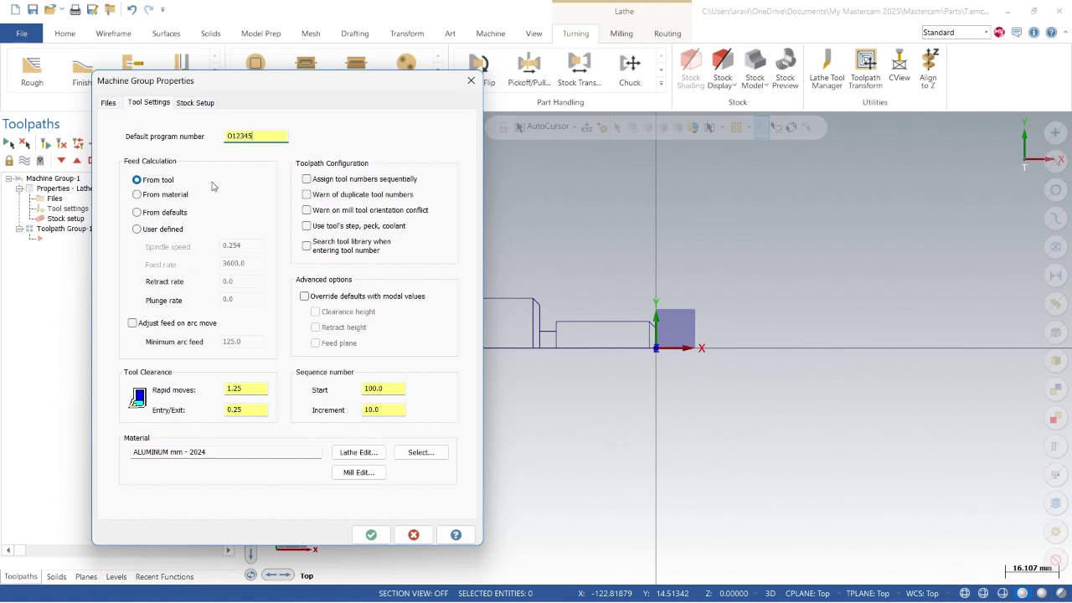
left_click(323, 183)
left_click(322, 195)
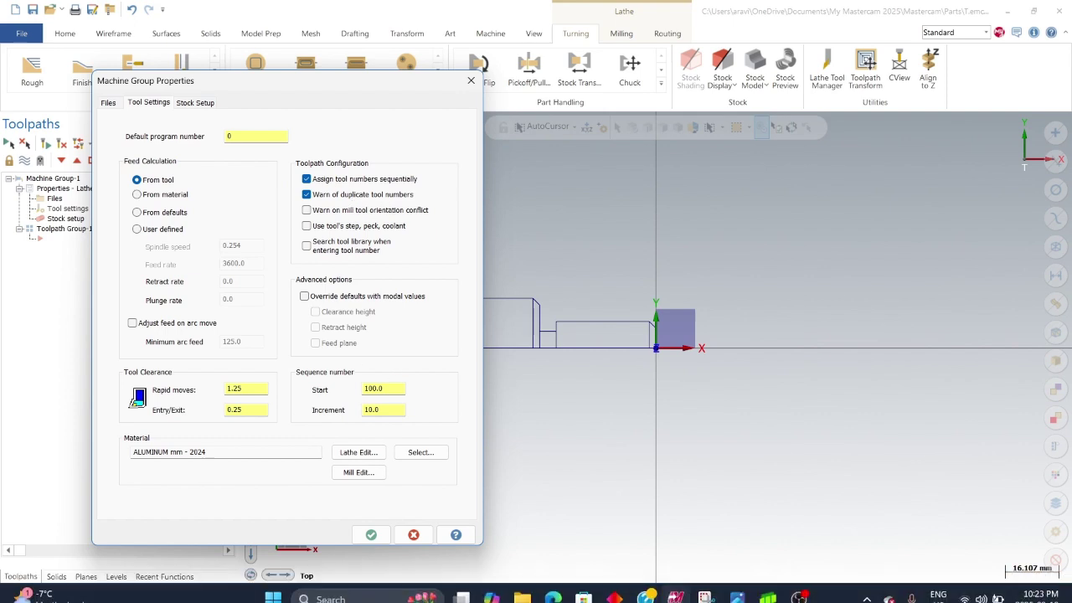
- Open the left spindle's stock definition and enable margins for the cylinder
left_click(189, 102)
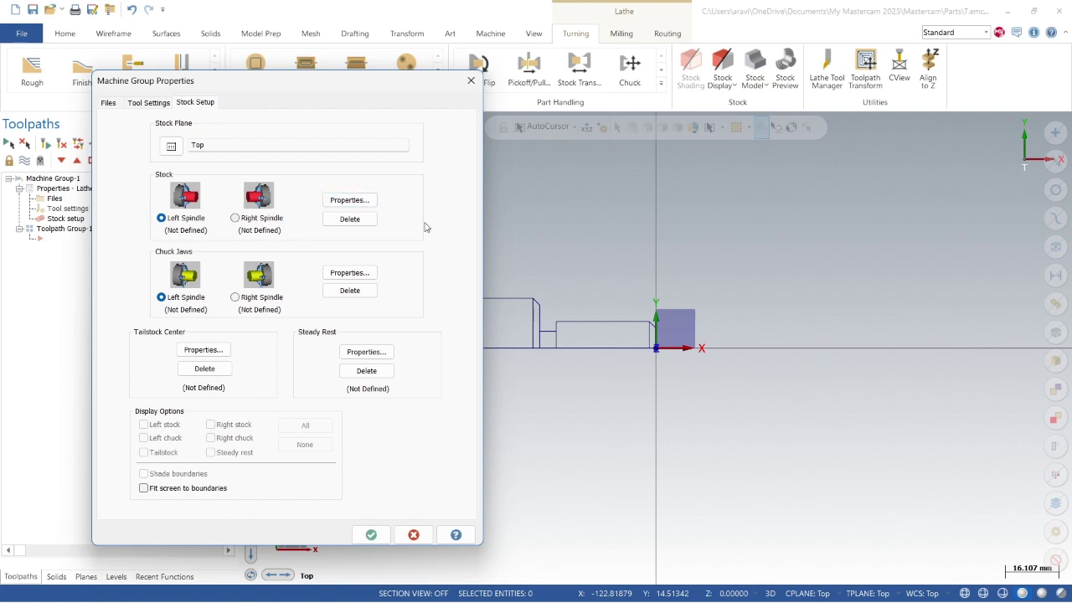
left_click(349, 199)
double_click(117, 263)
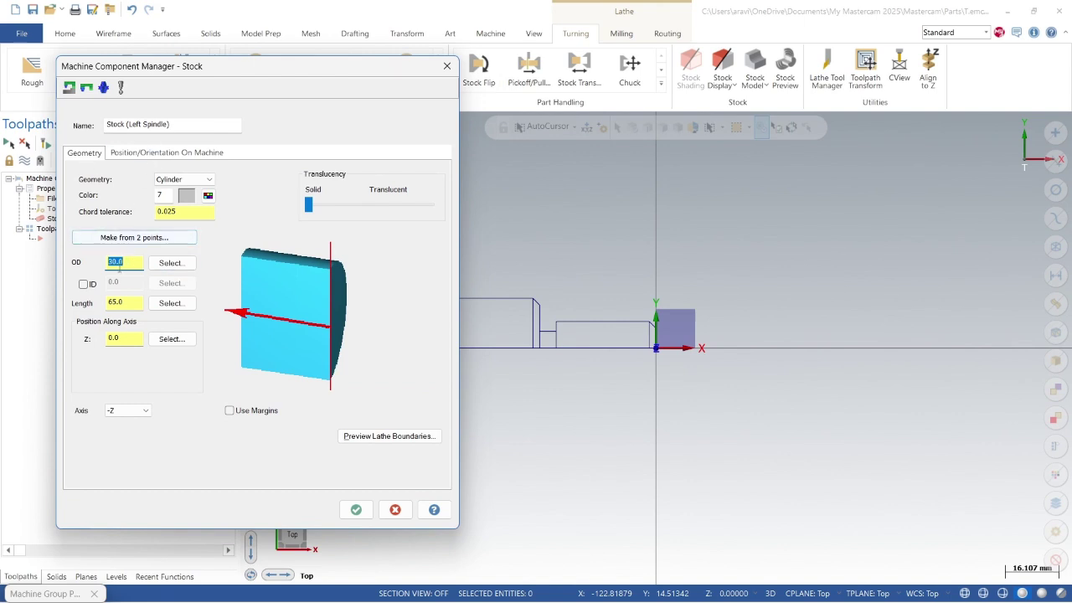
left_click(156, 152)
left_click(85, 152)
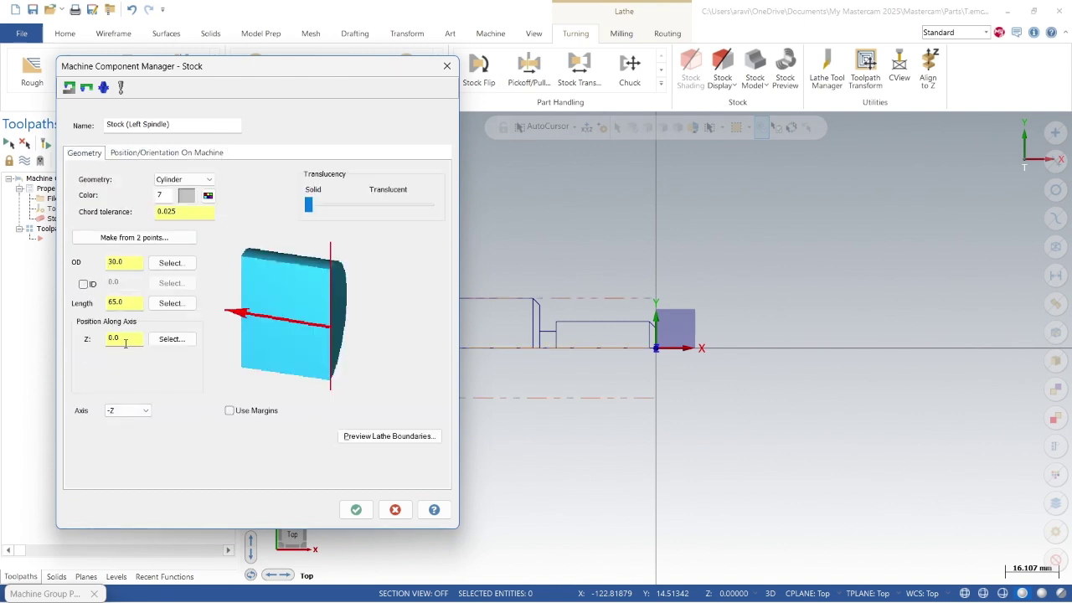
left_click(176, 152)
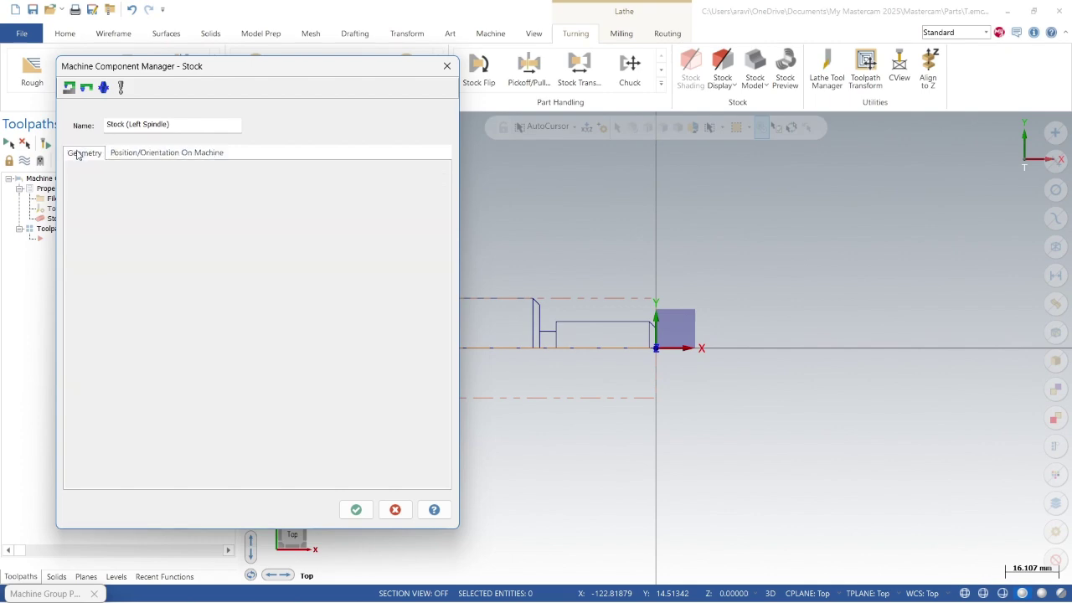
left_click(82, 152)
left_click(229, 411)
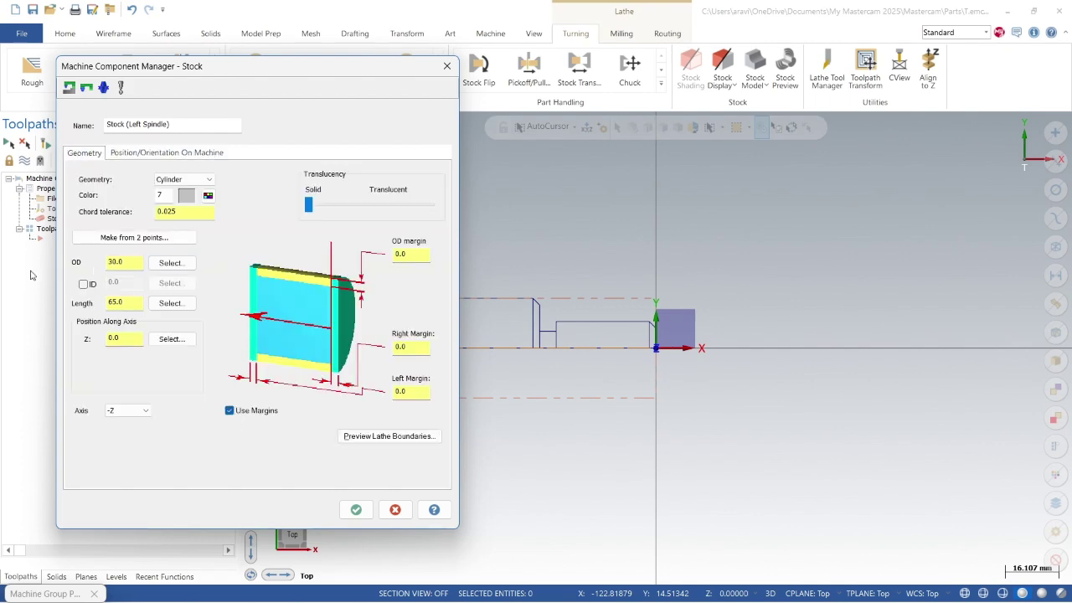
- Define the stock cylinder from two points: the origin and the far outer corner of the large diameter
left_click_drag(375, 71, 349, 153)
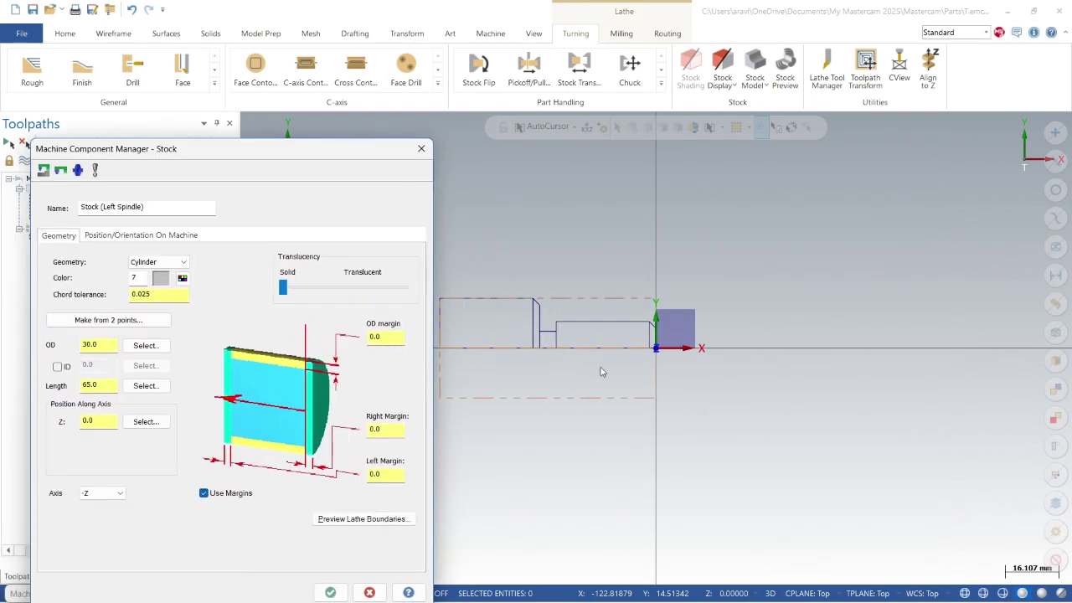
left_click(113, 322)
left_click(661, 352)
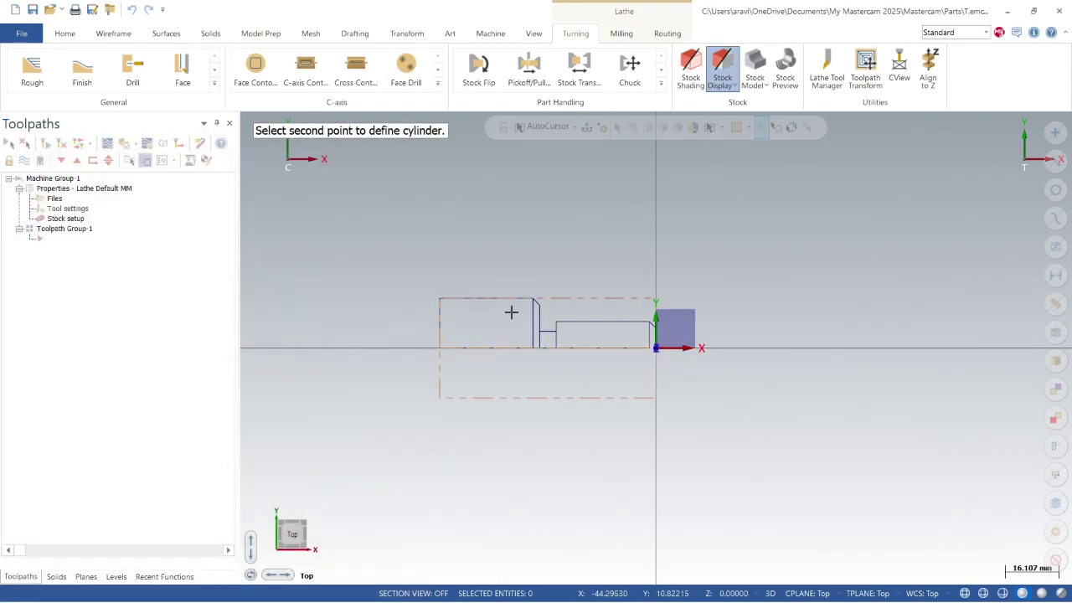
left_click(440, 299)
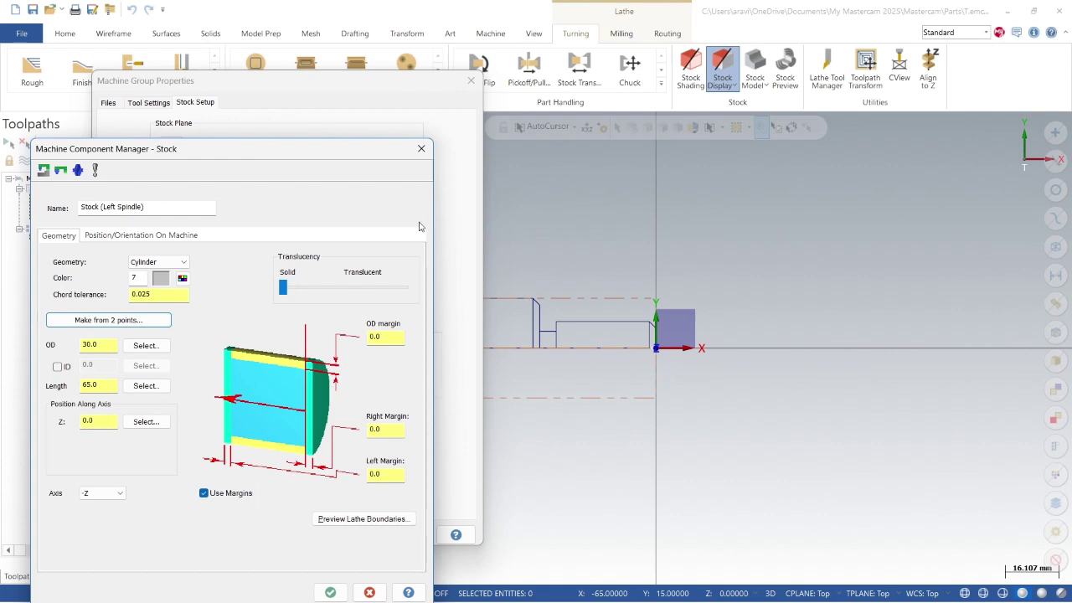
- Set the stock's OD margin to 1, right margin to 2 and left margin to 5, preview the boundaries and accept the stock
left_click(391, 341)
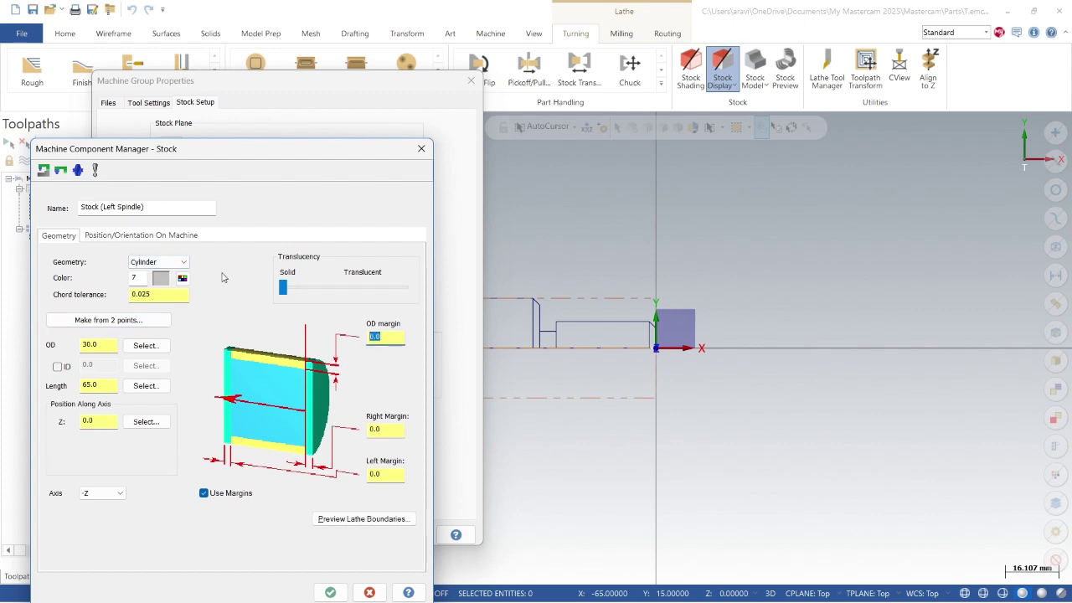
type("1")
left_click(376, 429)
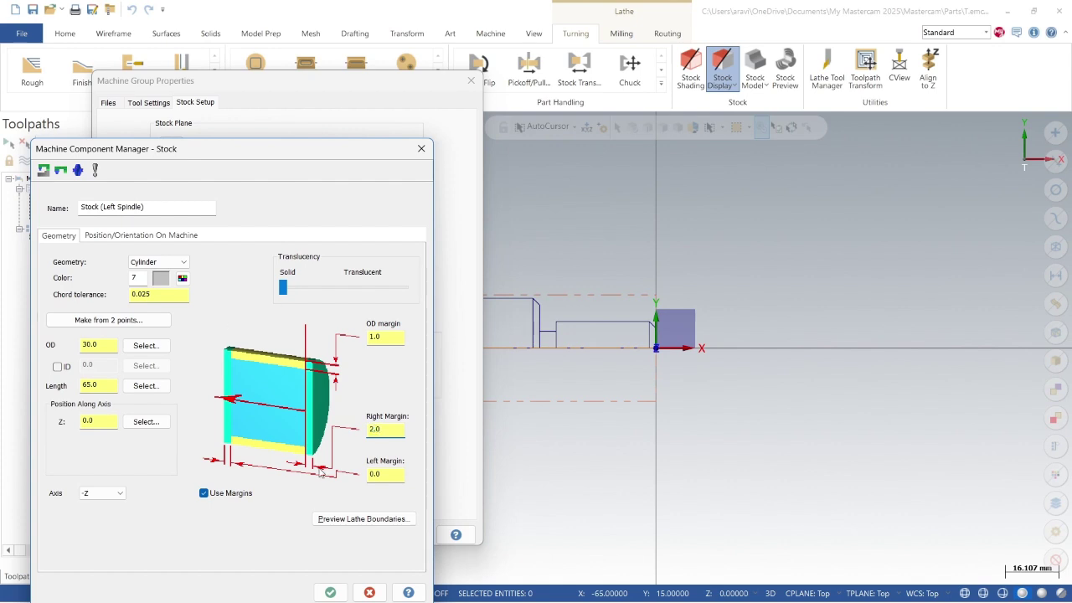
left_click(374, 474)
type("5.0")
left_click(364, 521)
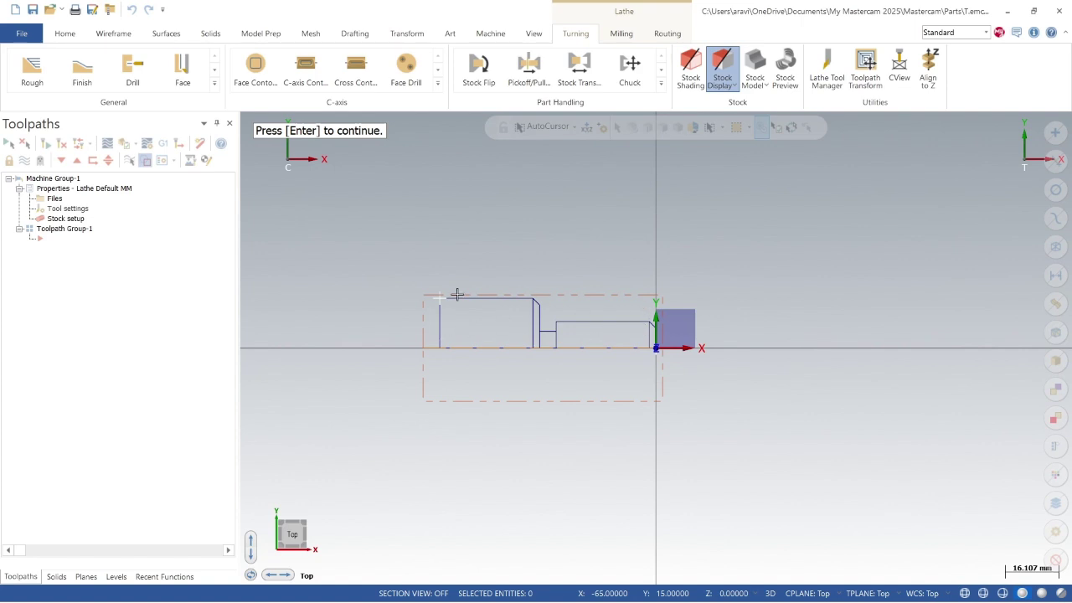
key("Return")
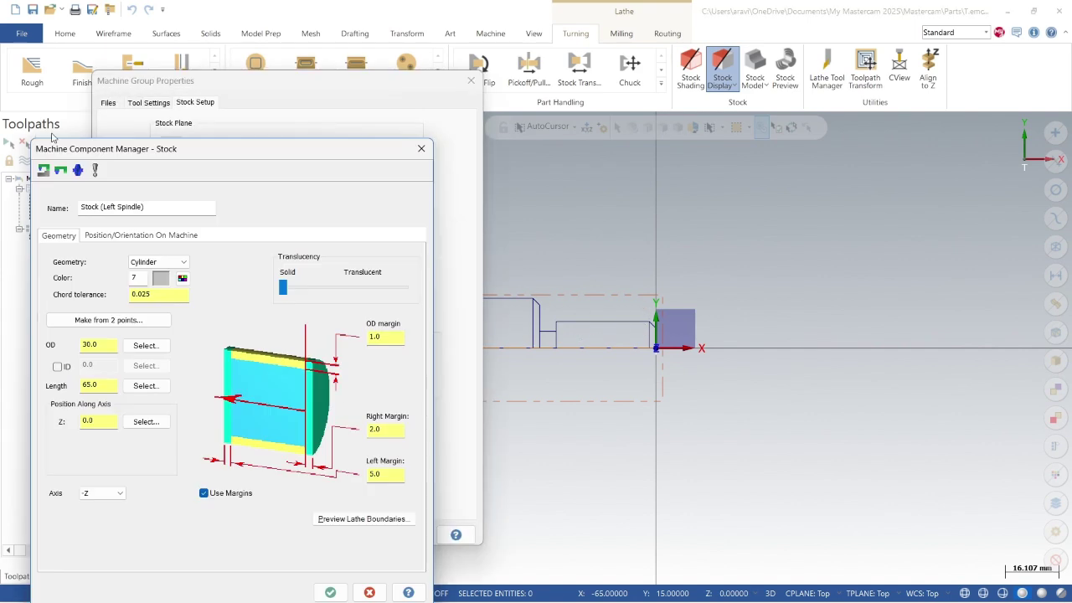
left_click(96, 234)
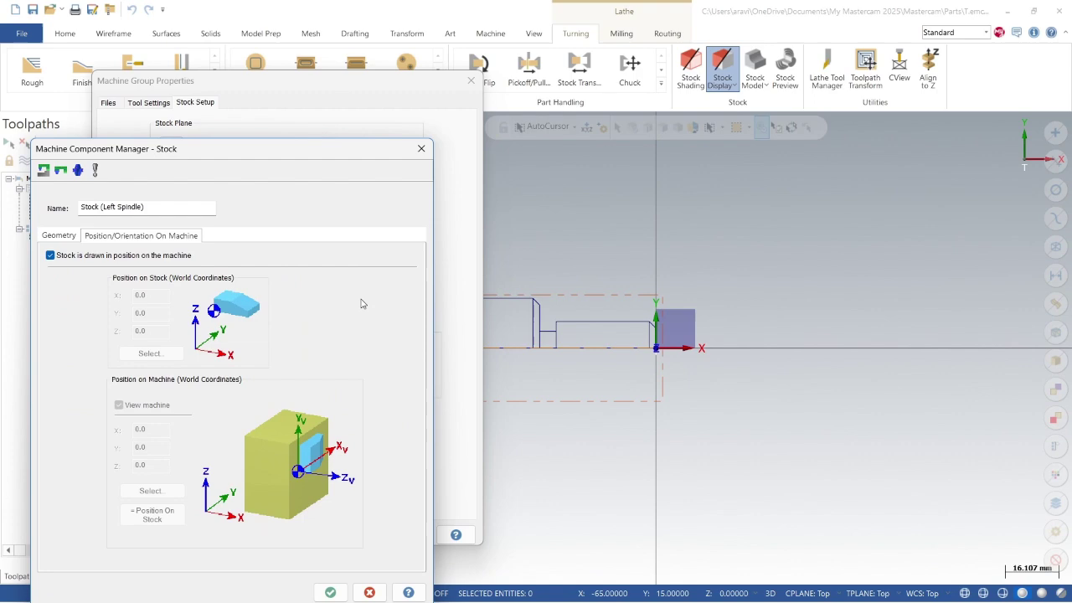
left_click(331, 591)
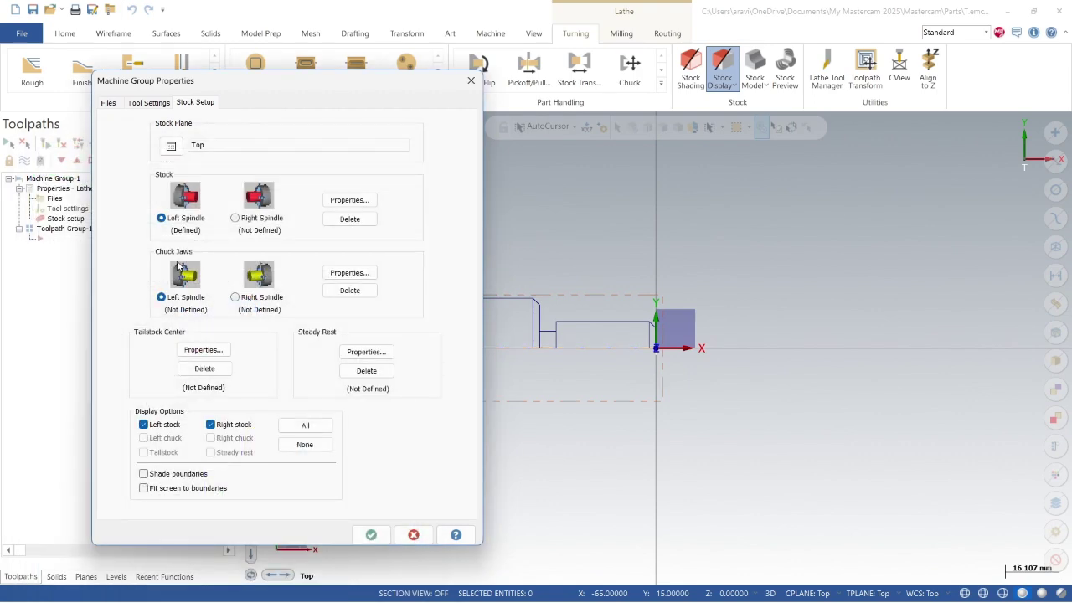
- Open the left spindle's chuck jaws definition, review its geometry and position parameters, and preview the lathe boundaries
left_click(350, 272)
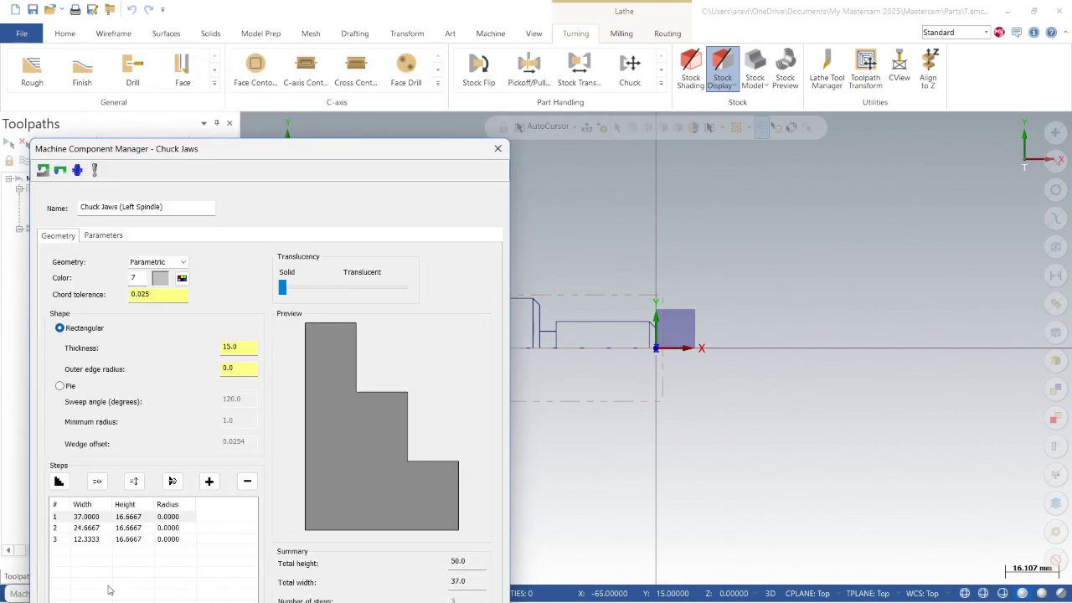
left_click(104, 235)
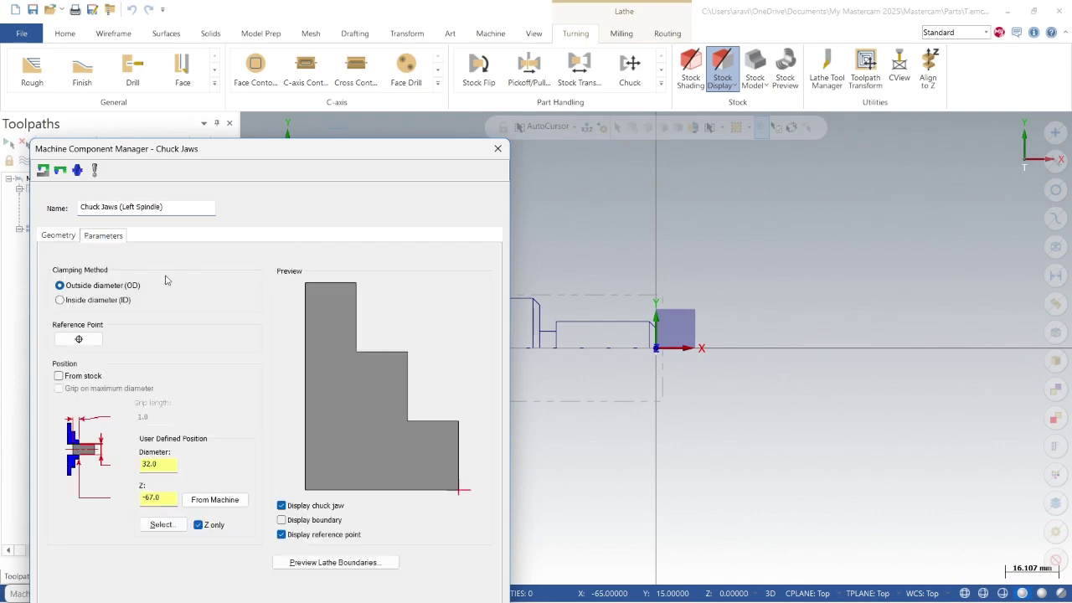
left_click(67, 237)
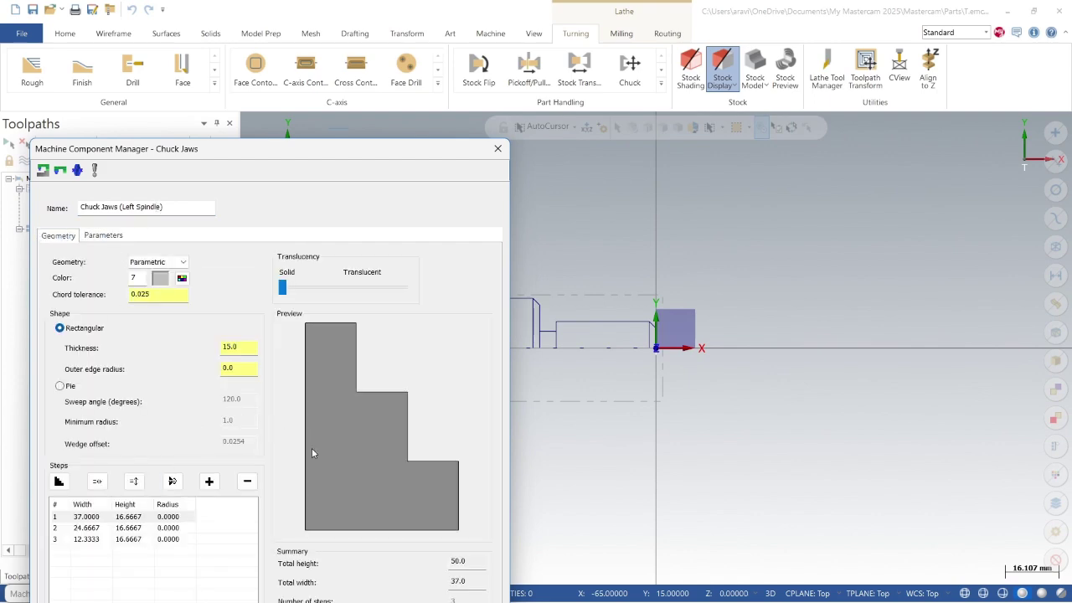
left_click_drag(426, 157, 399, 45)
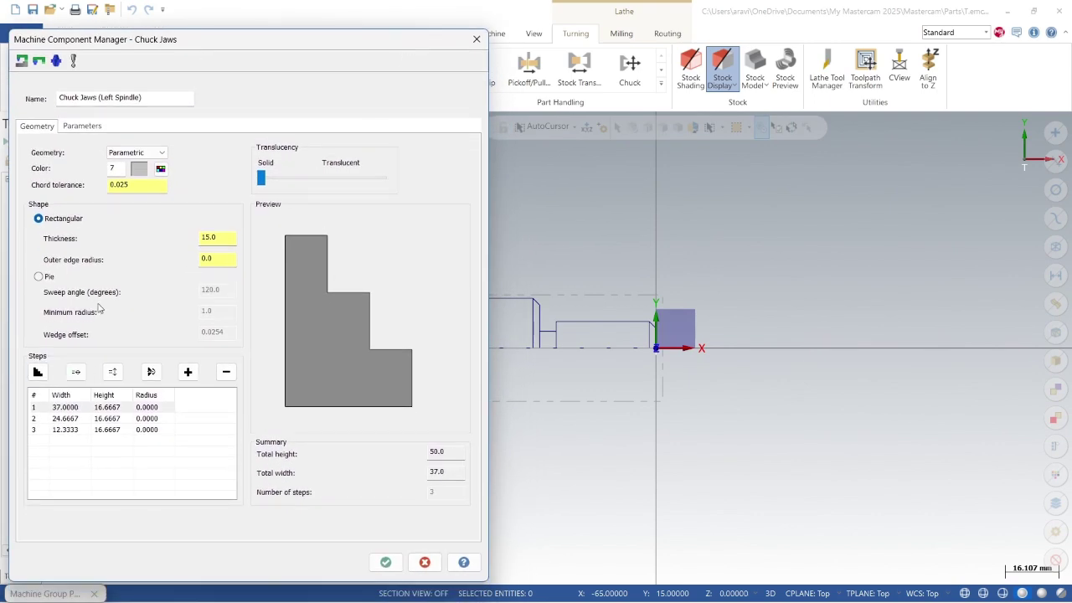
left_click(84, 126)
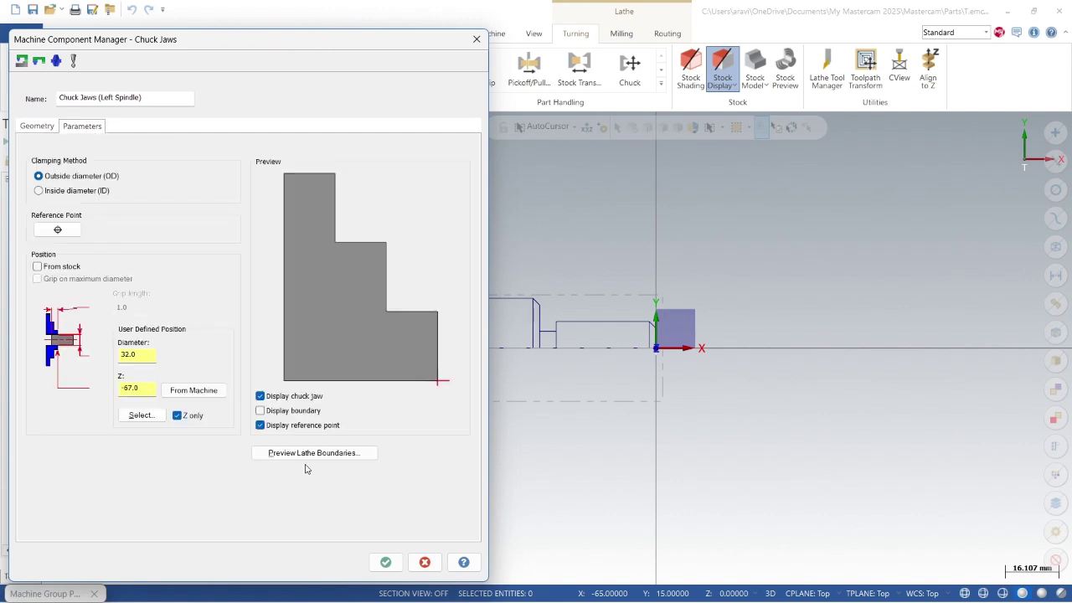
left_click(312, 454)
scroll(661, 328, "down", 4)
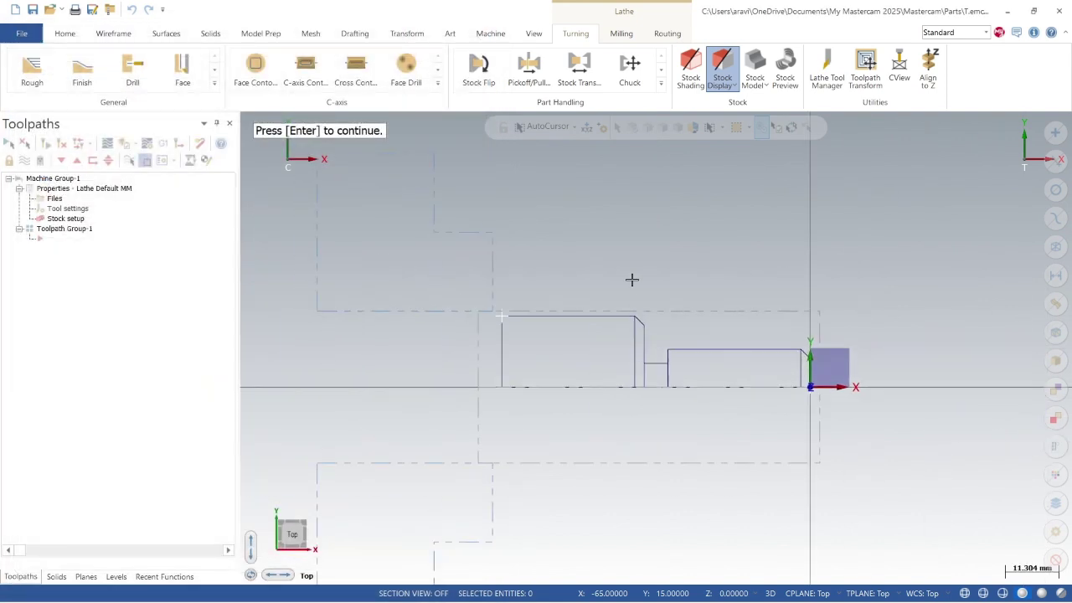
scroll(633, 285, "down", 2)
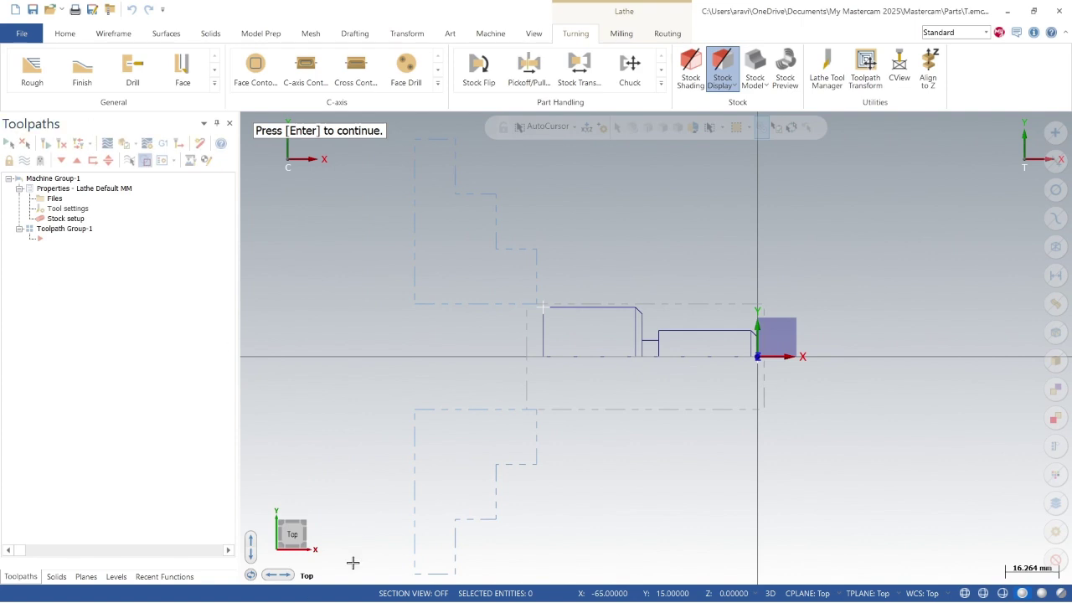
key("Return")
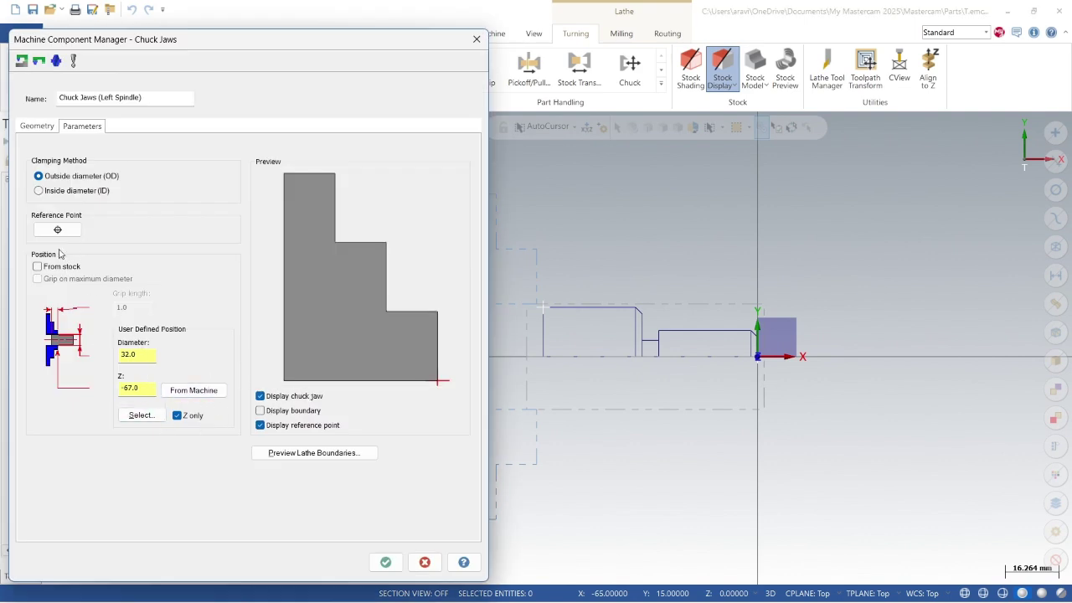
- Position the chuck jaws from the stock with a grip length of 1.0, preview the lathe boundaries and accept the jaws
left_click(36, 266)
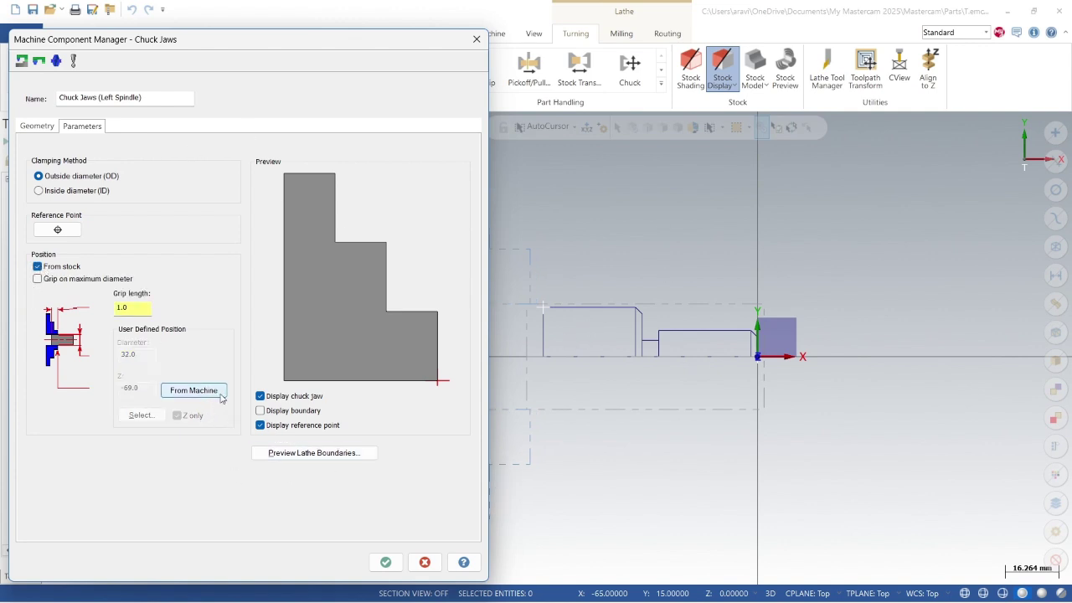
left_click(339, 456)
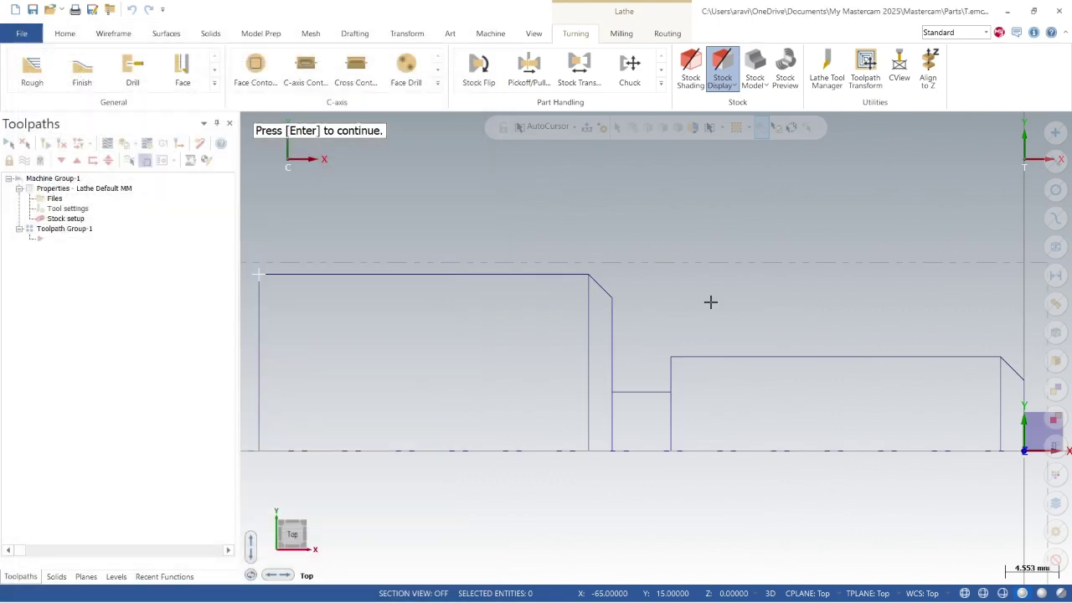
right_click(575, 292)
left_click(610, 402)
scroll(553, 369, "down", 2)
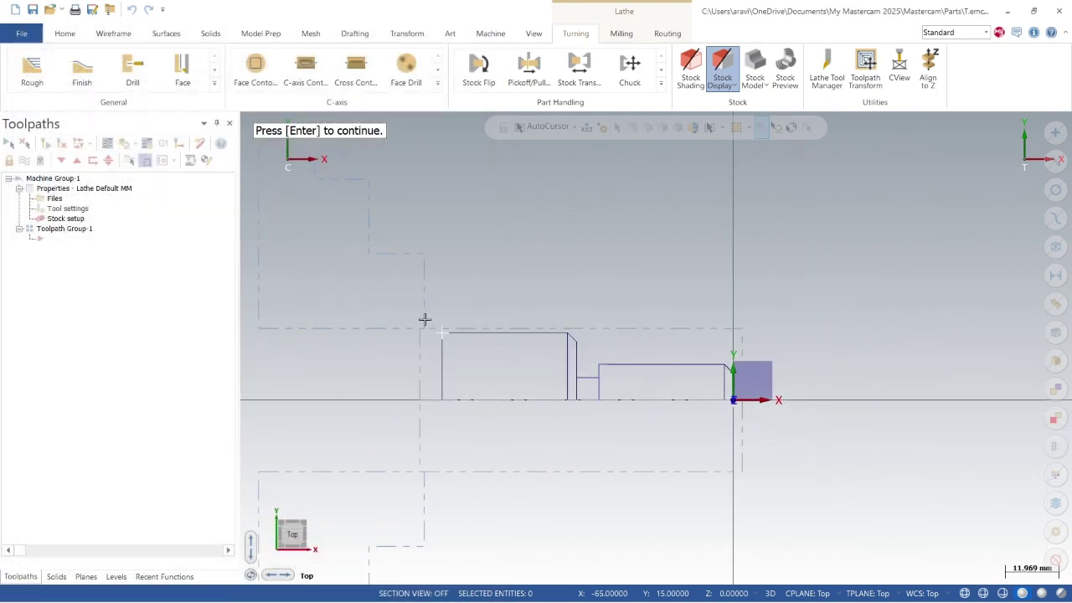
scroll(484, 478, "down", 1)
key("Return")
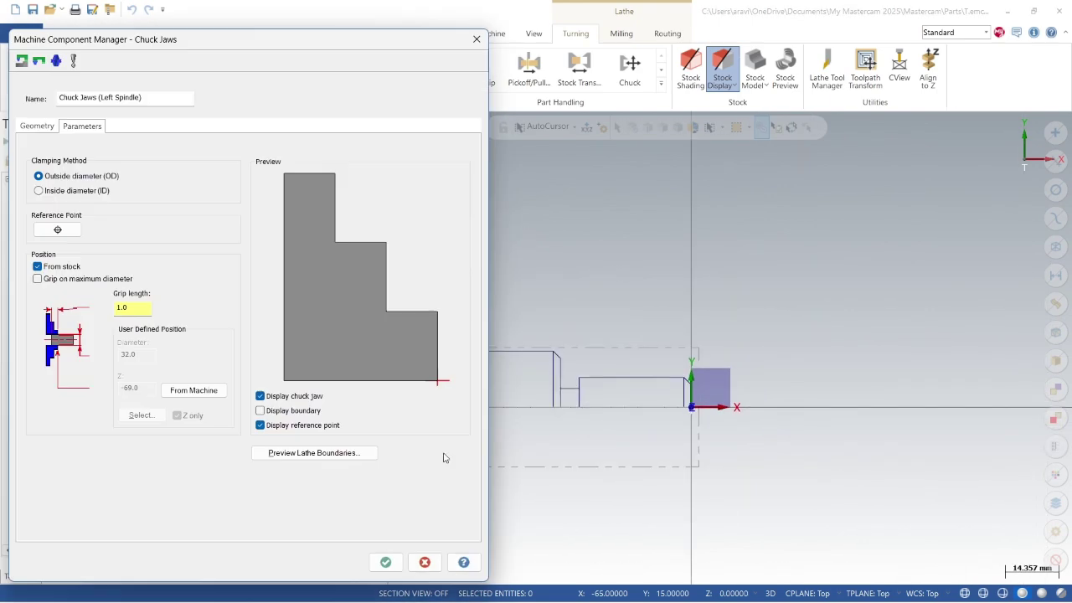
left_click(387, 559)
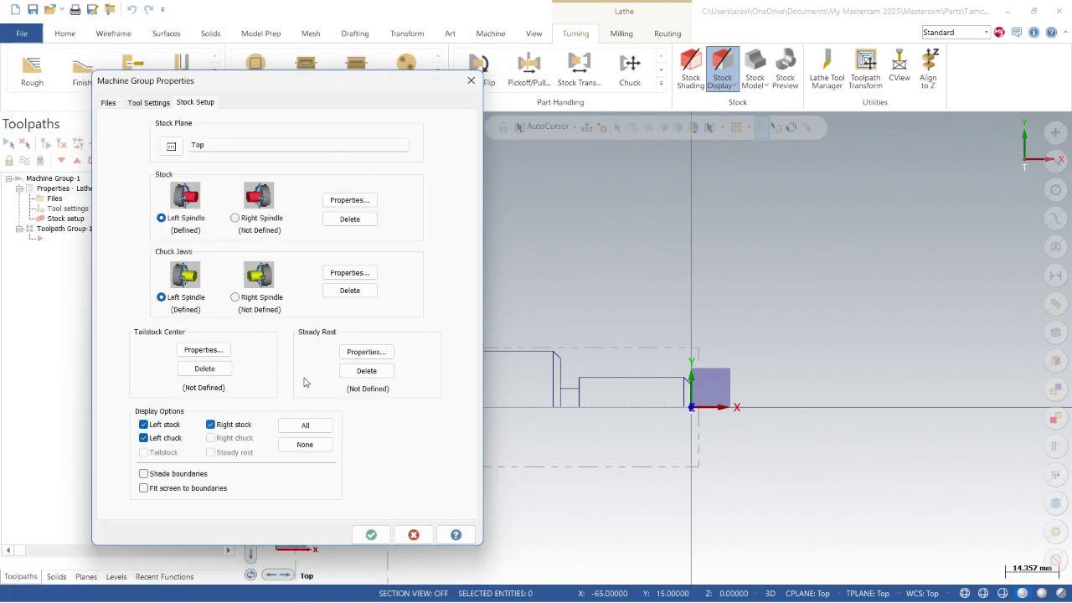
- Turn off the right stock display and accept the machine group properties
left_click(211, 426)
left_click(371, 535)
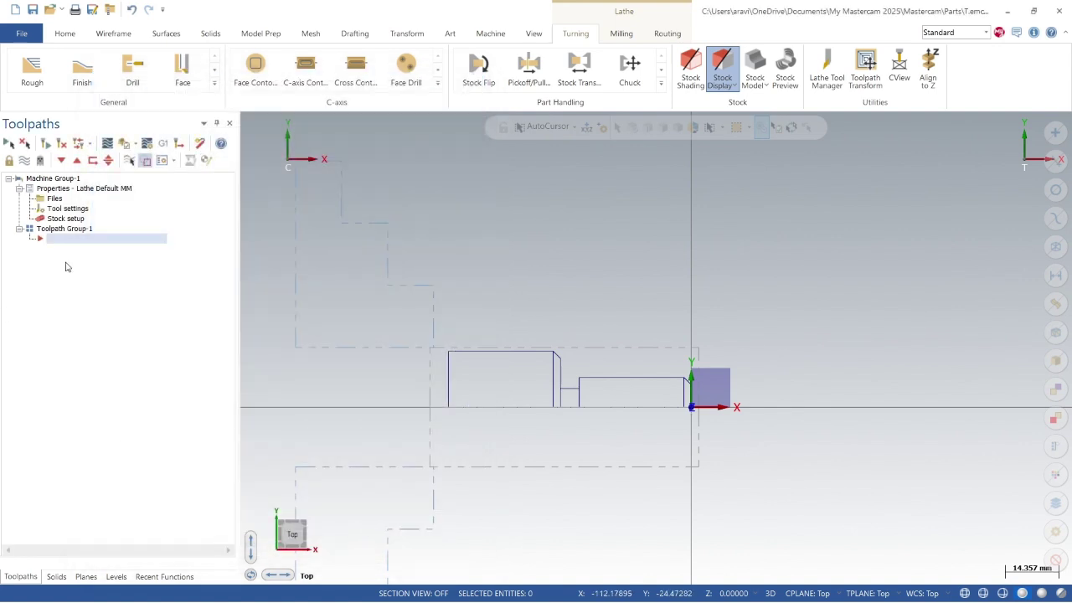
scroll(518, 358, "down", 2)
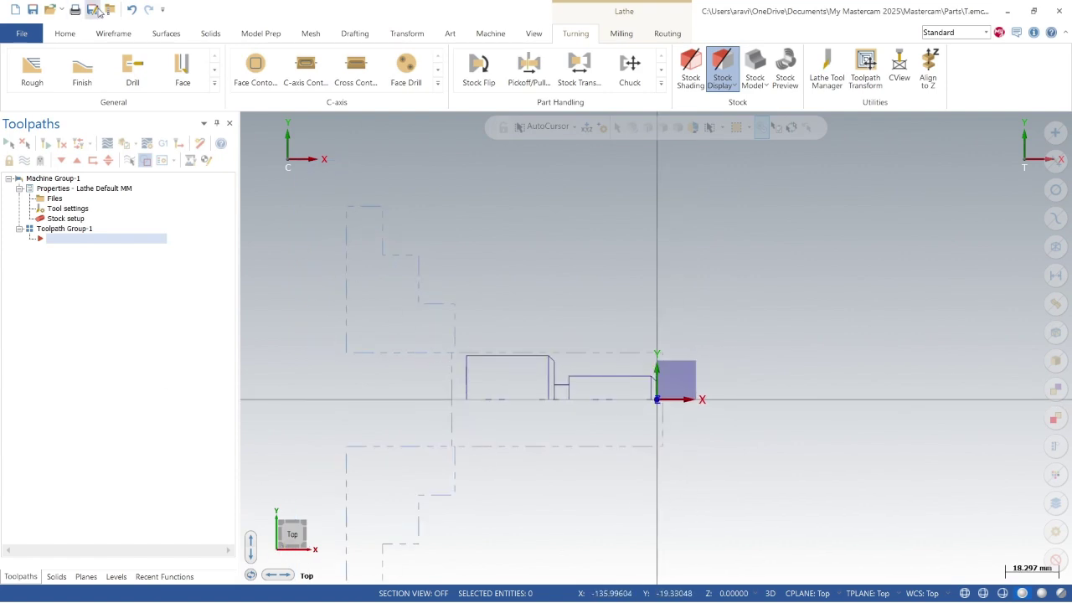
- Start a Face toolpath with tool T0101 and switch the spindle speed mode to CSS
left_click(182, 75)
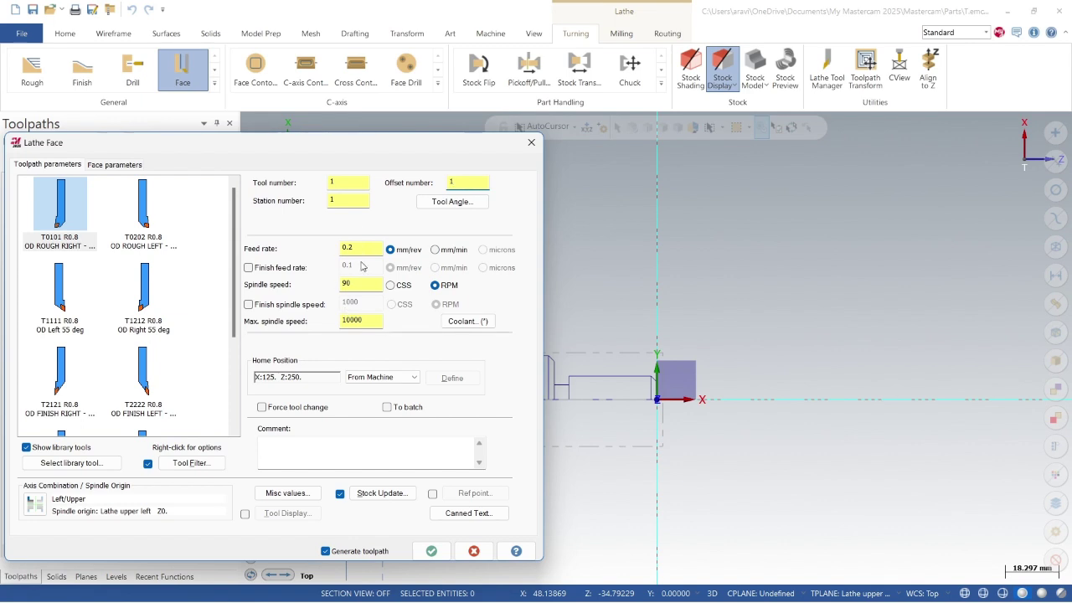
left_click(396, 288)
left_click(434, 286)
left_click(402, 286)
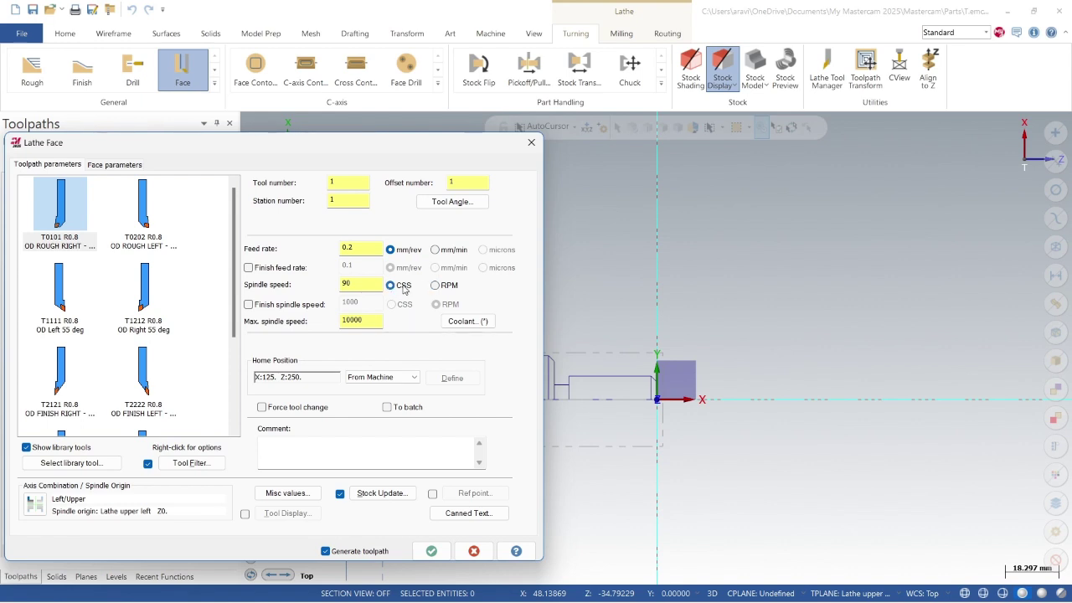
- Pick a user-defined home position off the part's front end at about X 27, Z 24.3, and enter the comment FACING
left_click(379, 382)
left_click(368, 396)
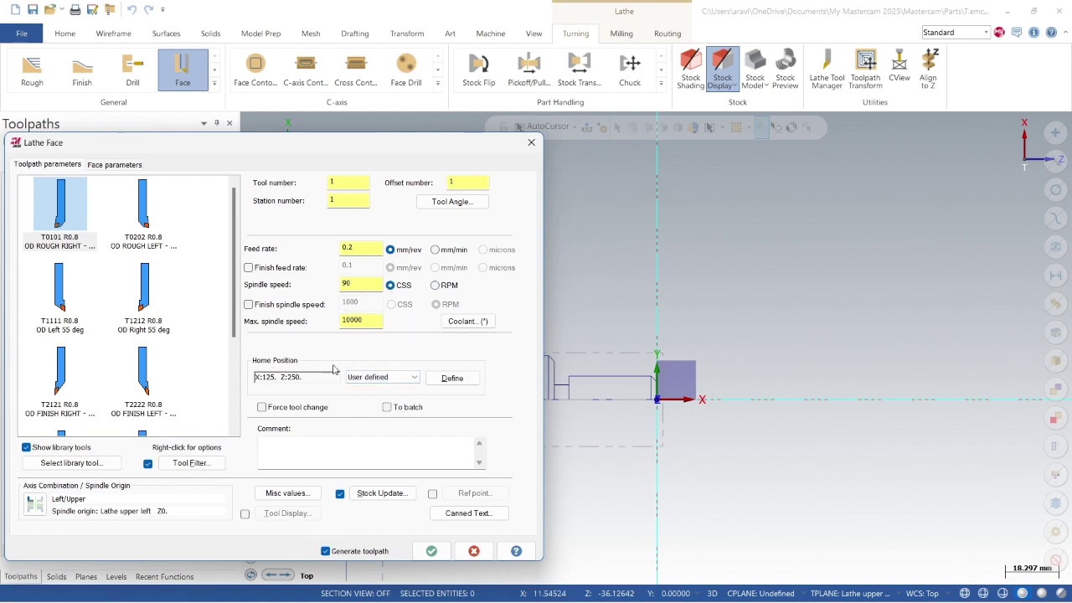
left_click(452, 378)
left_click(154, 167)
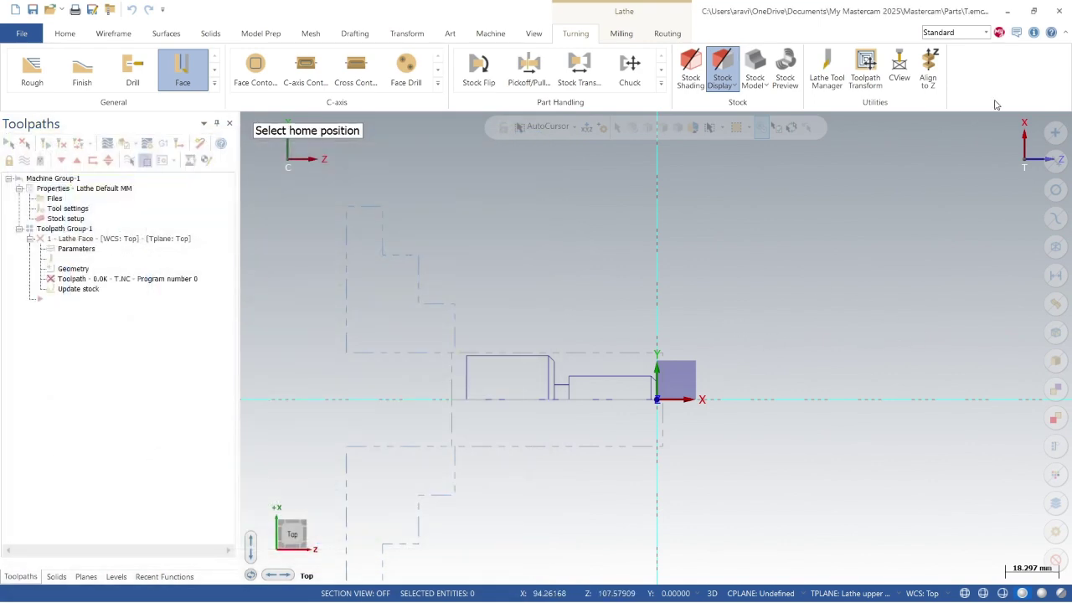
left_click(728, 318)
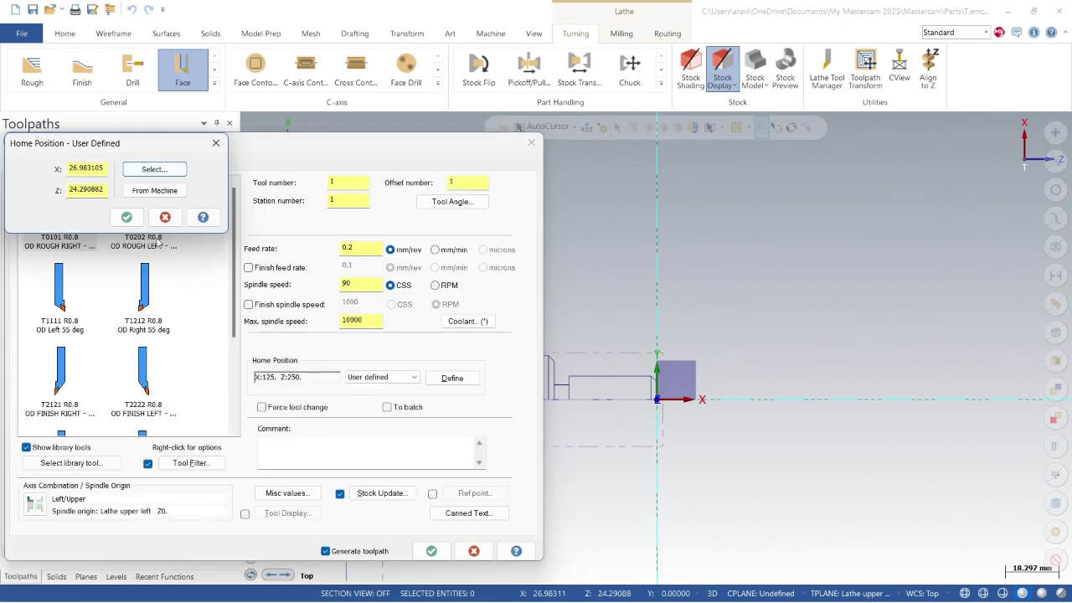
left_click(127, 217)
left_click(365, 454)
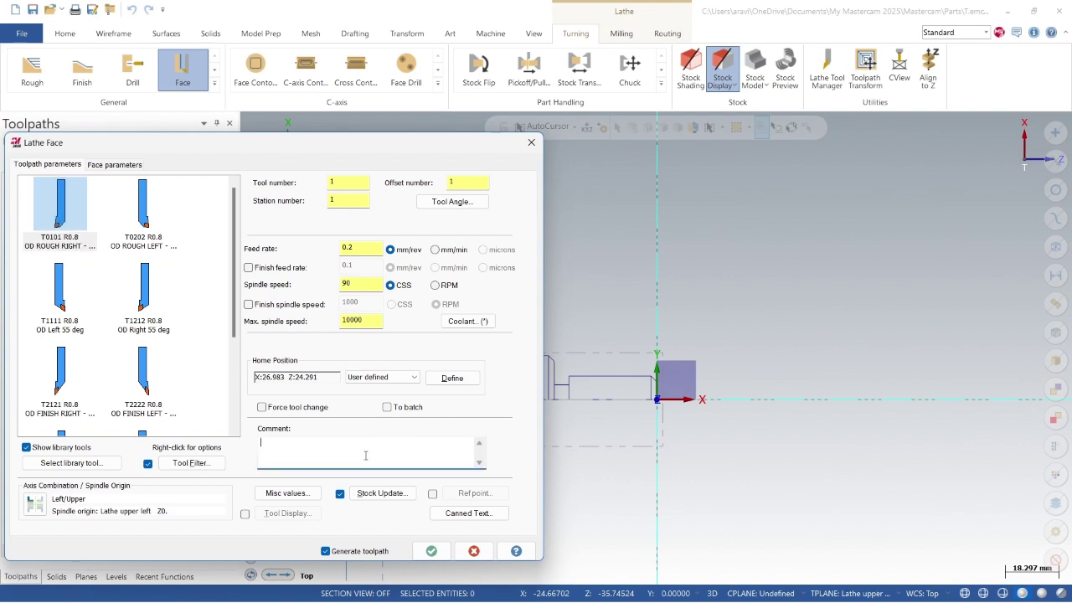
type("FACING")
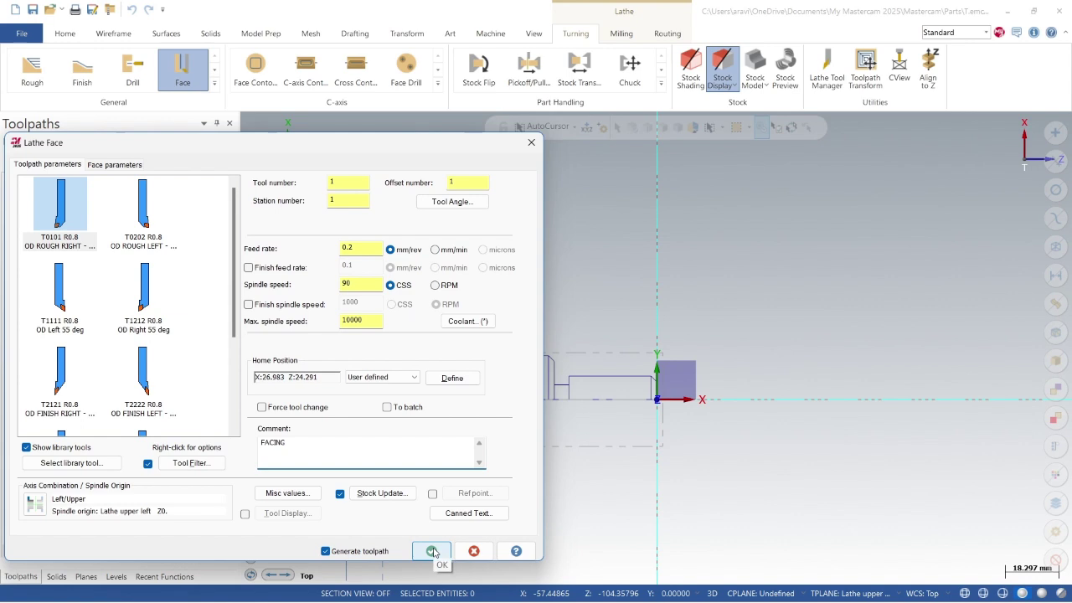
- Turn tool compensation off, set the maximum number of finish passes to 2 and generate the face toolpath
left_click(137, 165)
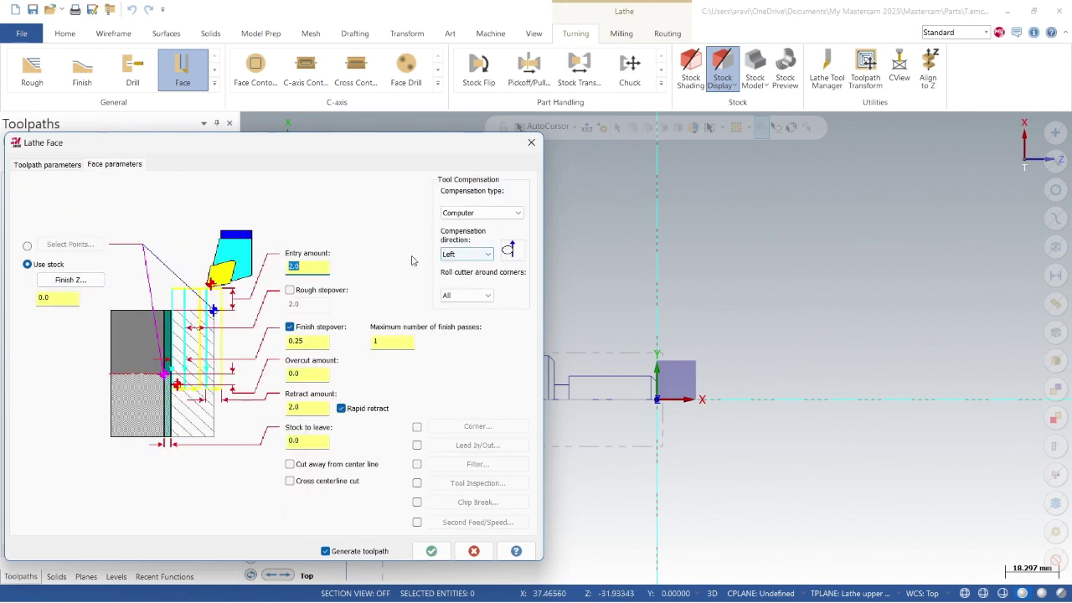
left_click(469, 213)
left_click(461, 263)
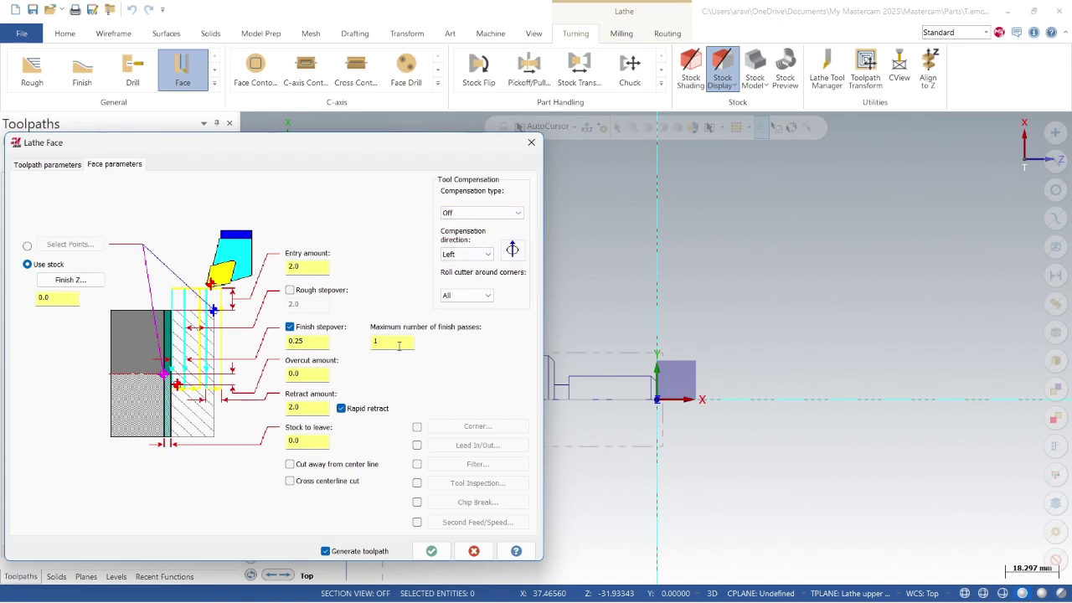
key("Tab")
left_click(432, 551)
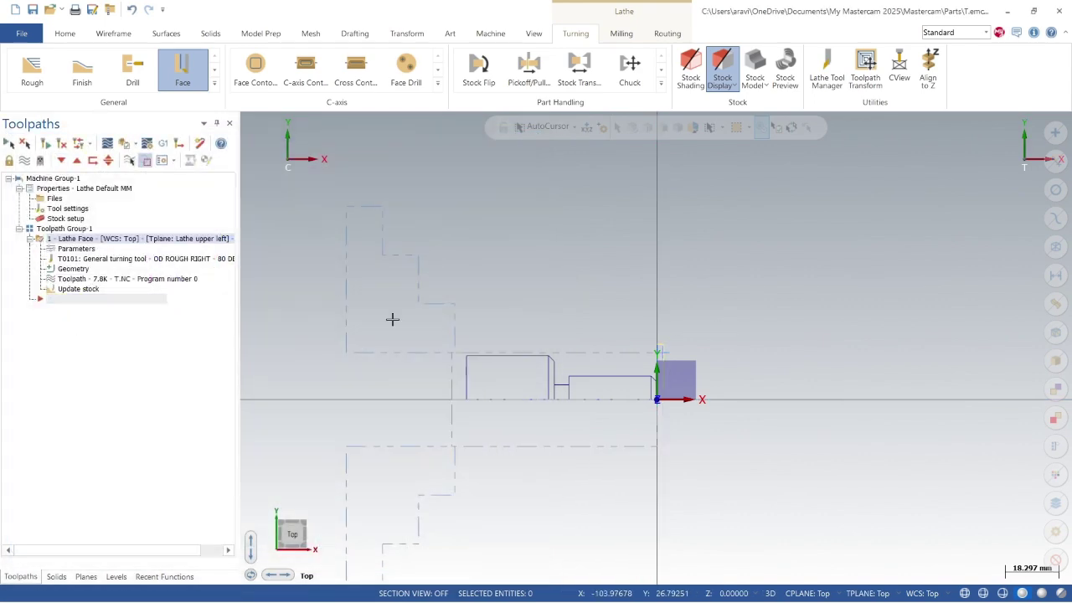
- Backplot the facing operation and play the tool motion to check it
scroll(639, 409, "up", 3)
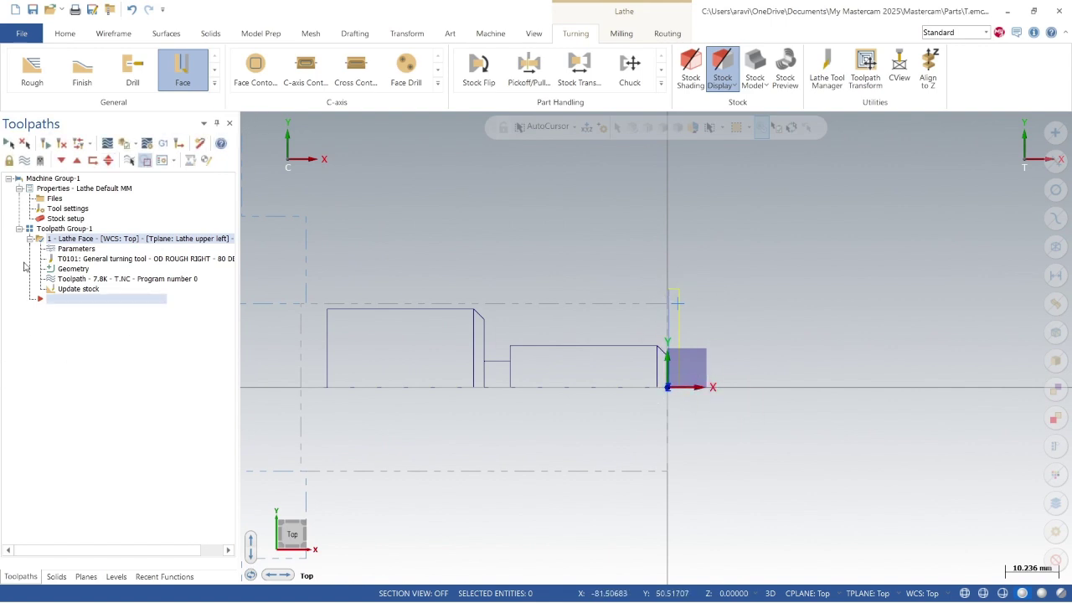
left_click(106, 145)
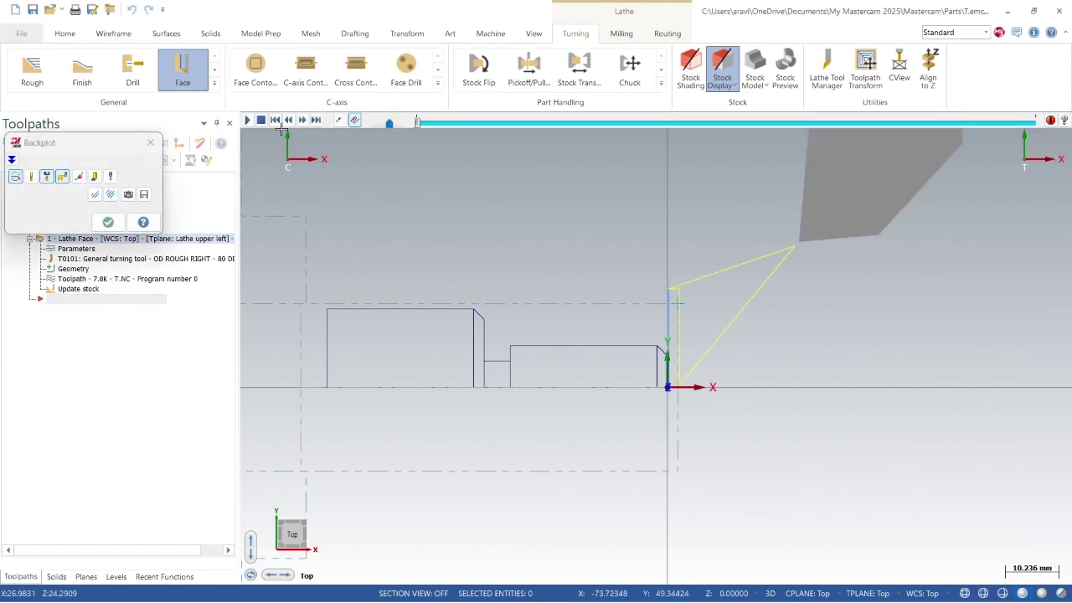
left_click(108, 222)
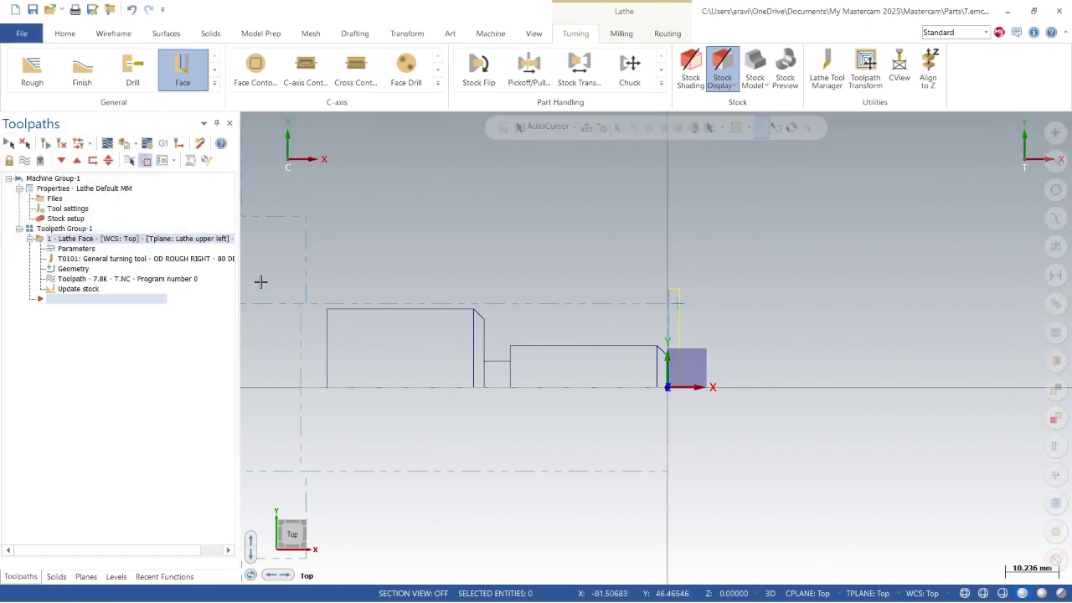
scroll(582, 368, "up", 1)
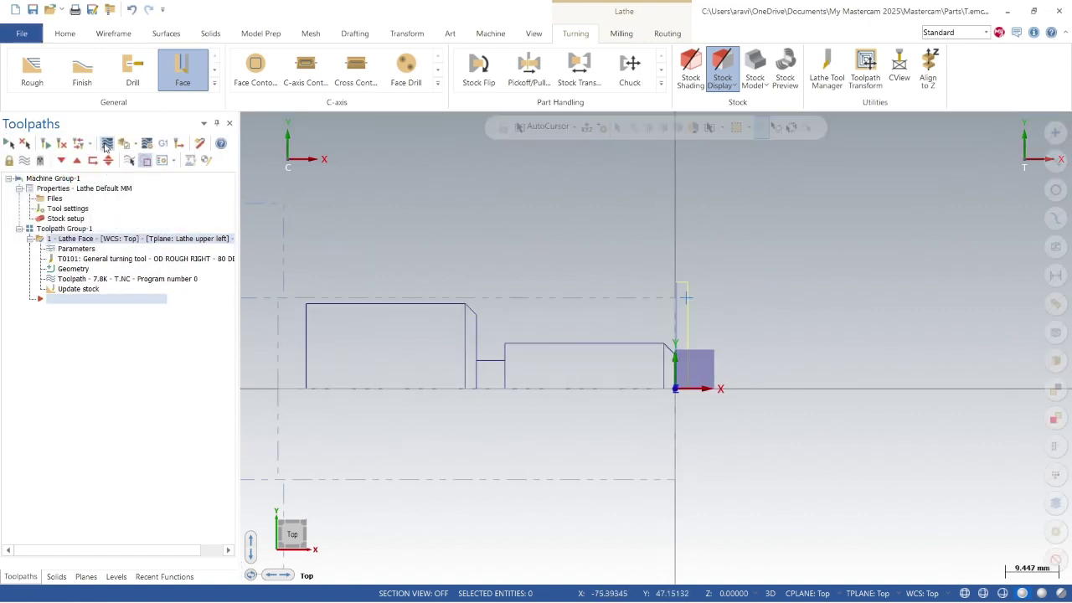
left_click(106, 145)
left_click(249, 122)
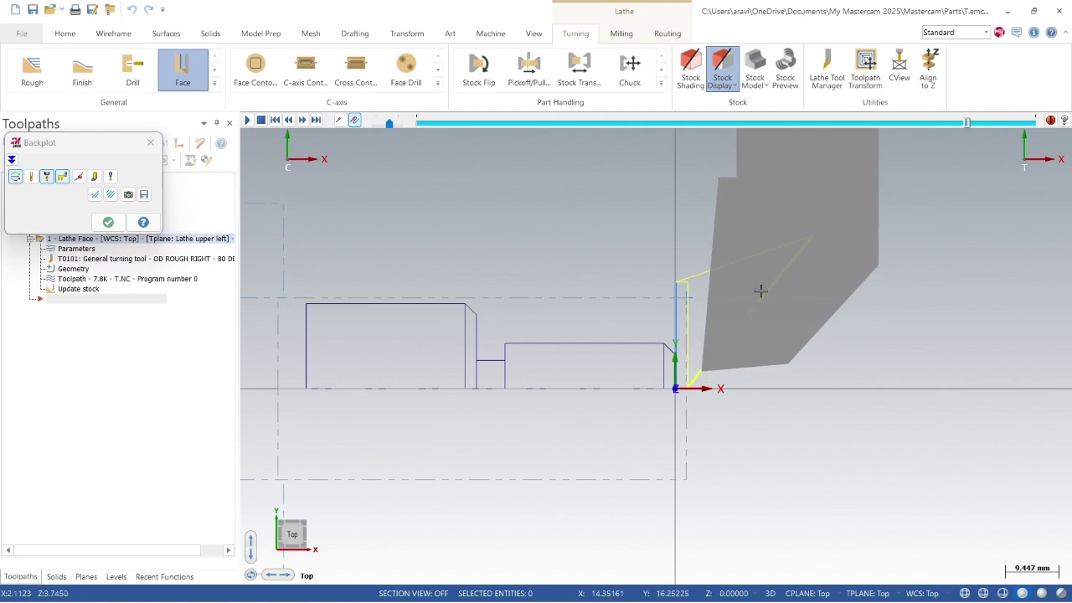
left_click(108, 222)
- Edit the facing operation's parameters, set the overcut amount to 0.5 and accept them
left_click(75, 249)
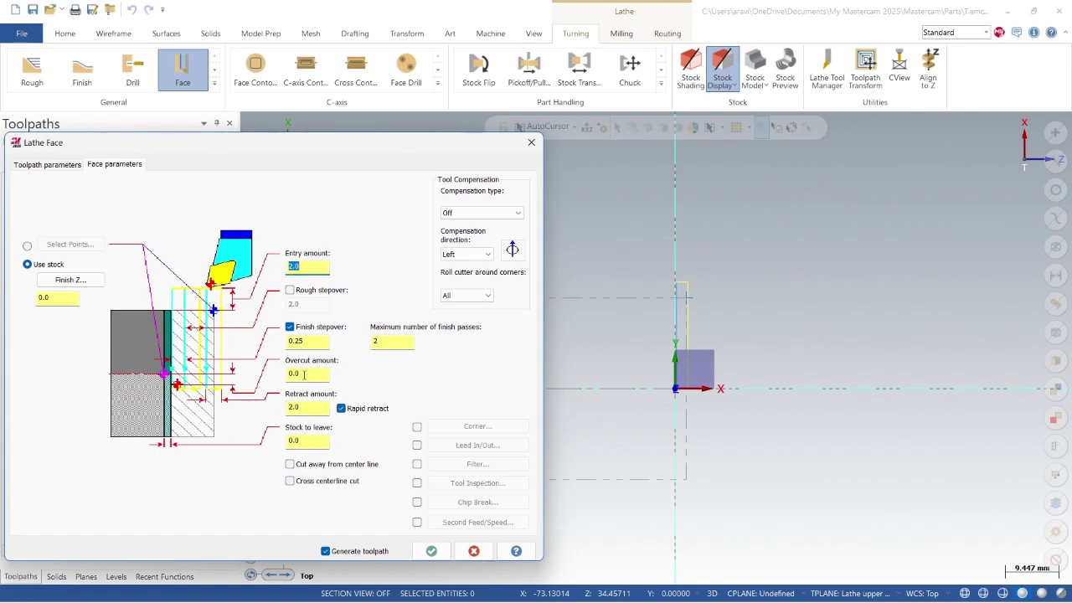
left_click(309, 376)
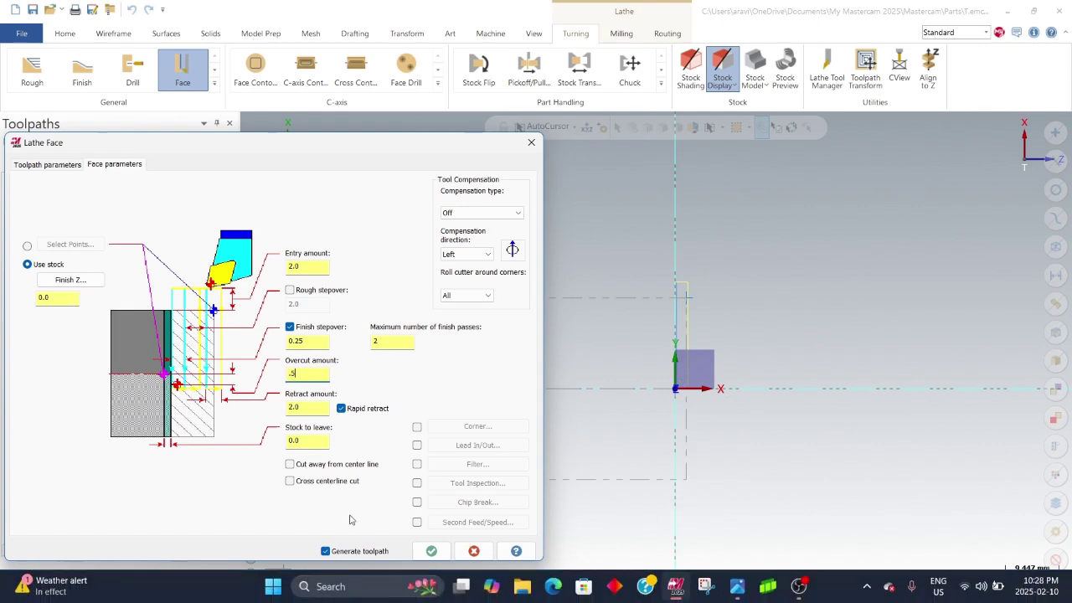
left_click(431, 549)
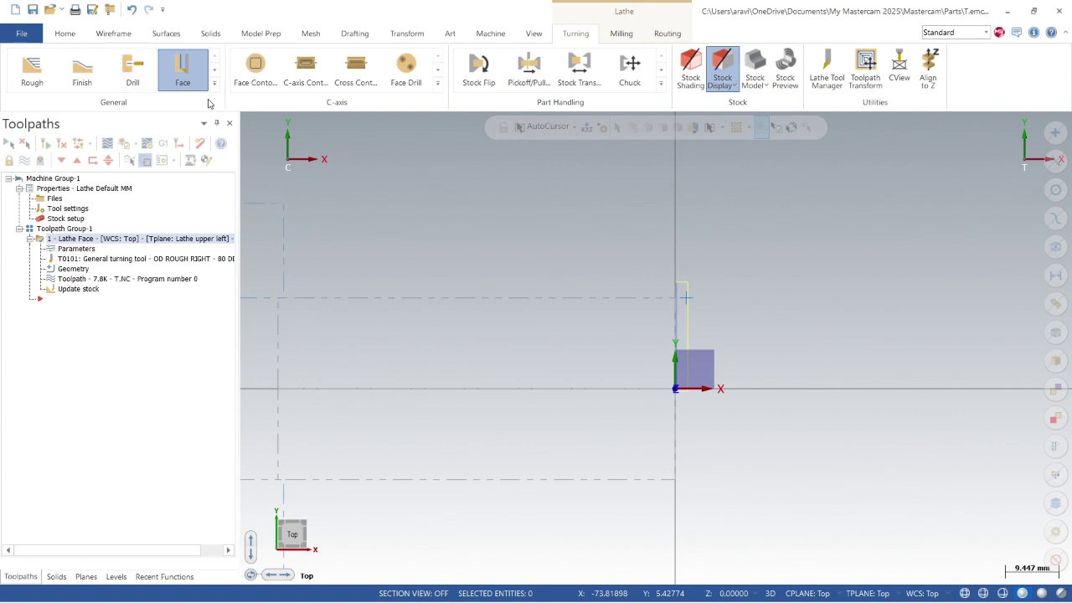
left_click(32, 71)
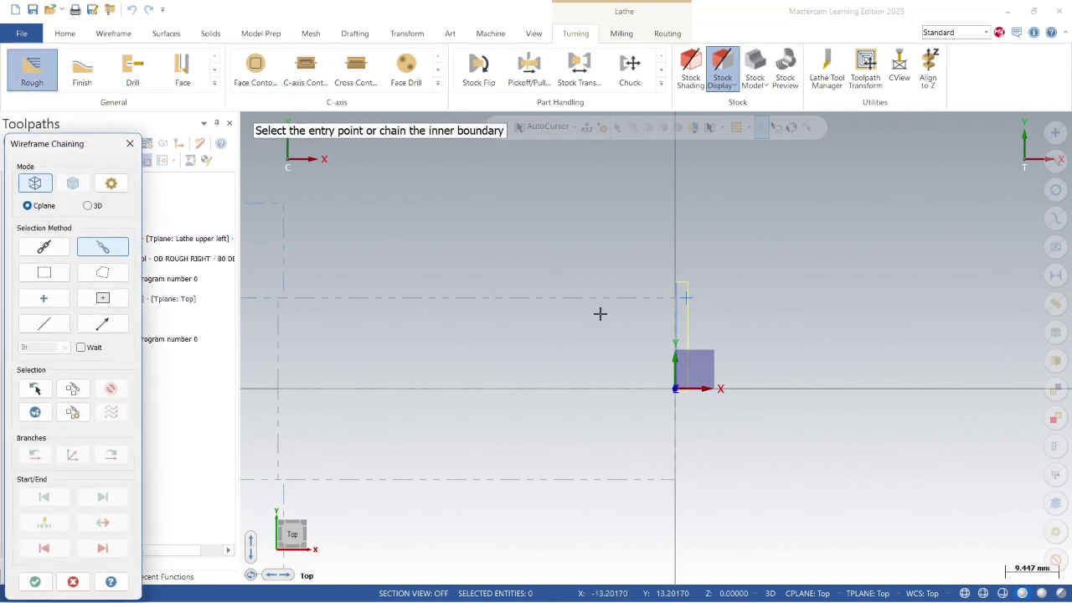
scroll(531, 295, "down", 3)
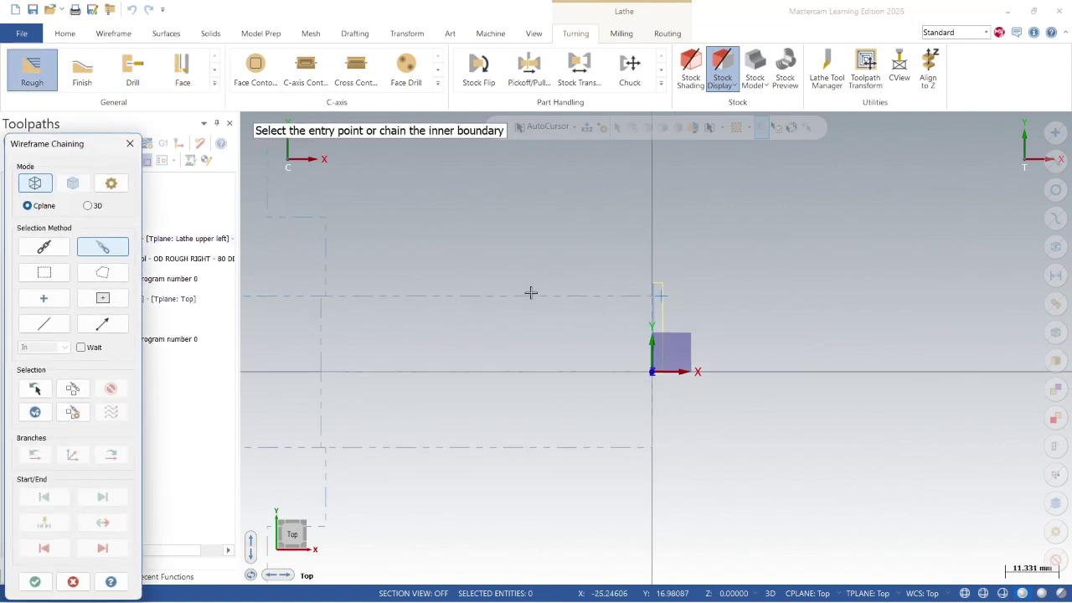
left_click(44, 246)
left_click(32, 581)
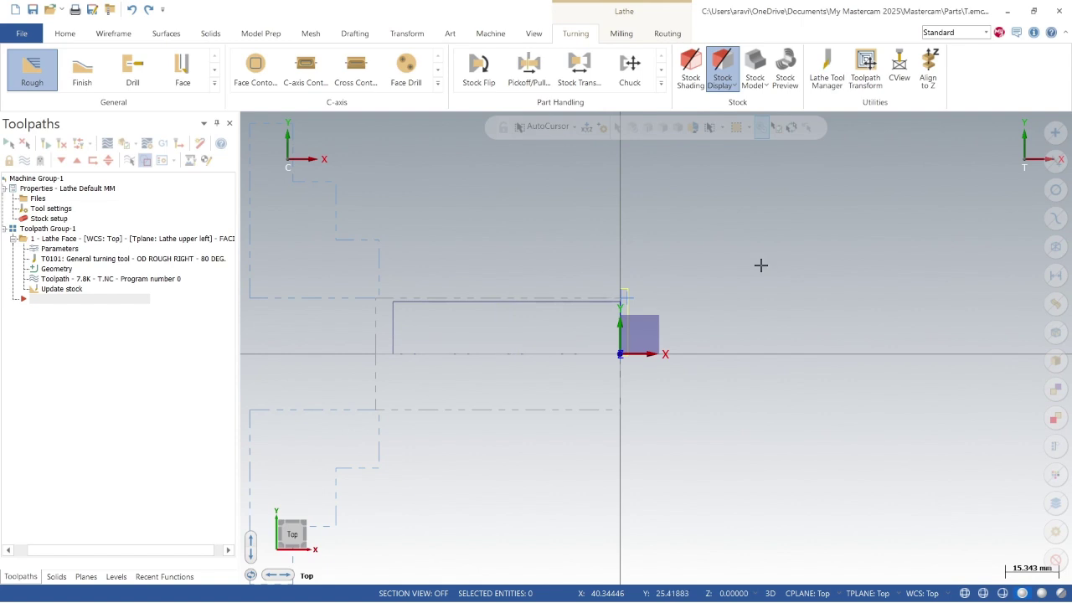
- Step through the edit history to bring back the stepped part profile
key("ctrl+z")
key("ctrl+y")
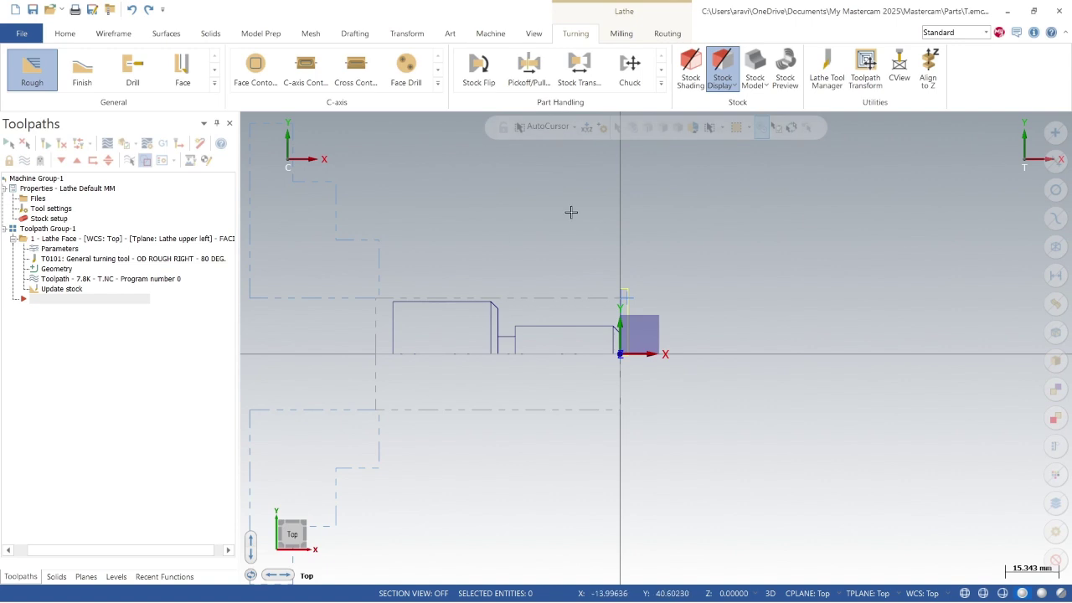
- Try to chain the outer profile from the front chamfer to the large diameter for a rough toolpath
left_click(30, 74)
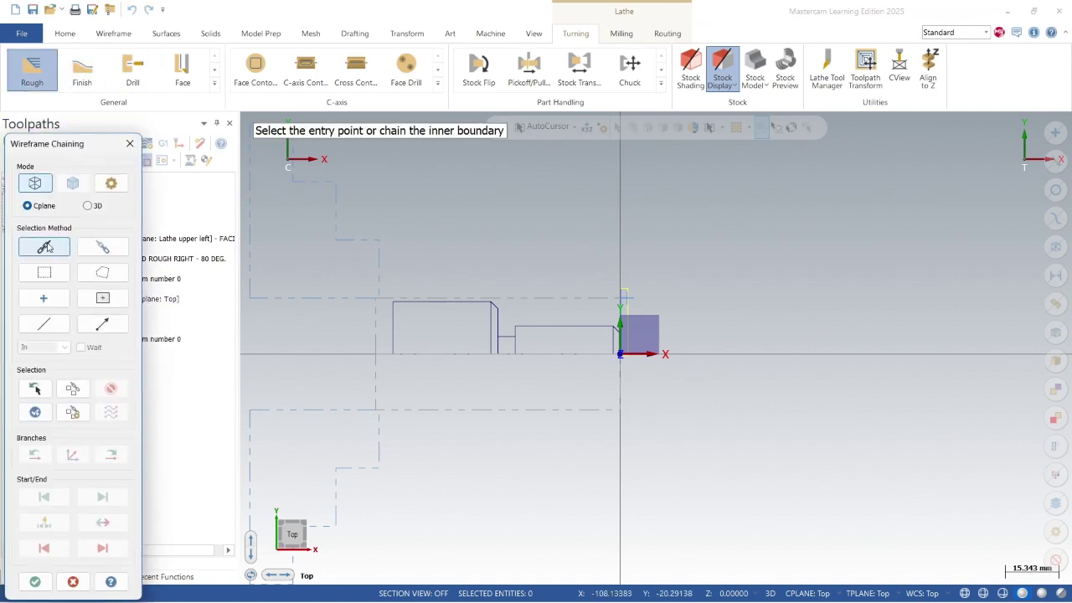
left_click(35, 581)
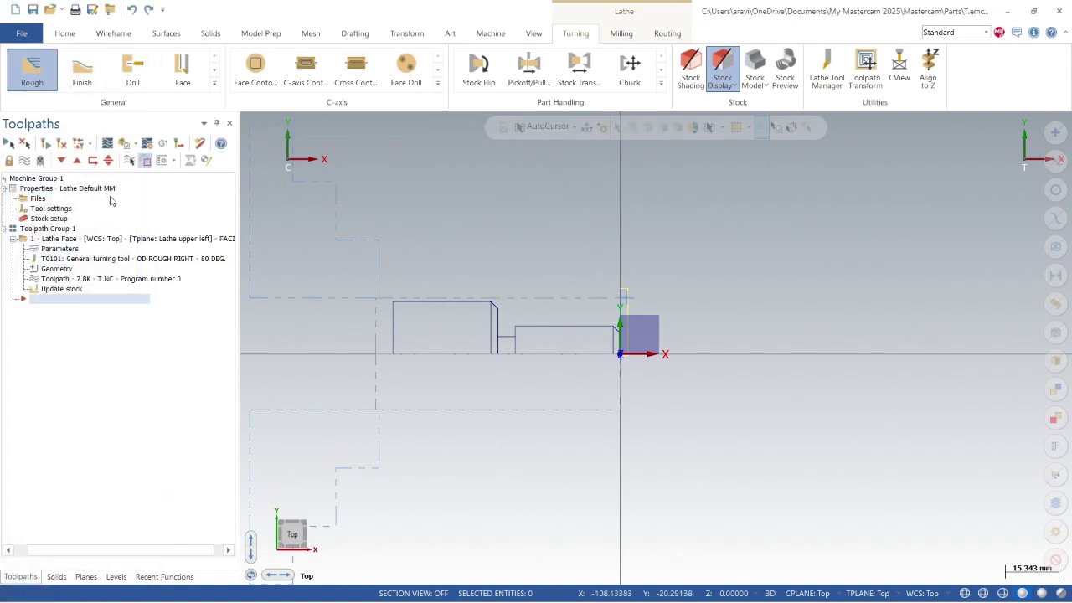
left_click(32, 71)
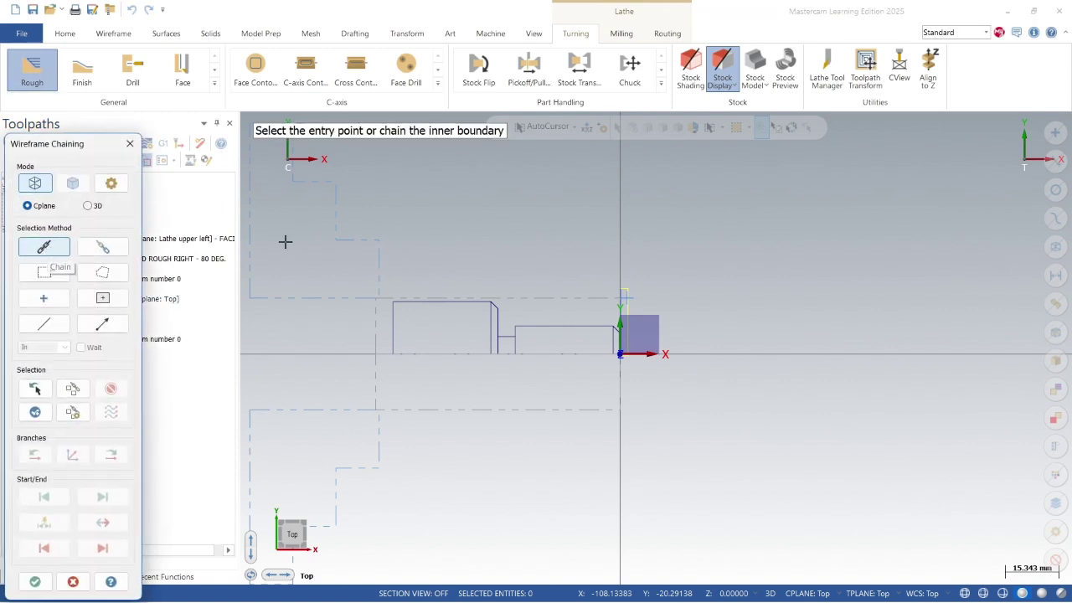
left_click(622, 332)
left_click(434, 303)
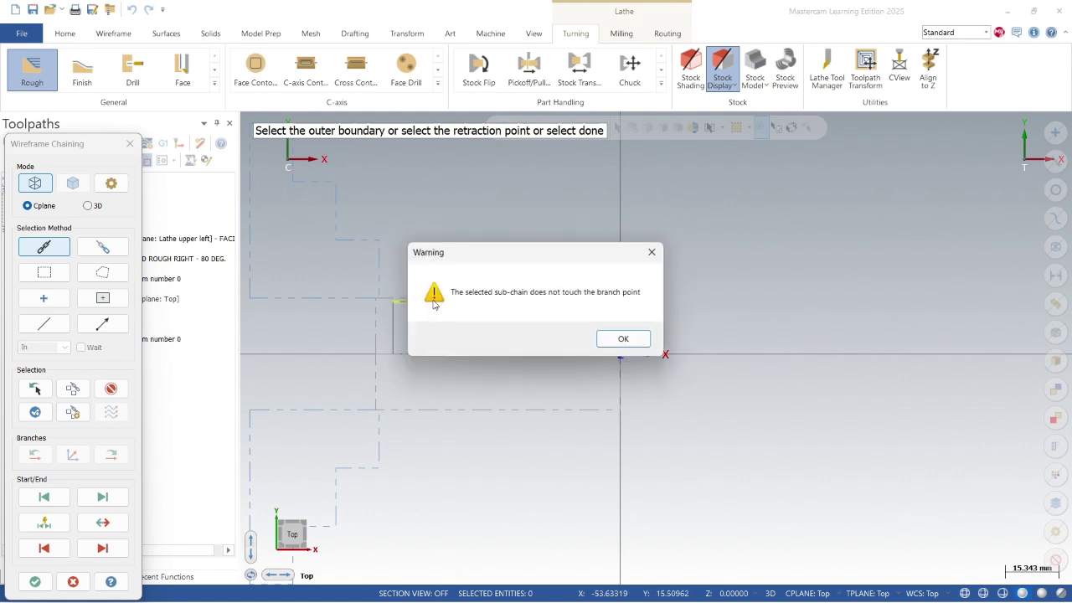
left_click(622, 339)
left_click(128, 145)
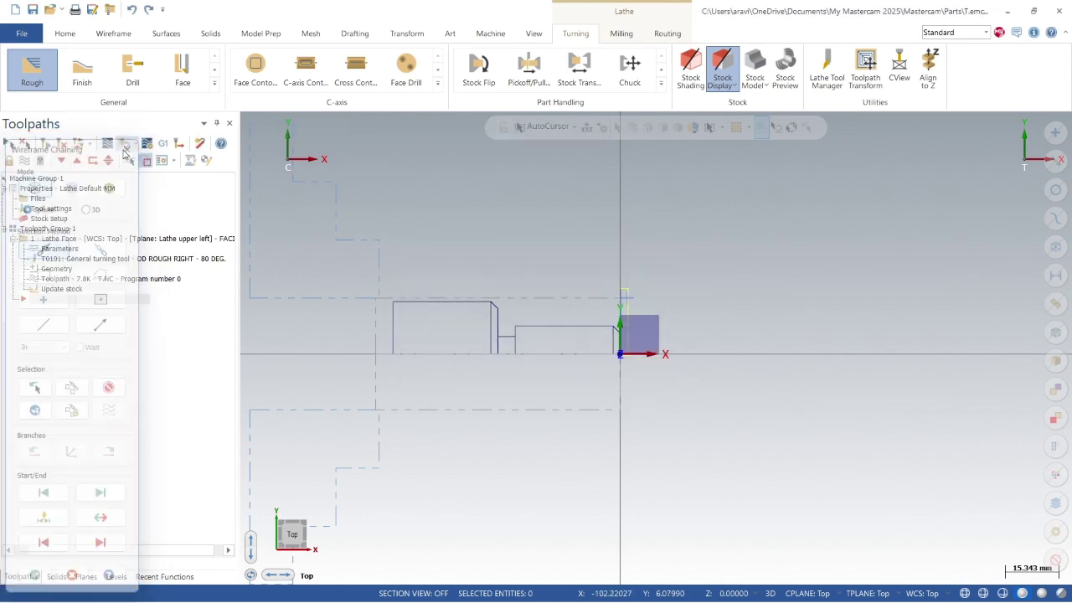
- Remove the vertical construction lines below the groove and behind the large diameter's chamfer with Dynamic Trim, using the Divide method
left_click(113, 33)
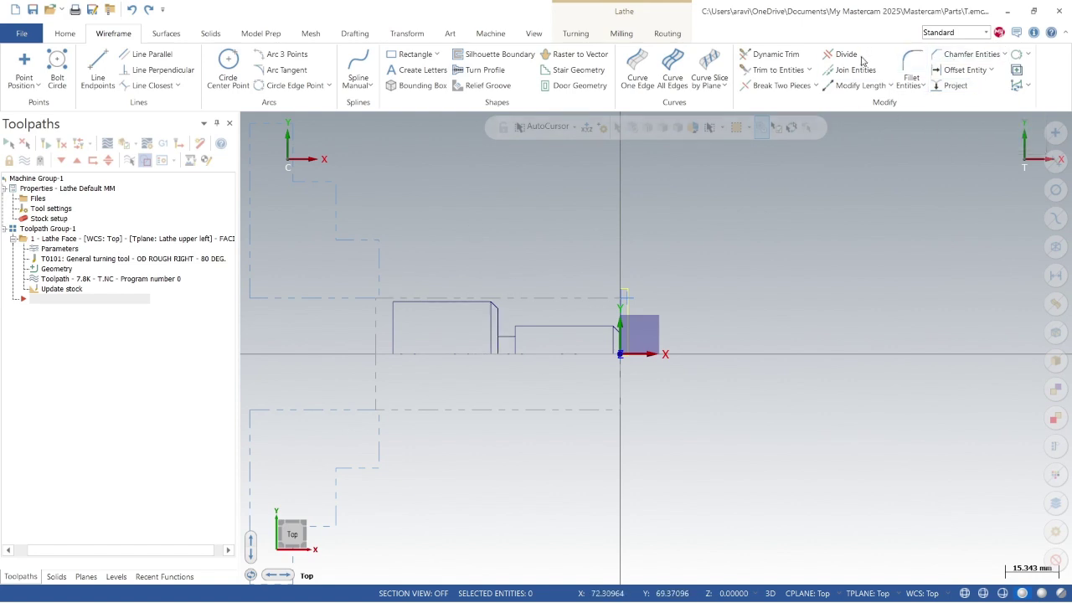
left_click(769, 55)
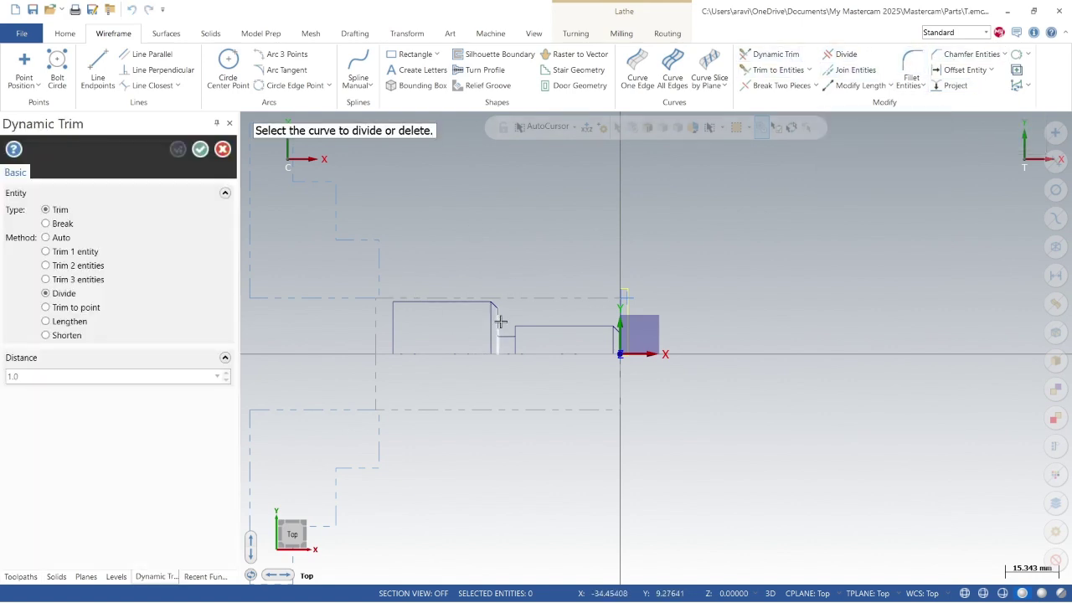
left_click(506, 342)
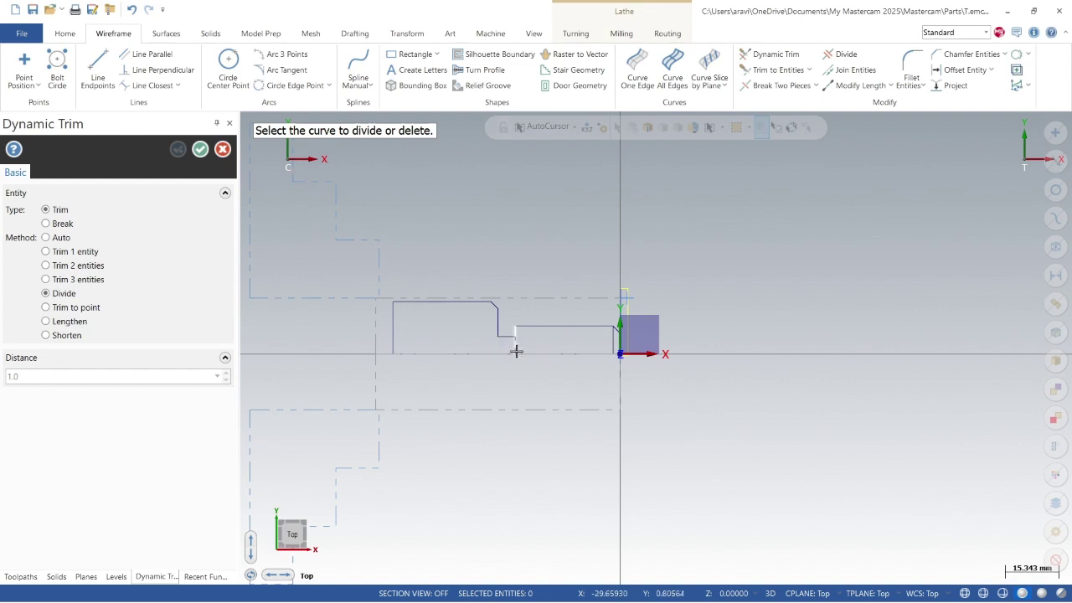
left_click(514, 349)
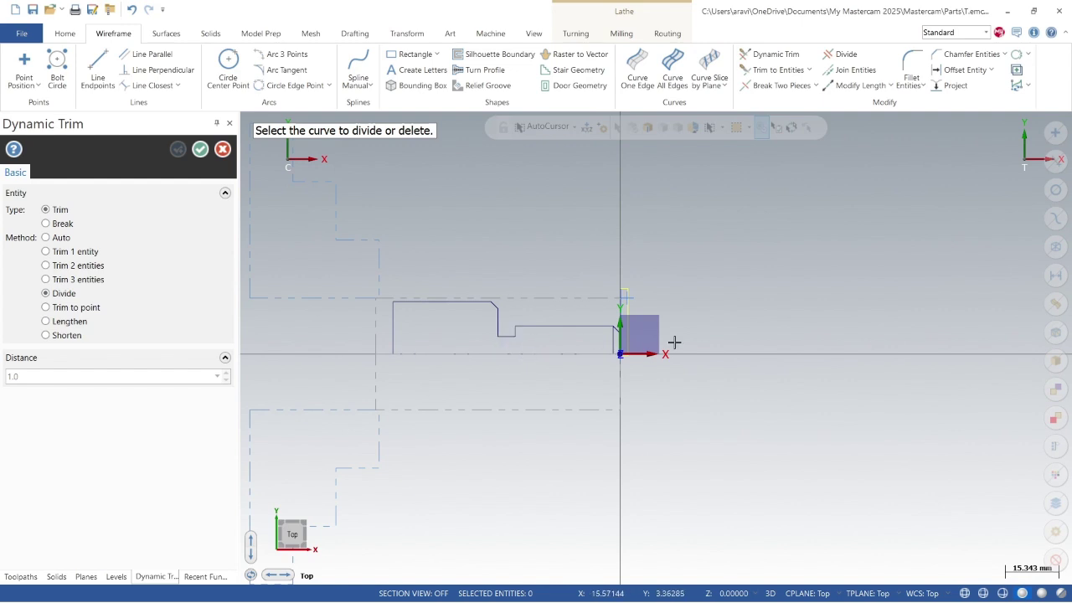
left_click(200, 149)
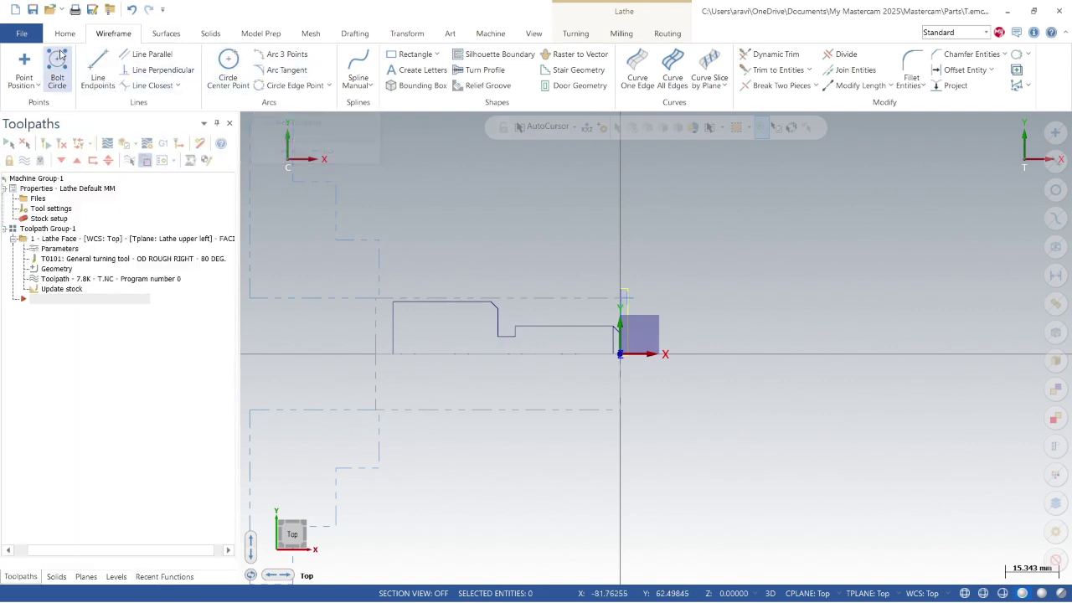
- Try to chain the trimmed profile for roughing, and discard the closed-loop selection
left_click(576, 34)
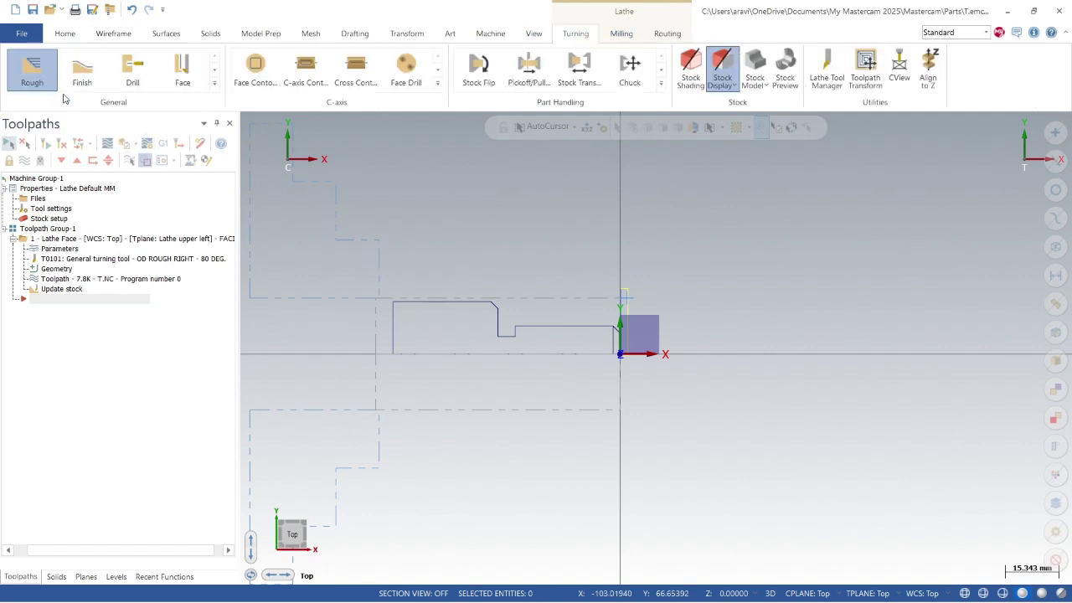
left_click(32, 72)
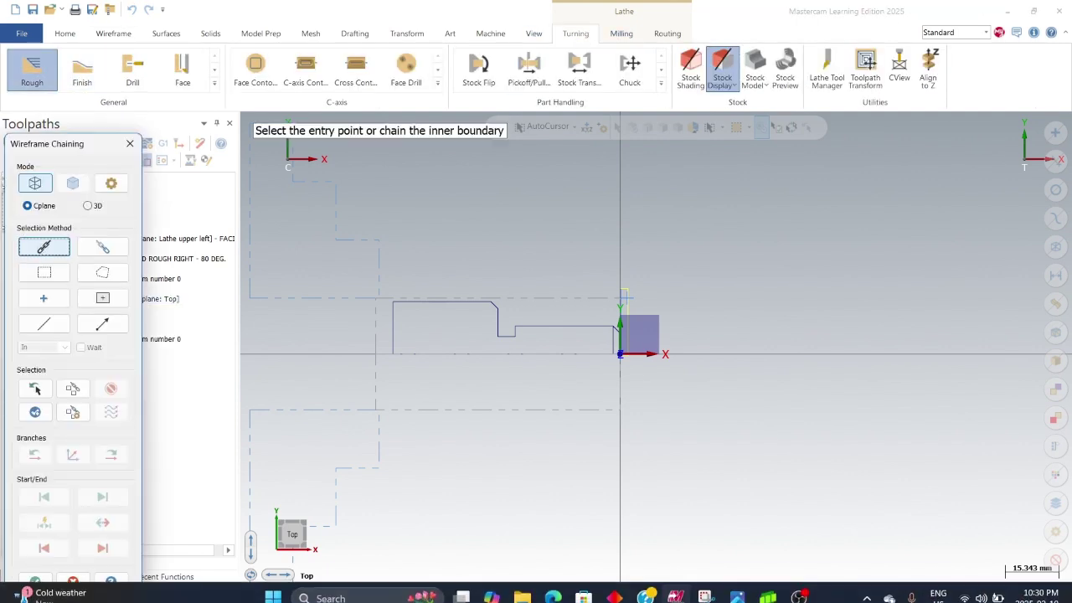
left_click(36, 581)
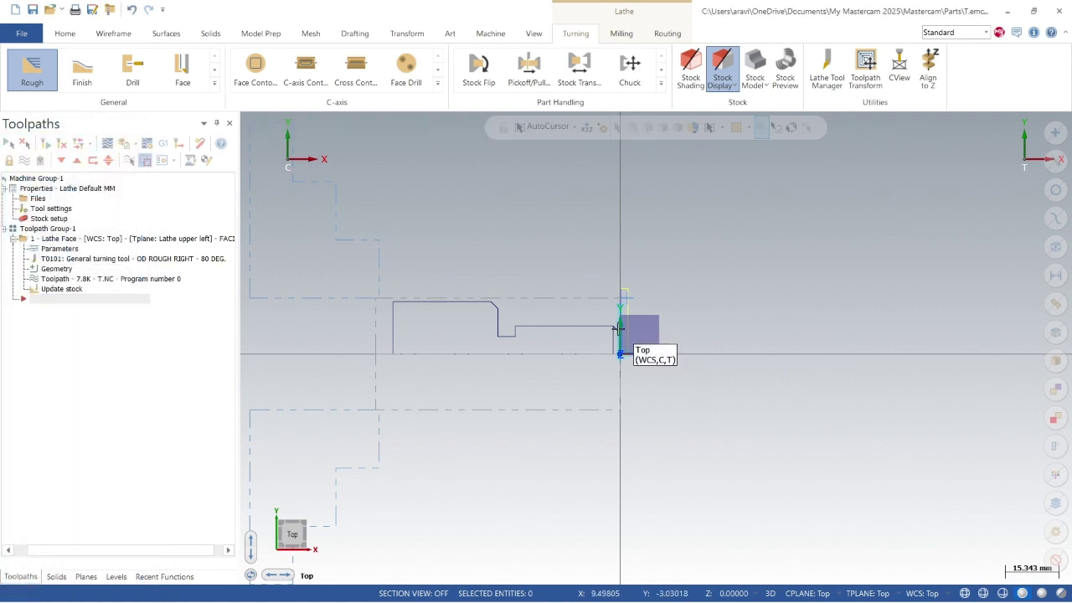
left_click(31, 71)
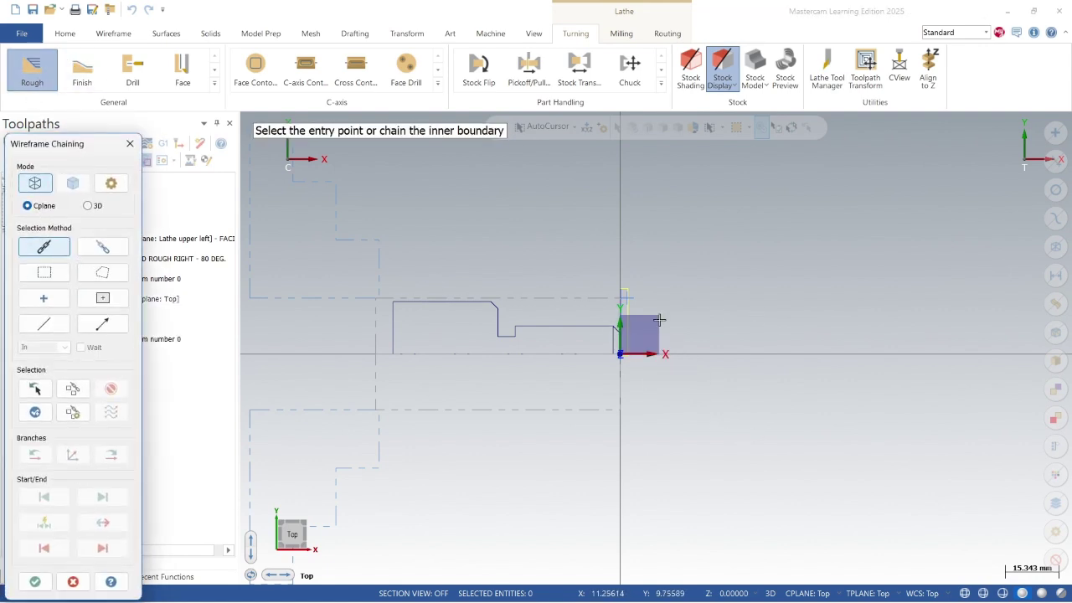
left_click(615, 331)
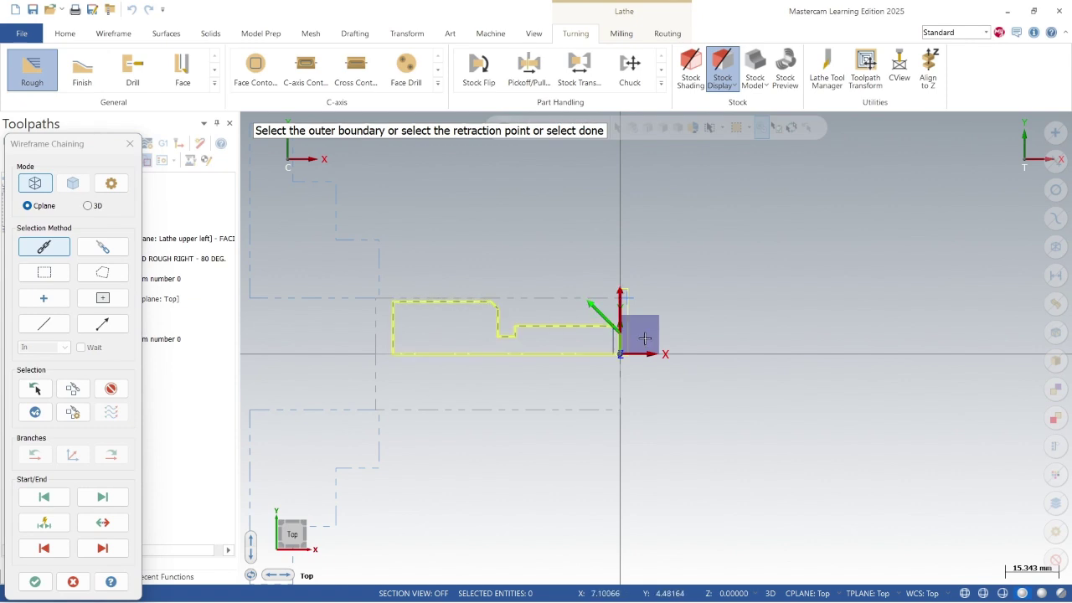
key("Return")
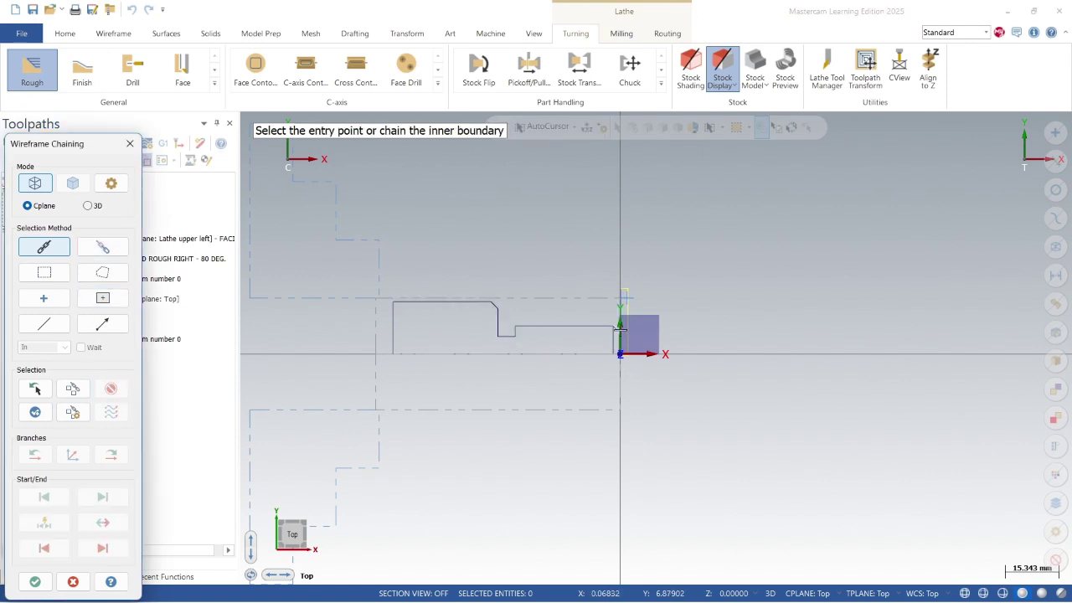
left_click(634, 354)
left_click(562, 323)
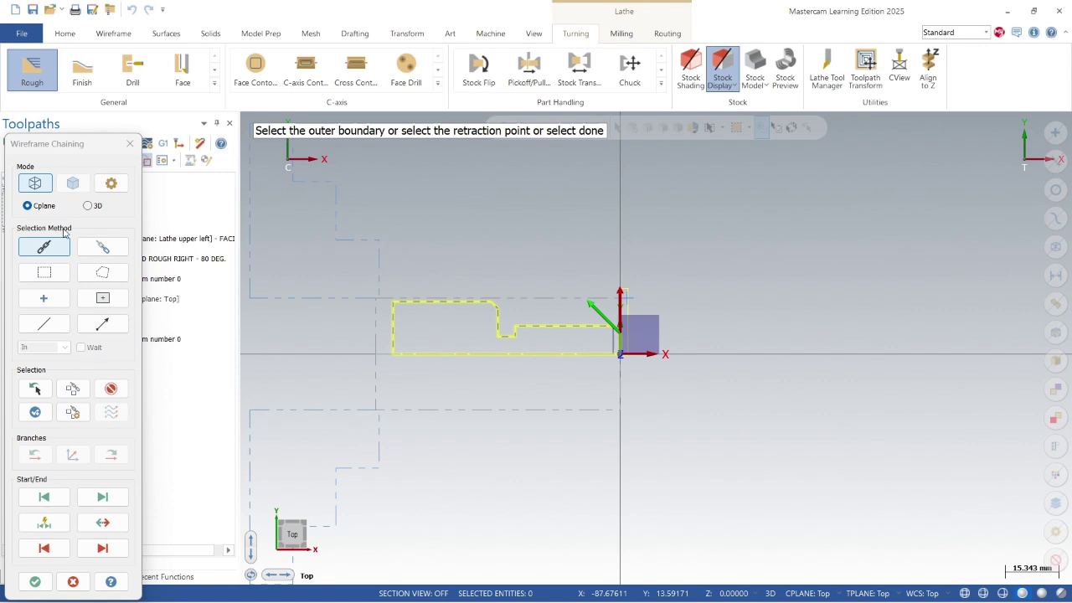
left_click(110, 388)
left_click(129, 144)
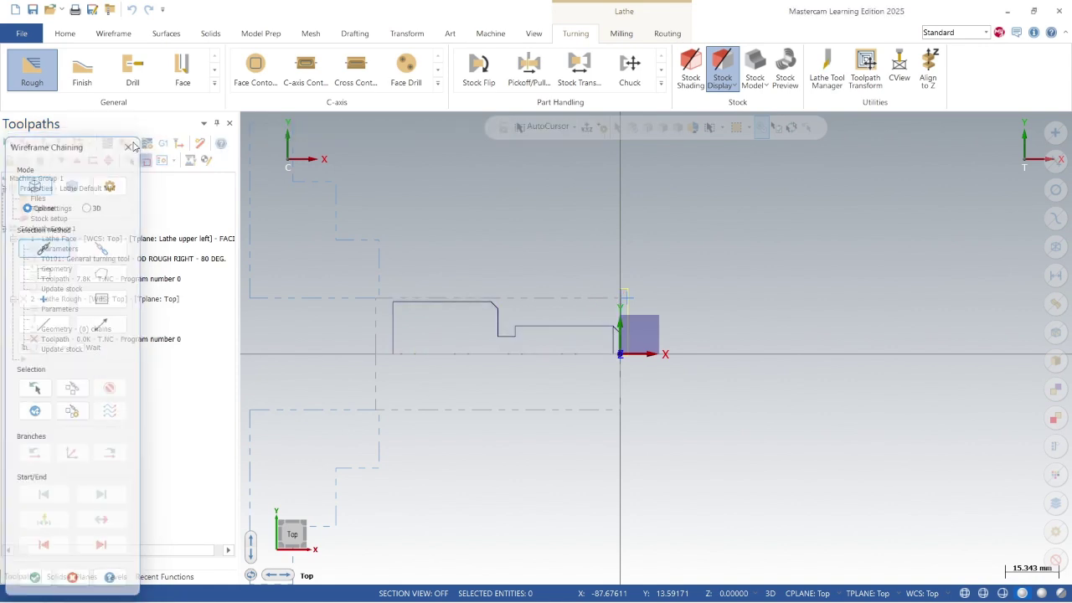
- Draw a 65 mm line along the centerline from the back end of the profile to the origin
left_click(113, 33)
left_click(98, 71)
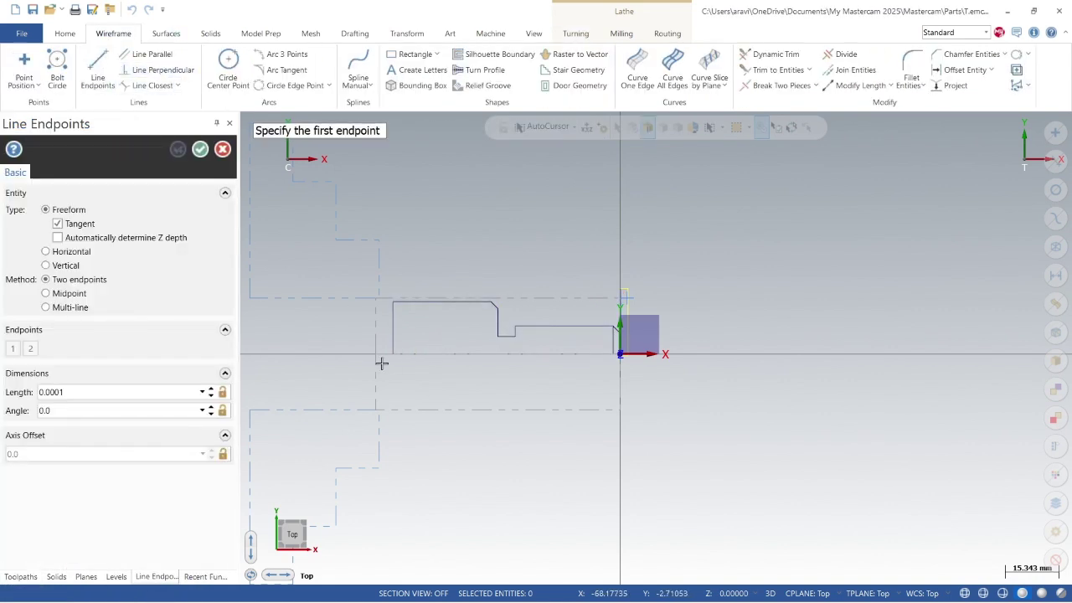
left_click(393, 354)
left_click(621, 355)
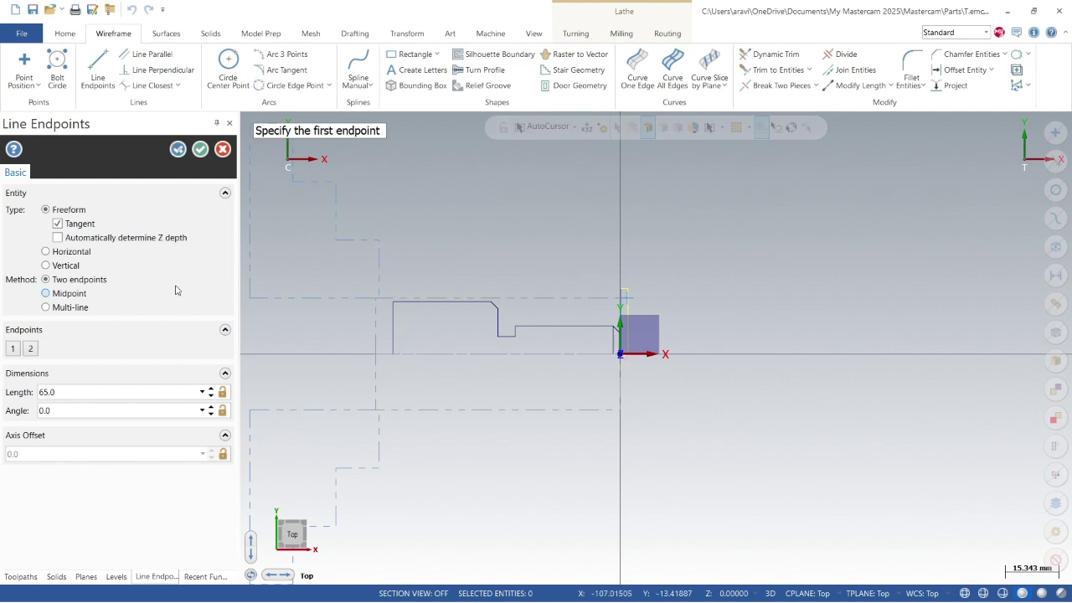
left_click(199, 149)
- Start a rough toolpath and chain the outer profile from the front chamfer to the back end of the large diameter
left_click(575, 33)
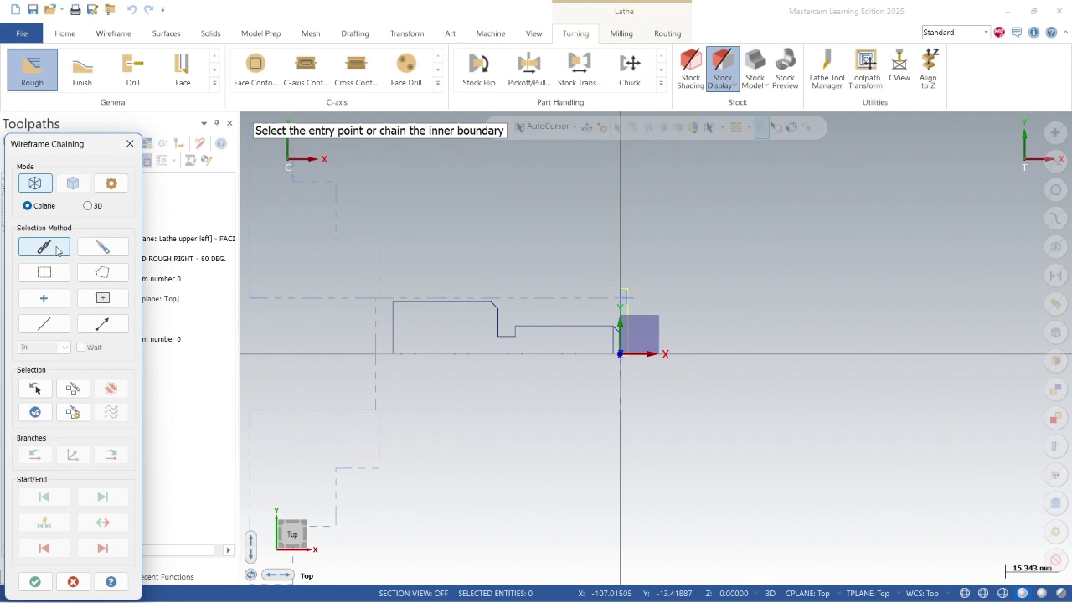
left_click(621, 328)
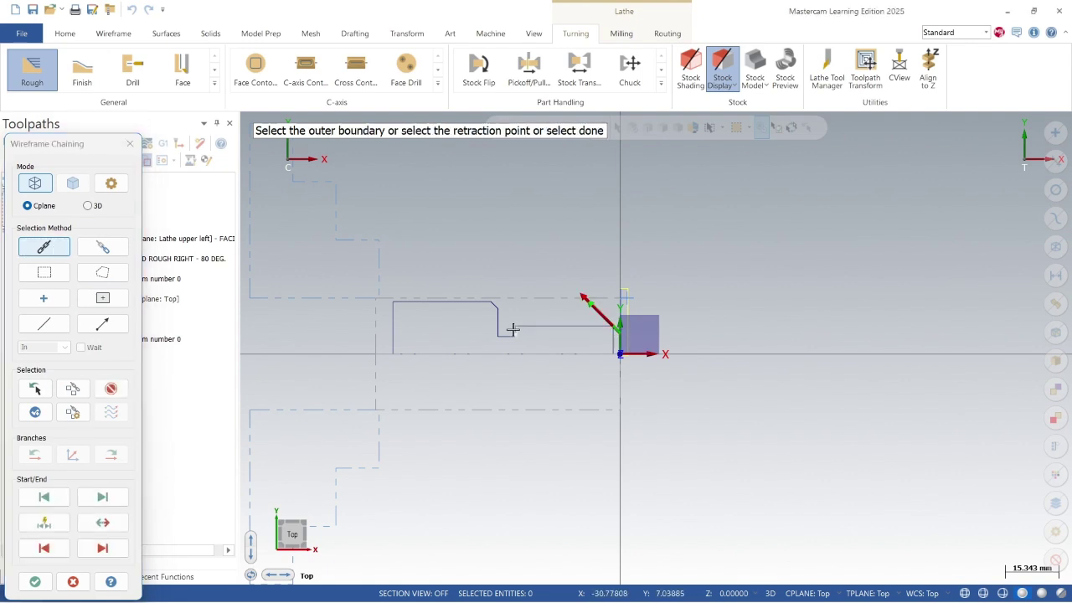
left_click(445, 303)
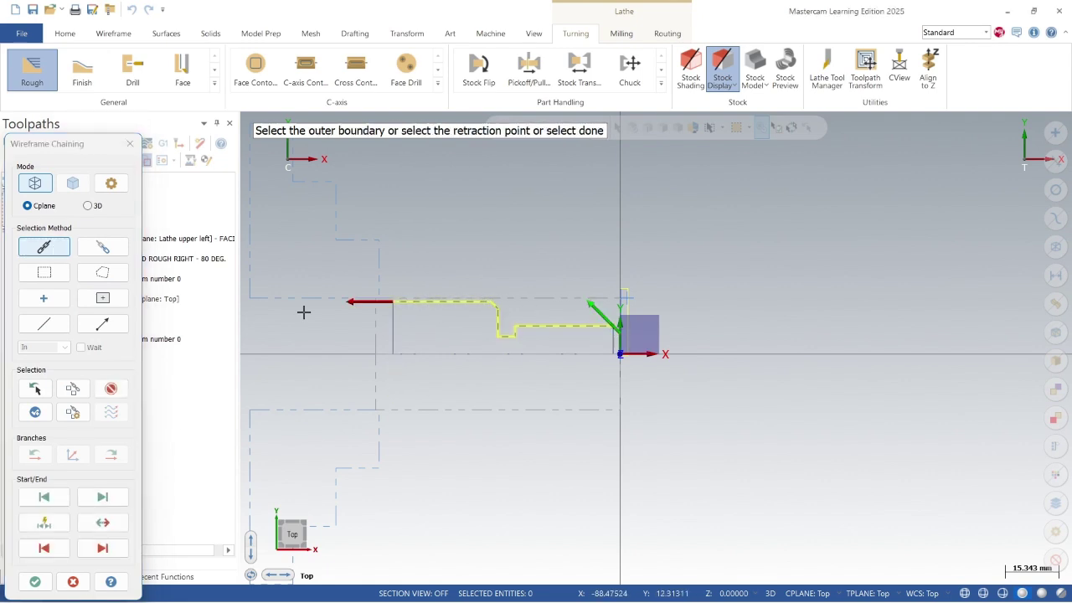
left_click(35, 579)
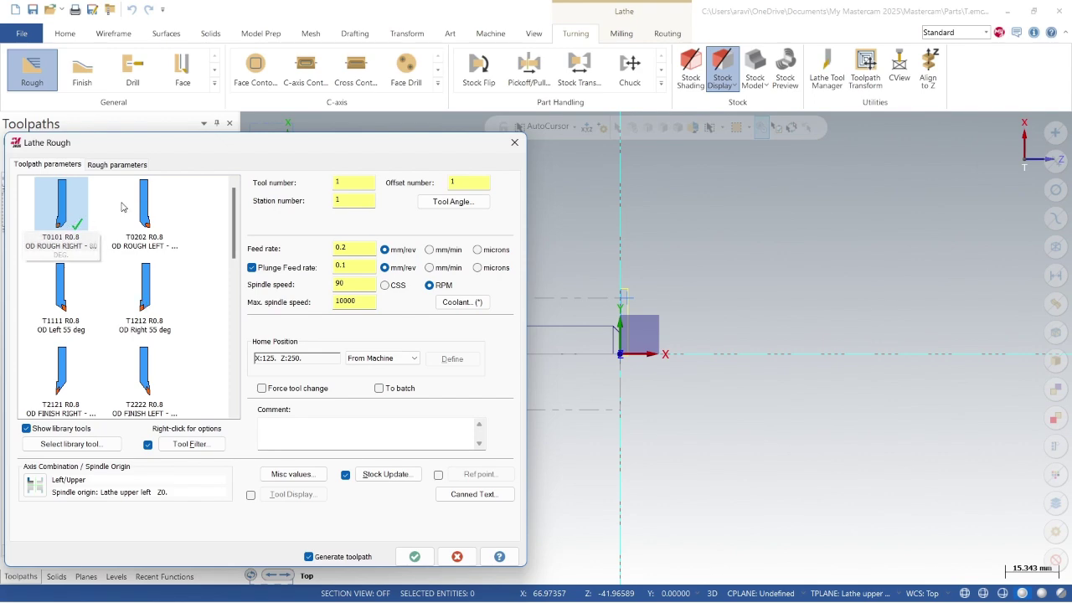
- For the OD rough right tool, set the tool and offset numbers to 2 and switch the spindle speed to CSS
double_click(74, 222)
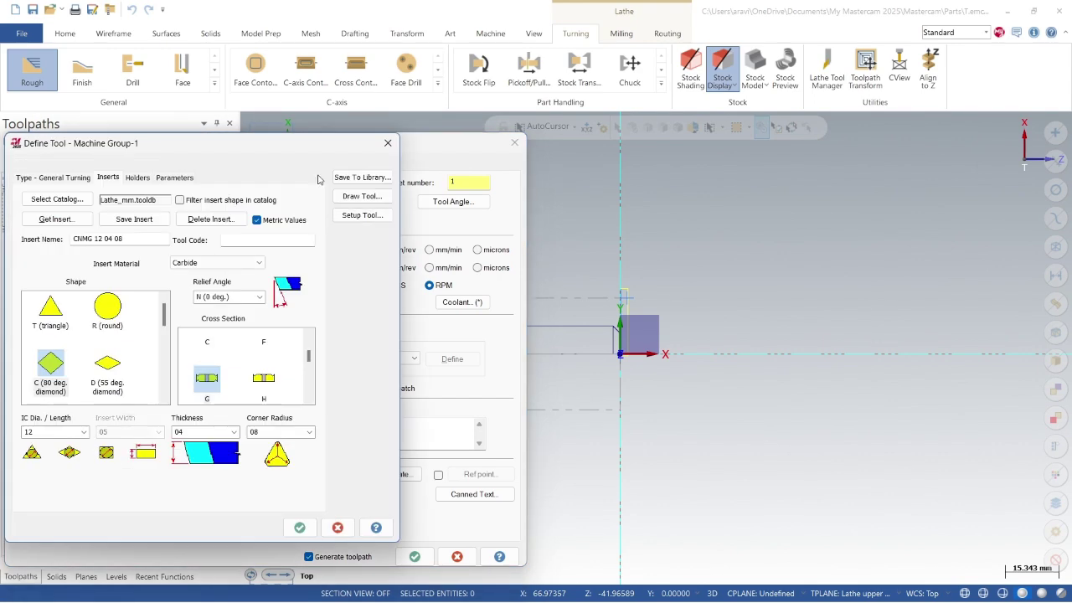
left_click(388, 143)
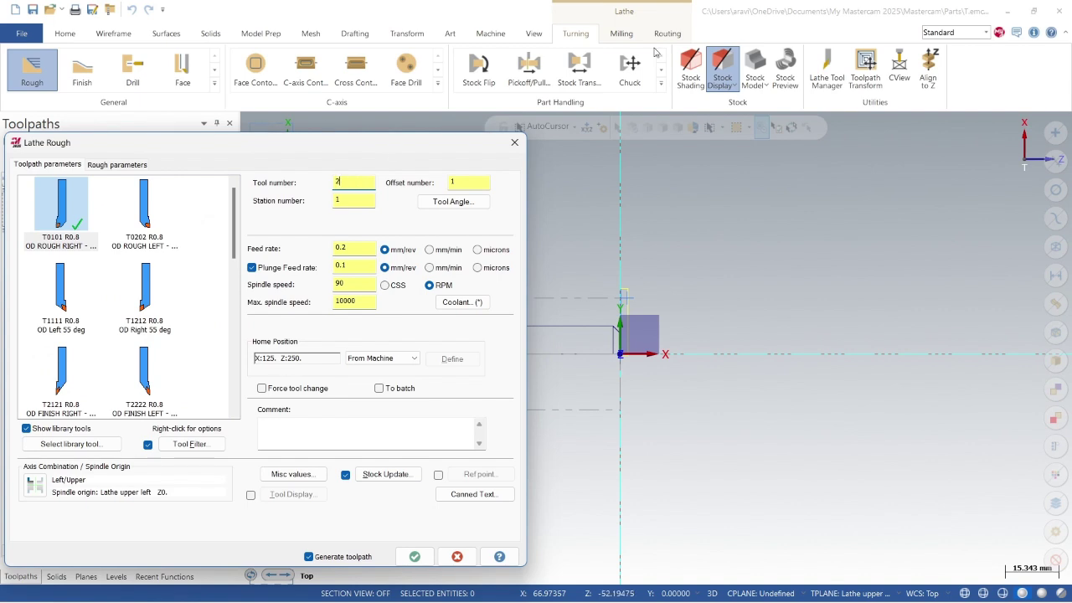
double_click(461, 181)
type("2")
mouse_move(328, 149)
left_mouse_down()
mouse_move(337, 256)
mouse_move(334, 147)
left_mouse_up()
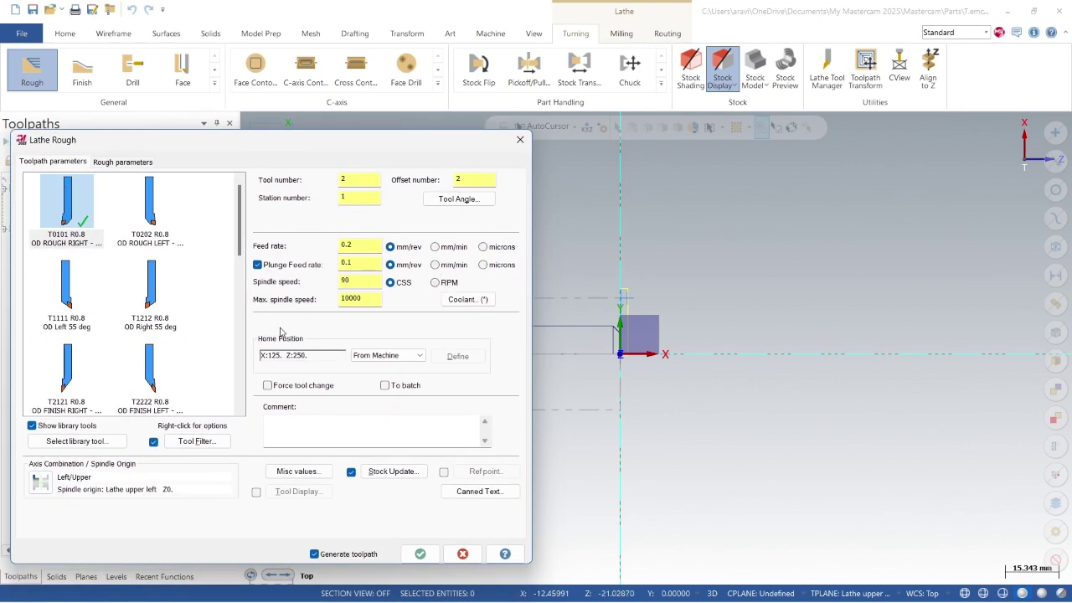
- Pick a user-defined home position off the part's front end at about X 23.8, Z 16.7, and enter the comment ROUGHING
left_click(402, 355)
left_click(387, 372)
left_click(458, 356)
left_click(154, 168)
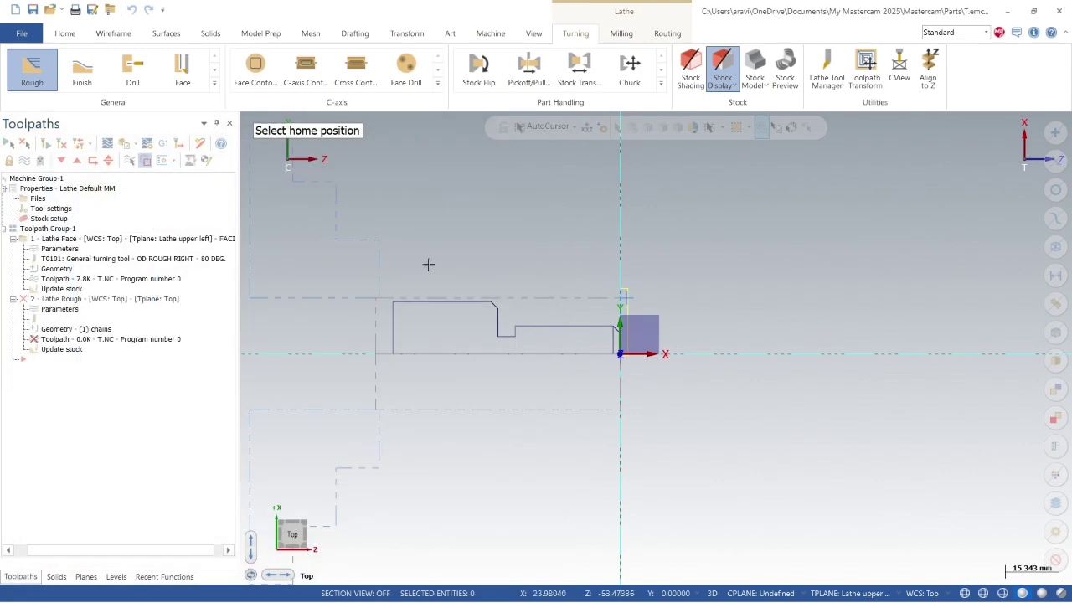
left_click(678, 271)
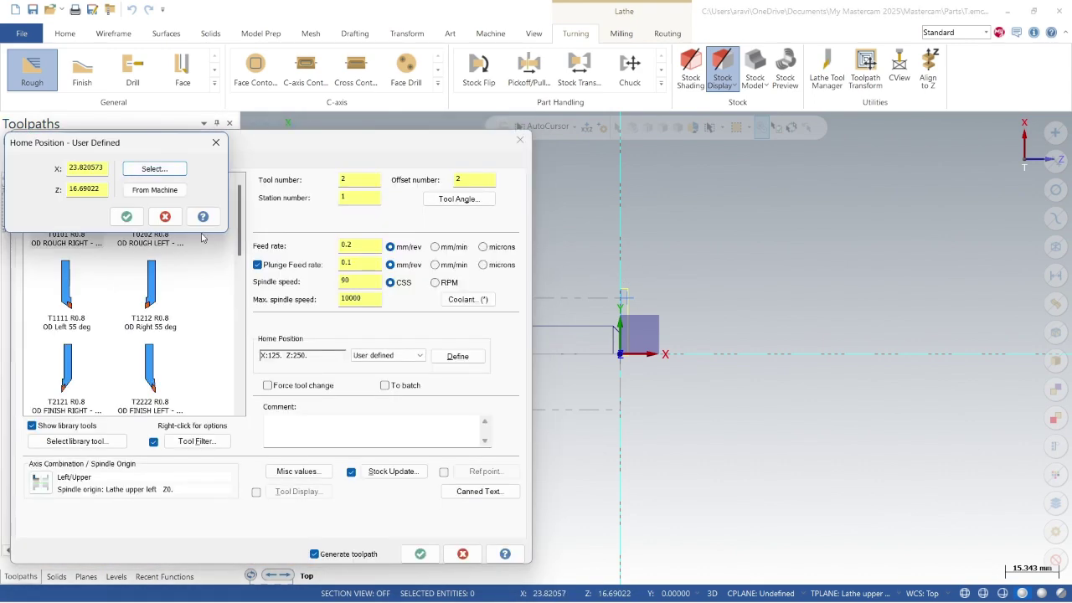
left_click(127, 215)
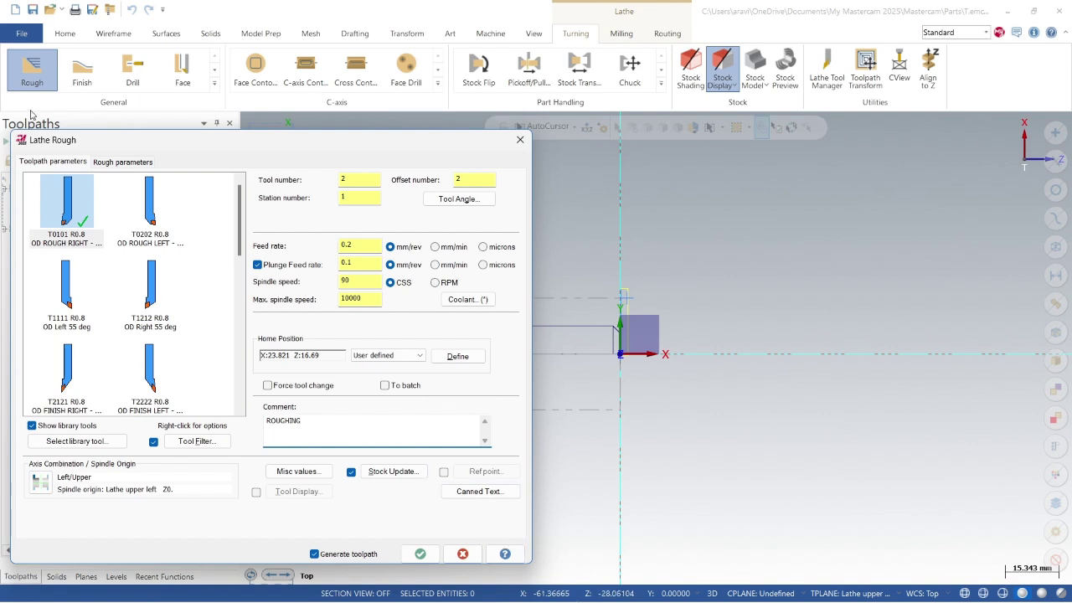
- In the rough parameters, set the tool compensation type to Off
left_click(124, 162)
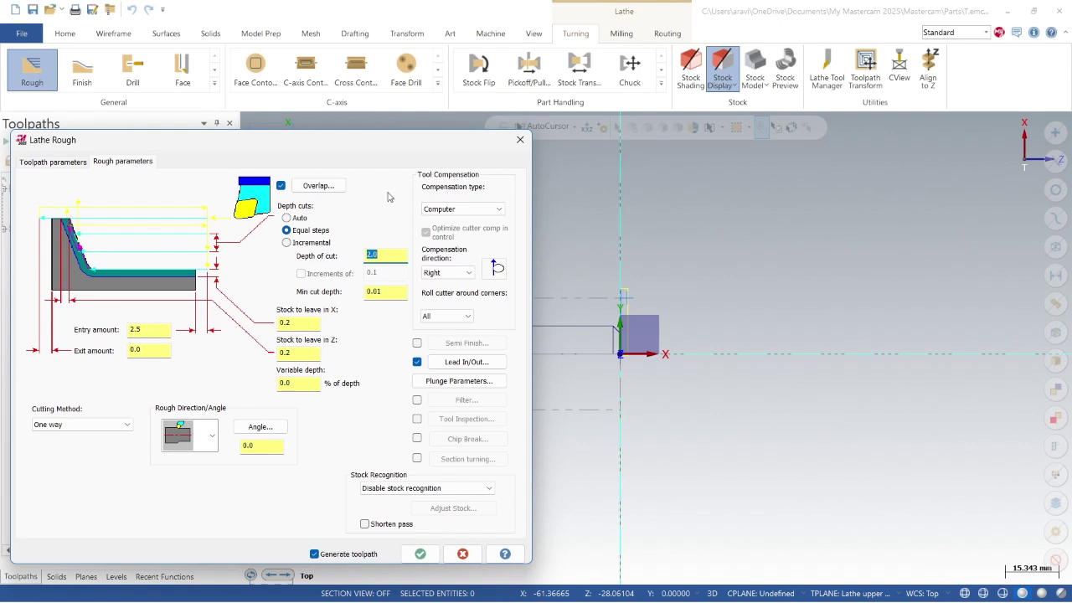
left_click(444, 209)
left_click(444, 253)
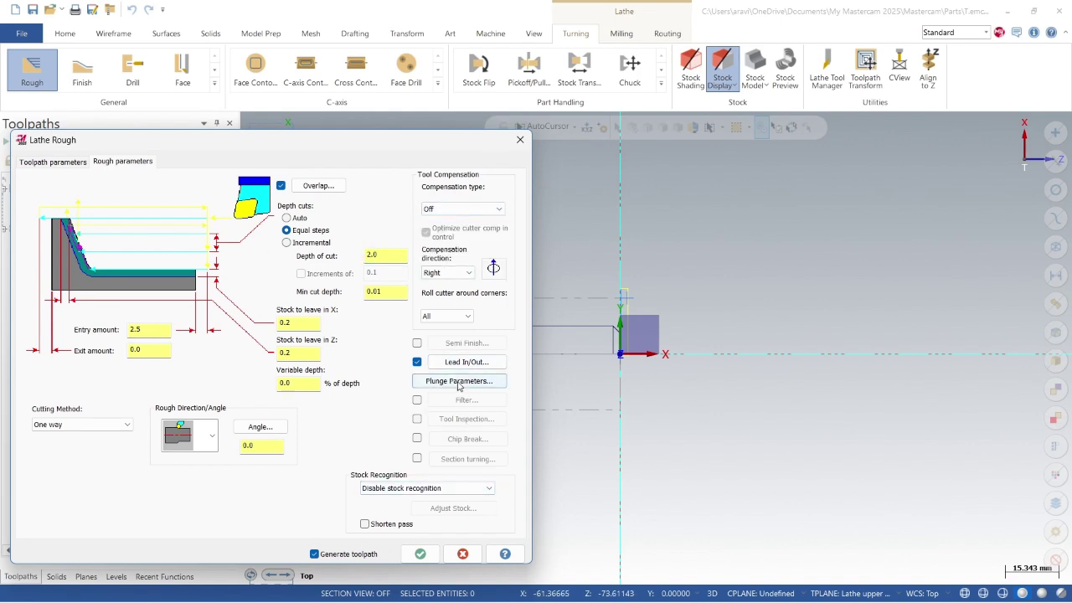
- Set stock recognition to use stock for outer boundary, and generate the rough toolpath, accepting the tool update
left_click(405, 488)
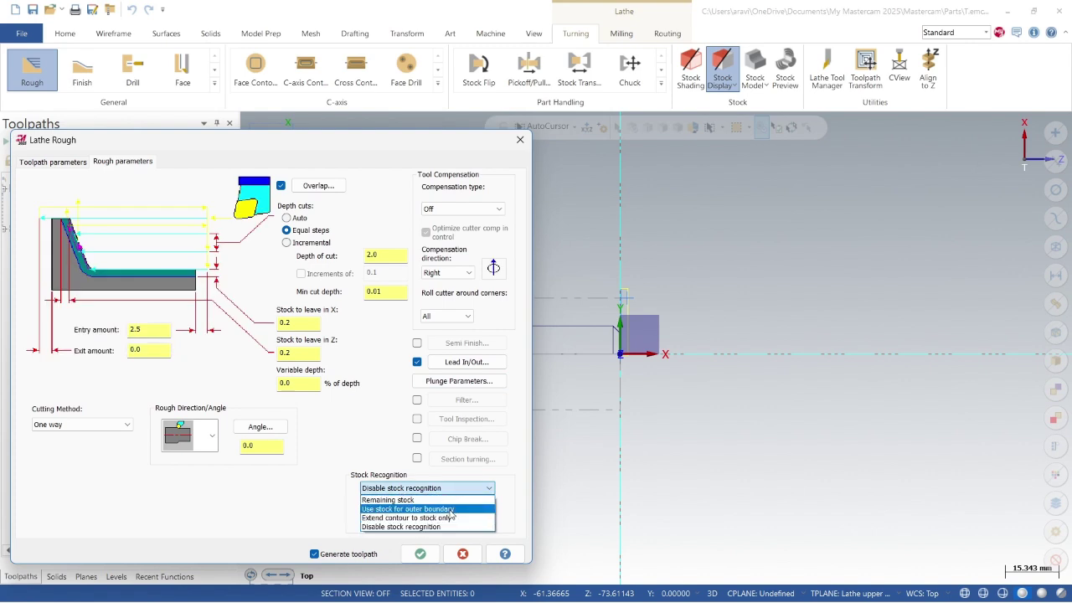
left_click(450, 510)
left_click(476, 493)
left_click(458, 510)
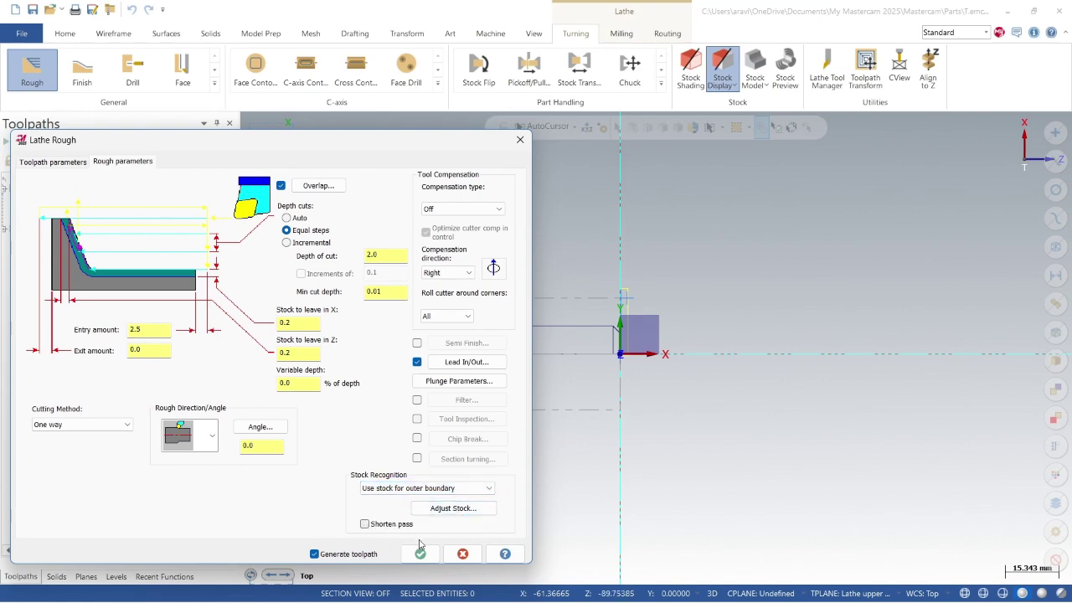
left_click(419, 553)
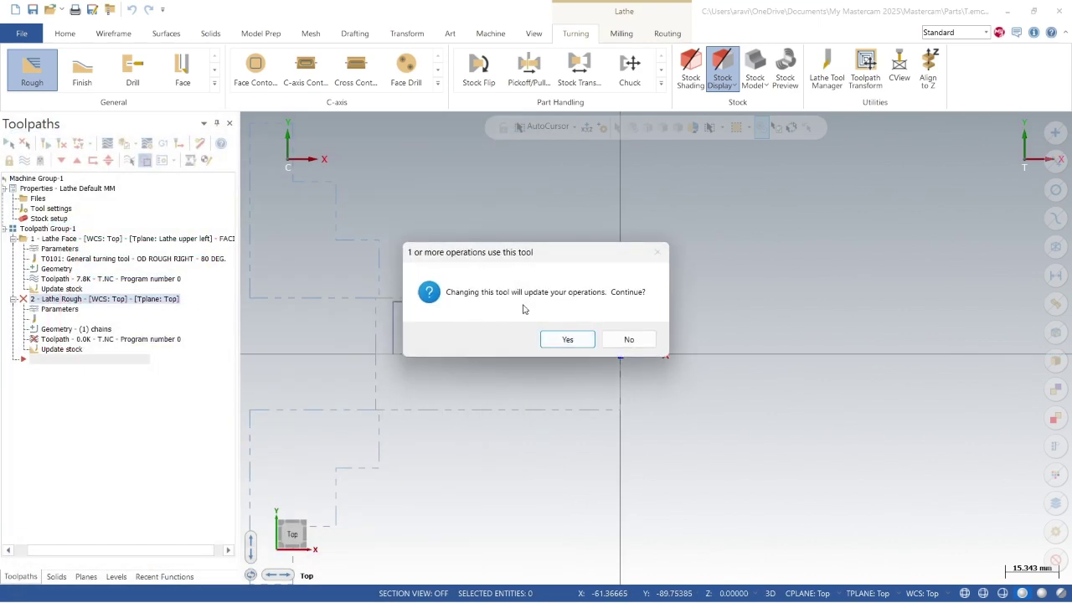
left_click(567, 338)
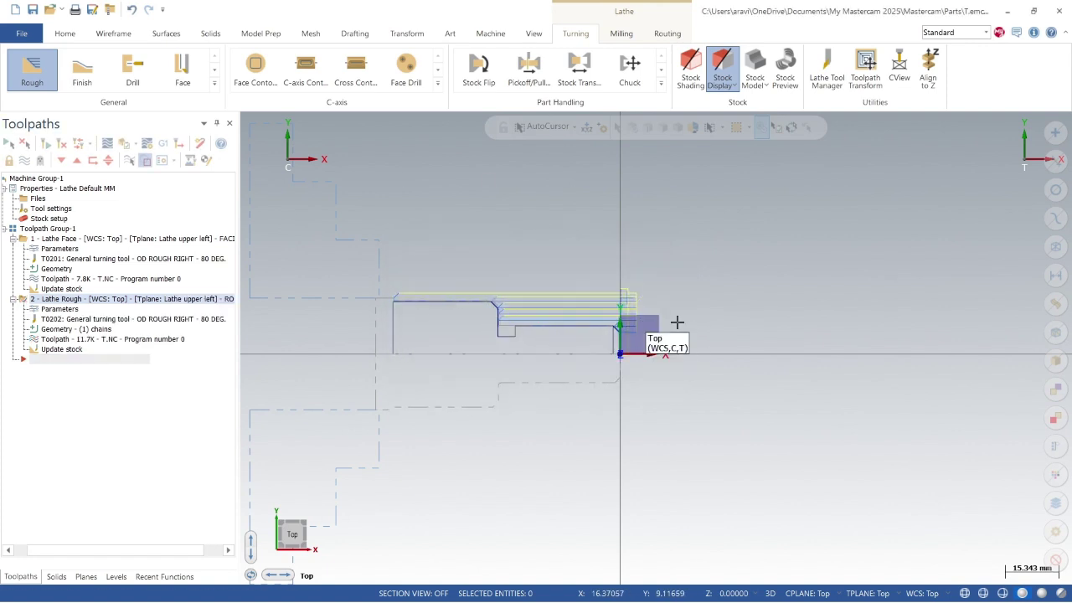
- Backplot the rough toolpath to examine the tool's motion along the outer profile
left_click(107, 144)
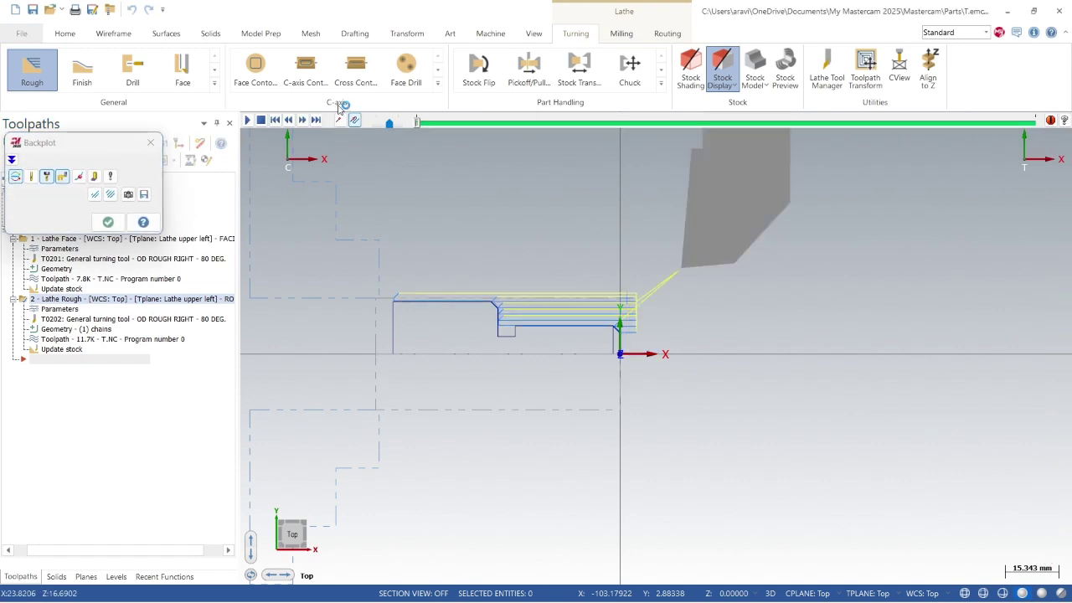
left_click(248, 122)
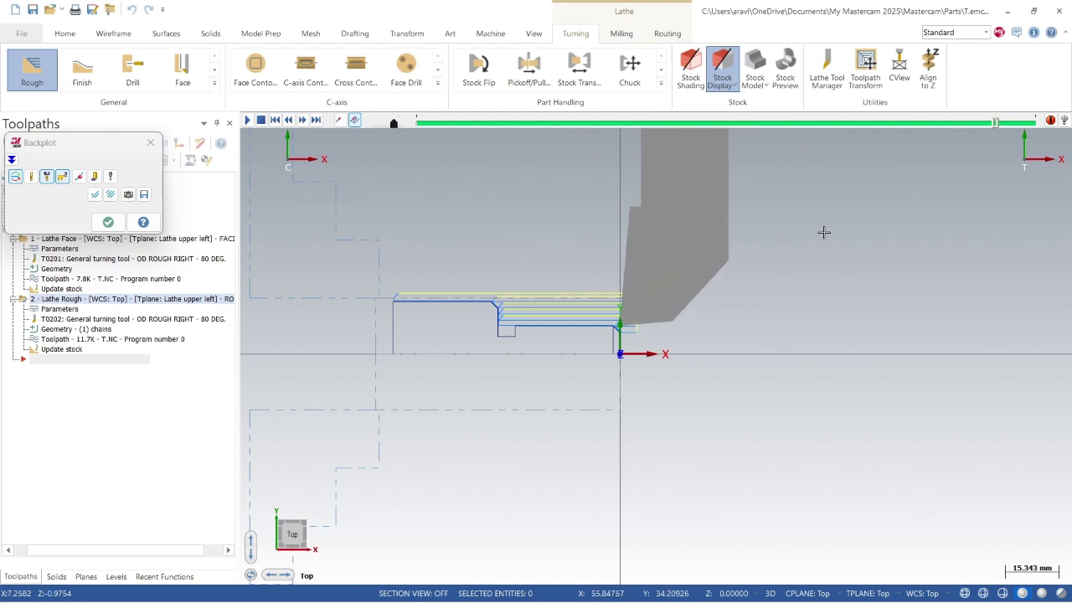
left_click(108, 222)
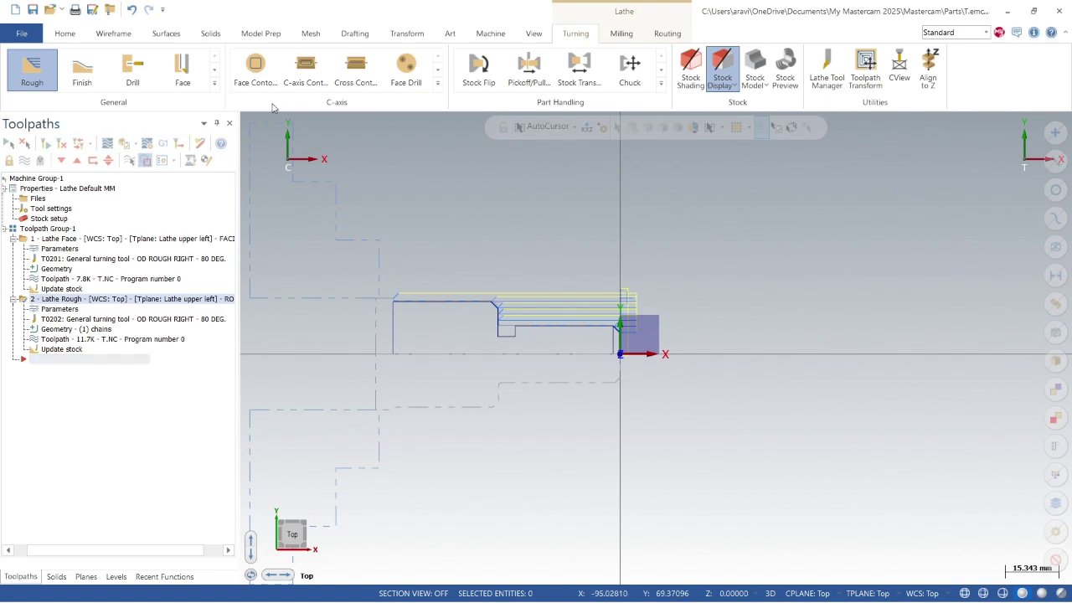
- Verify the roughing operation in the simulator from an isometric view to examine the material removal
left_click(124, 143)
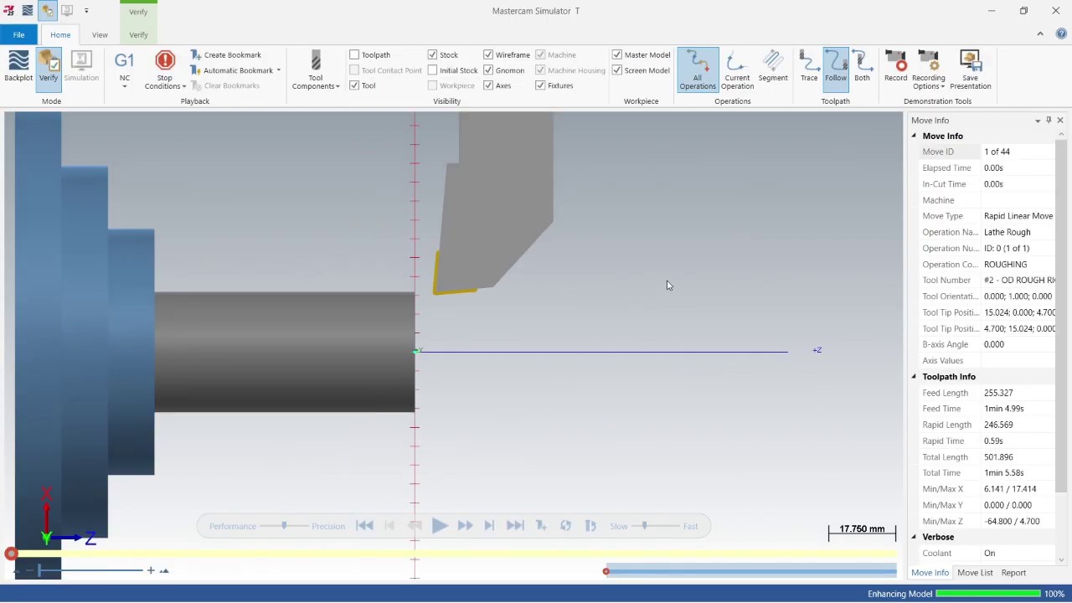
right_click(668, 282)
left_click(711, 400)
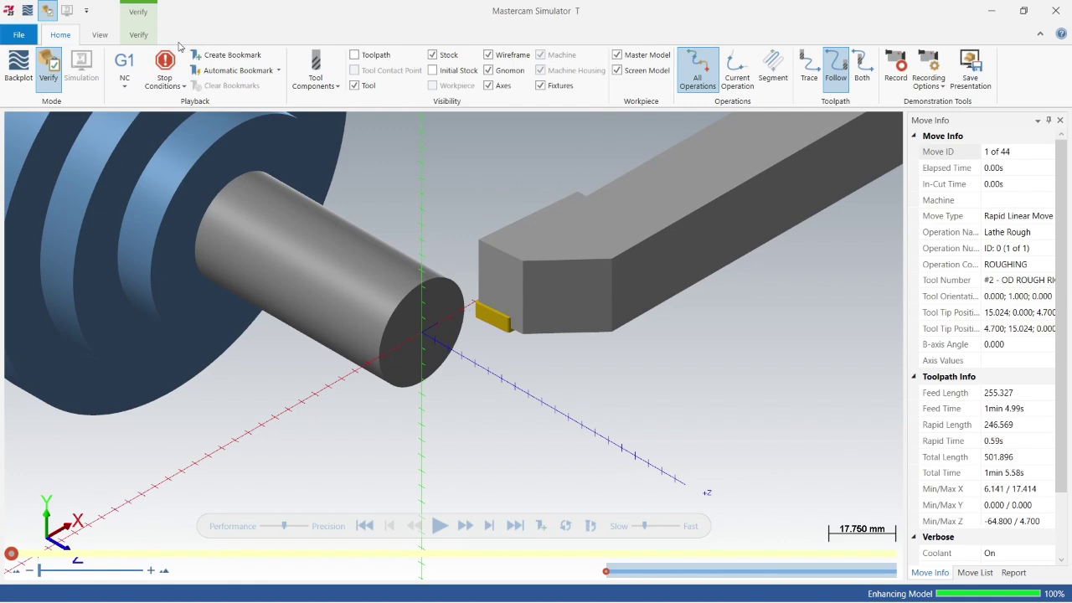
scroll(117, 42, "down", 2)
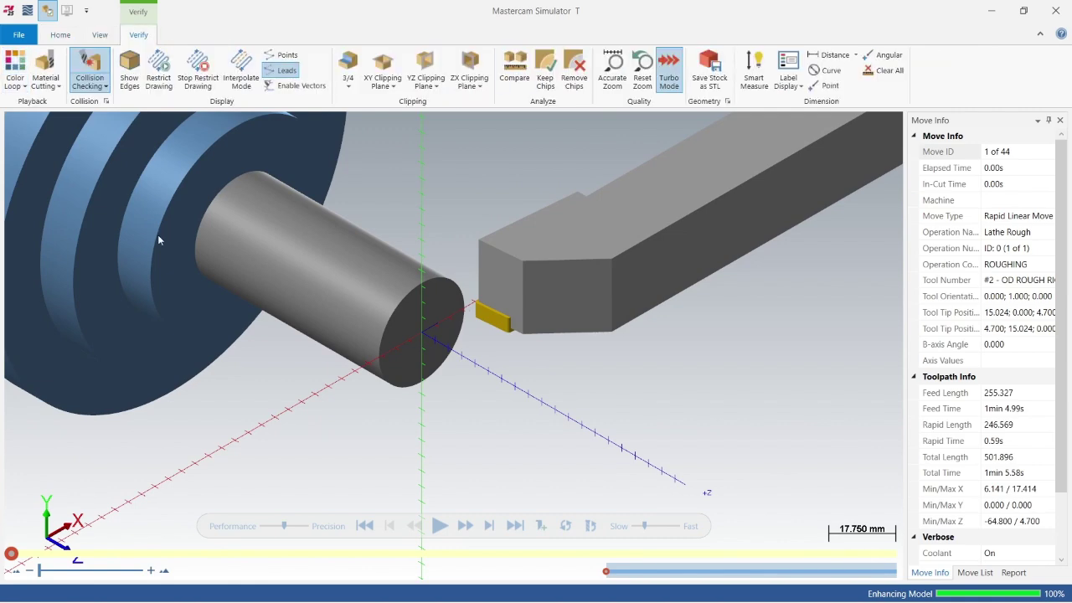
left_click(440, 525)
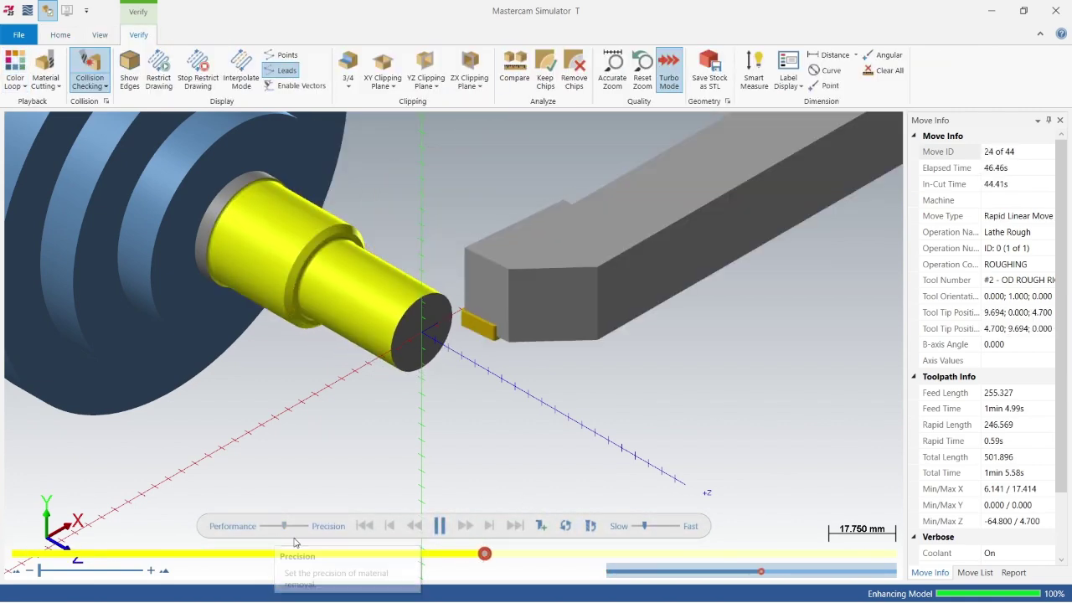
left_click(1057, 9)
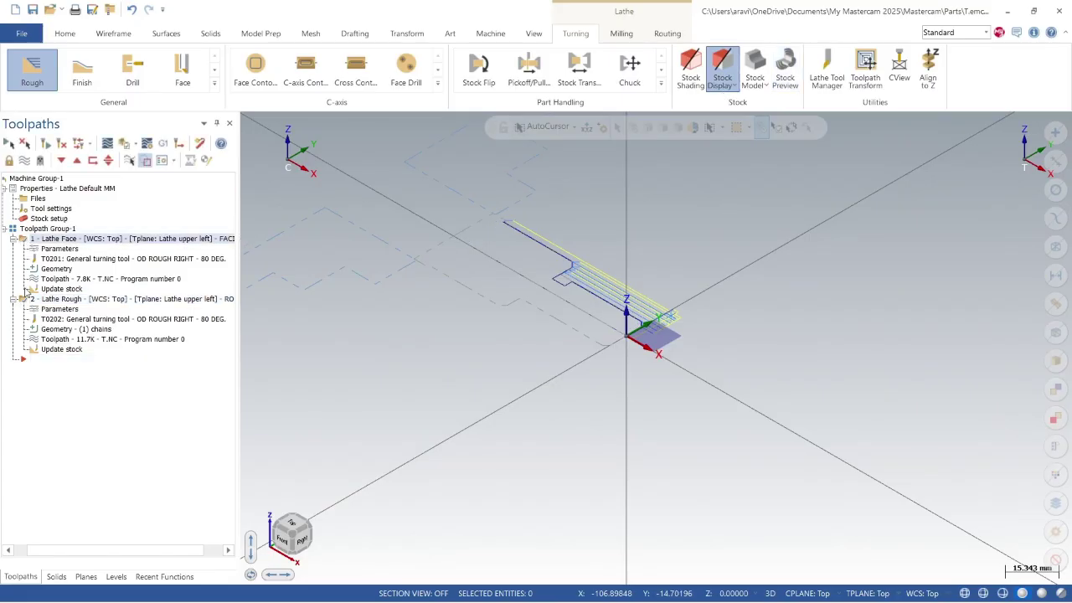
- Verify the facing and roughing operations together, replaying the simulation with the color loop enabled
left_click(108, 143)
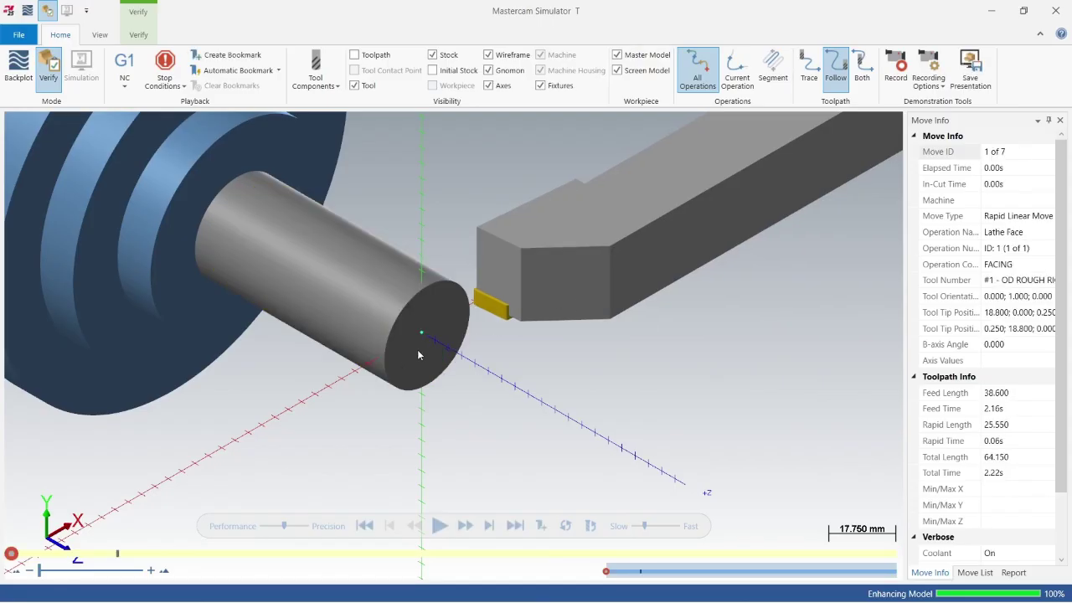
left_click(439, 525)
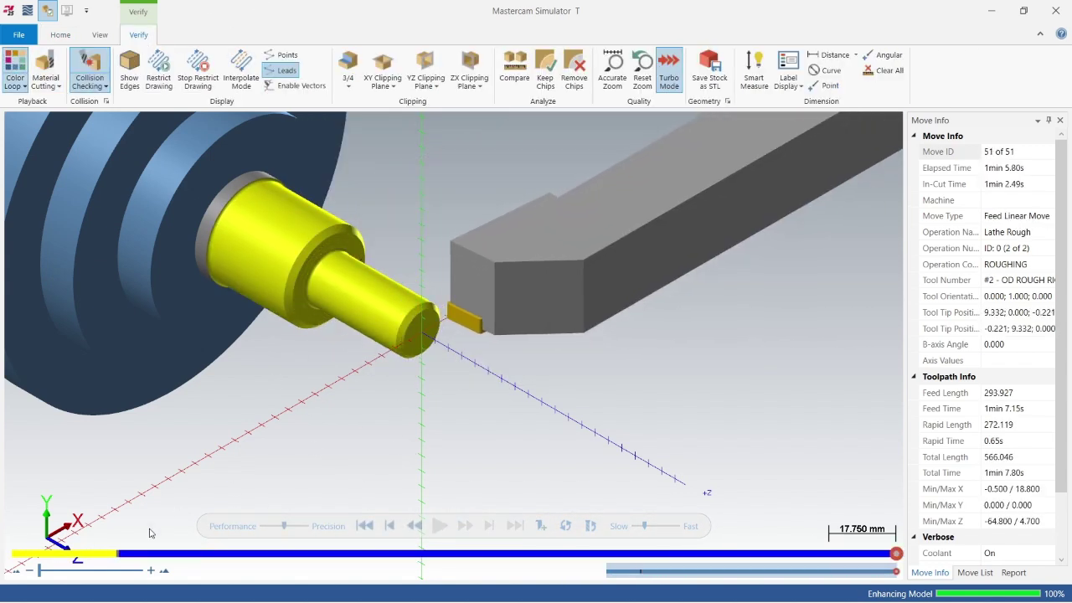
left_click(366, 525)
left_click(439, 525)
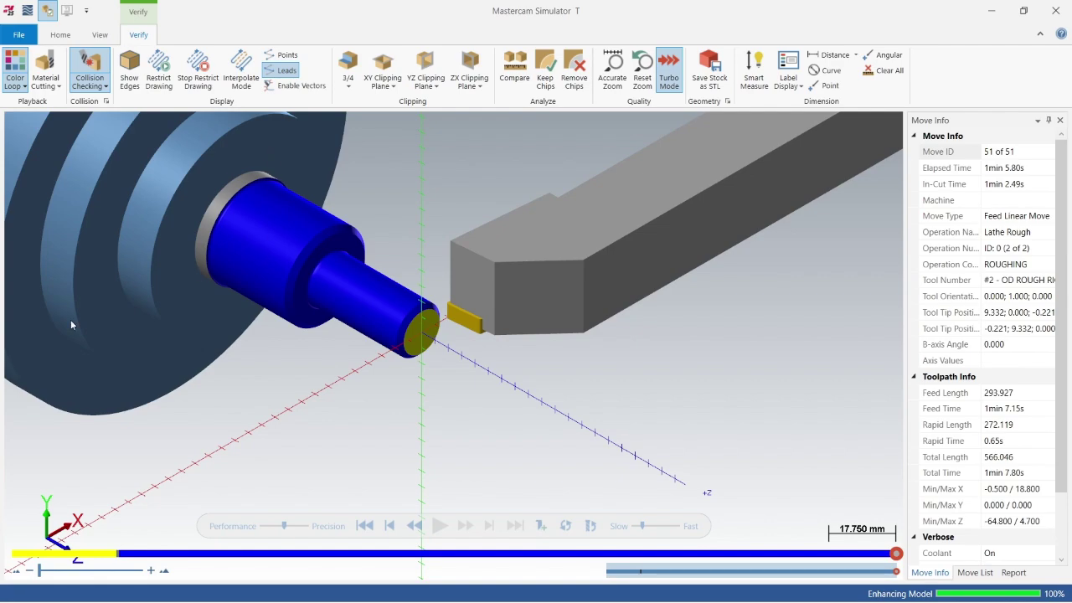
left_click(1055, 10)
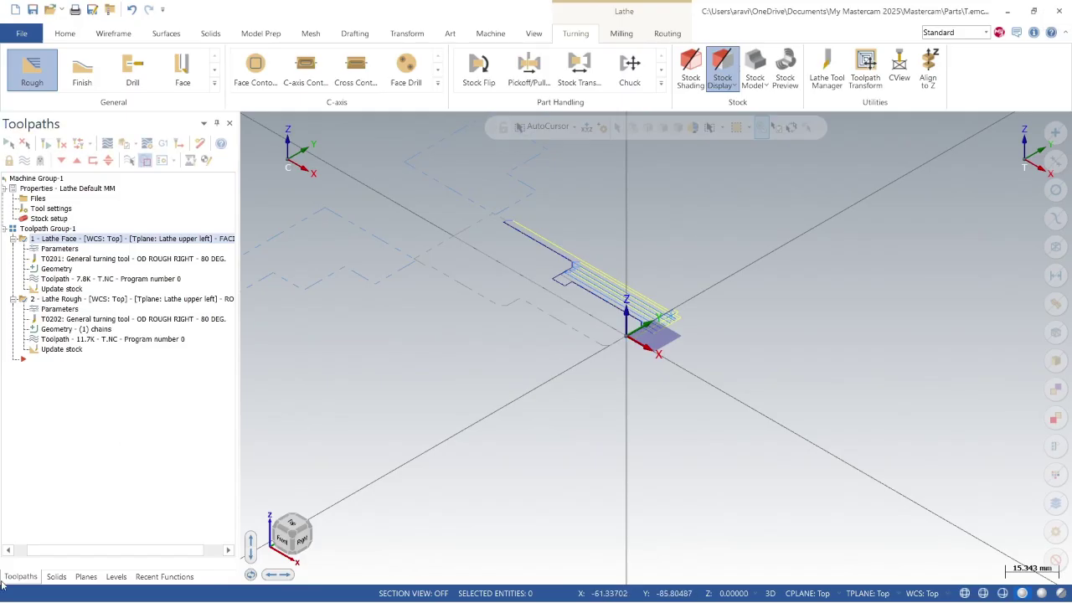
- Start a finish toolpath in the top view and chain the outer profile from the front chamfer to the back end
left_click(292, 525)
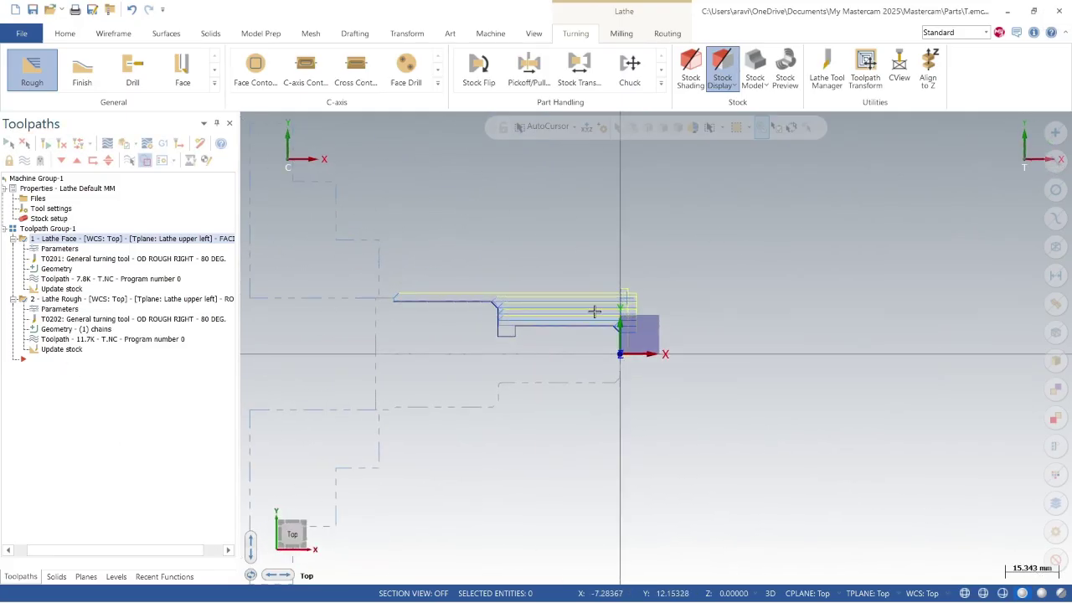
left_click(82, 68)
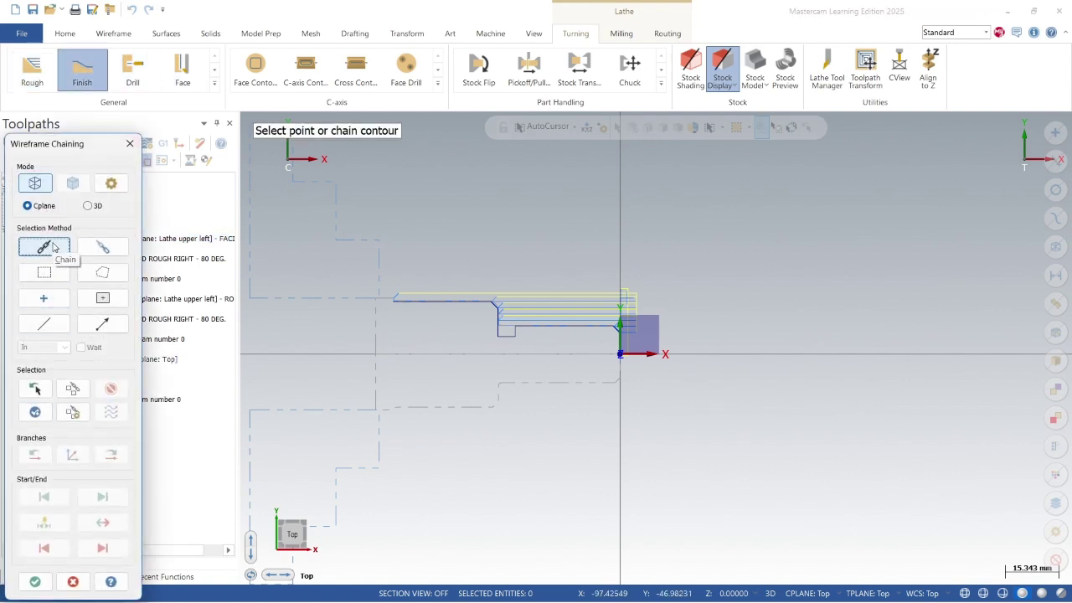
left_click(616, 331)
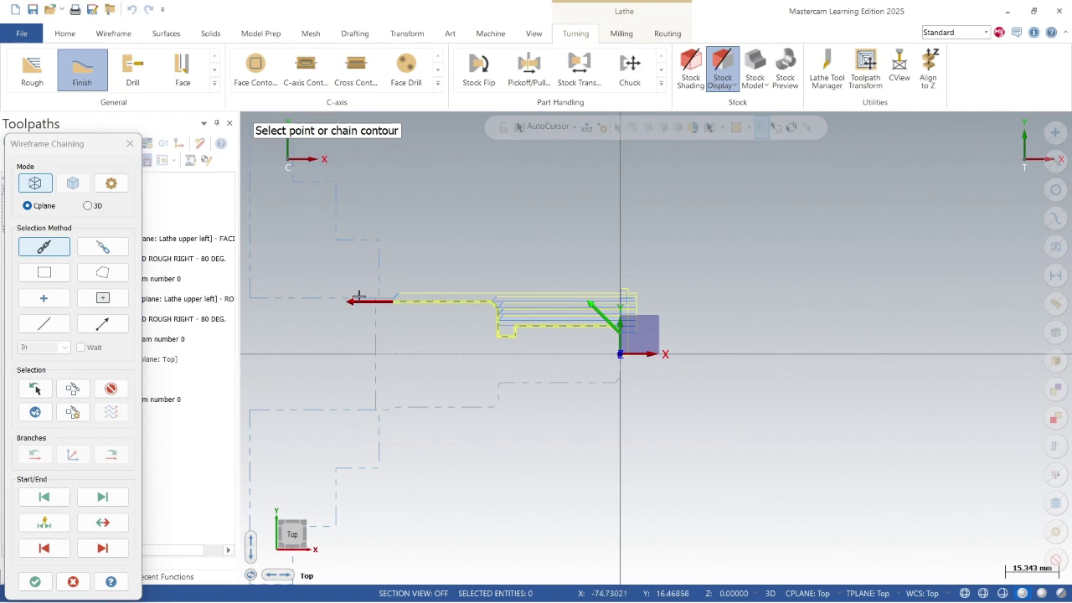
left_click(34, 581)
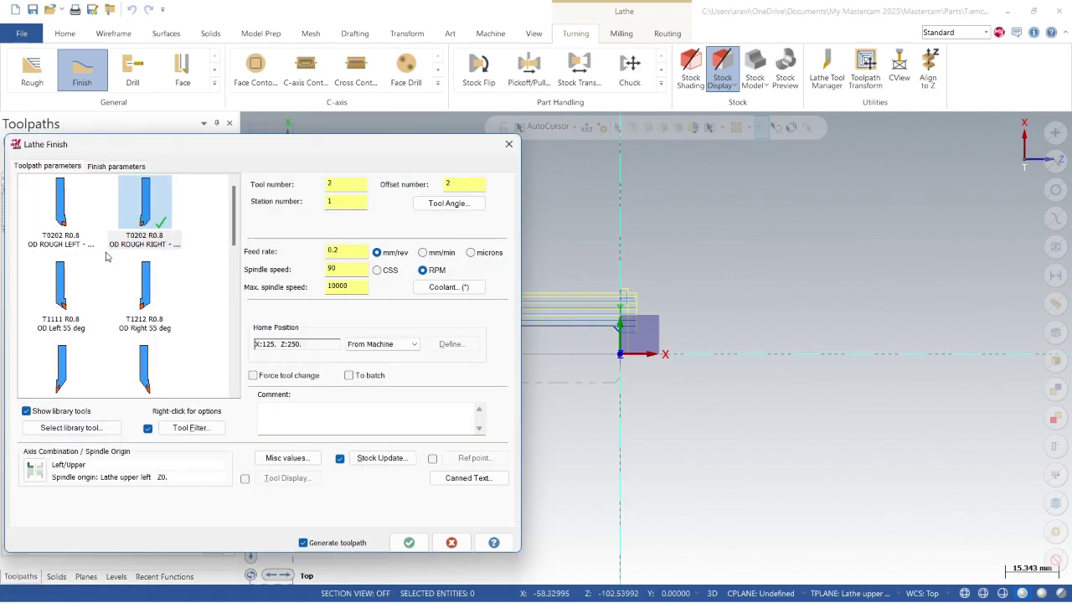
- Use the OD Right 55 deg tool with tool and offset numbers 3, and make the home position user defined
double_click(140, 299)
left_click(299, 527)
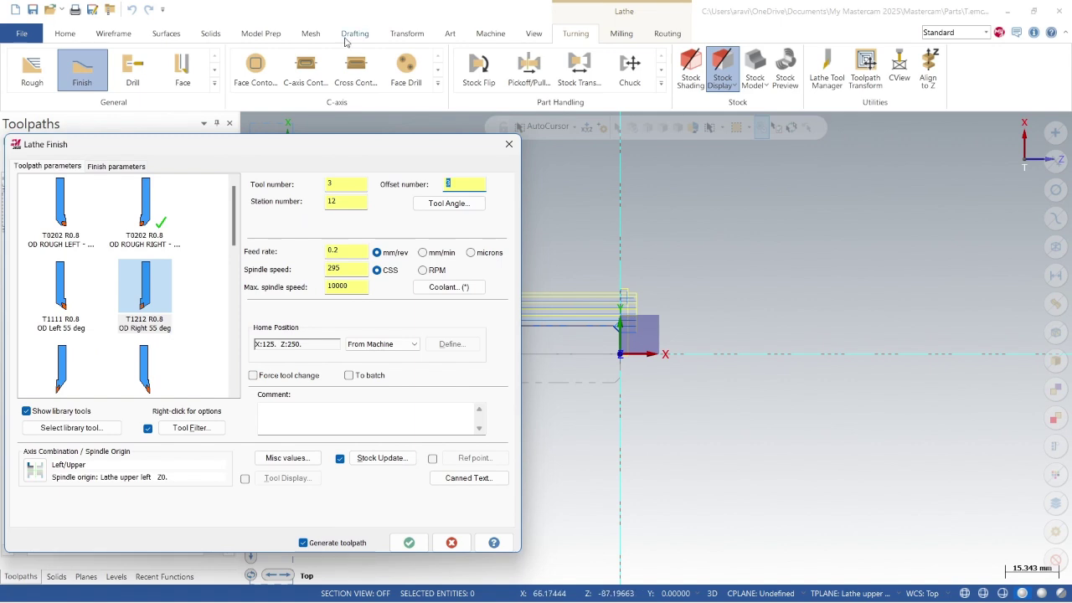
left_click(376, 344)
left_click(394, 362)
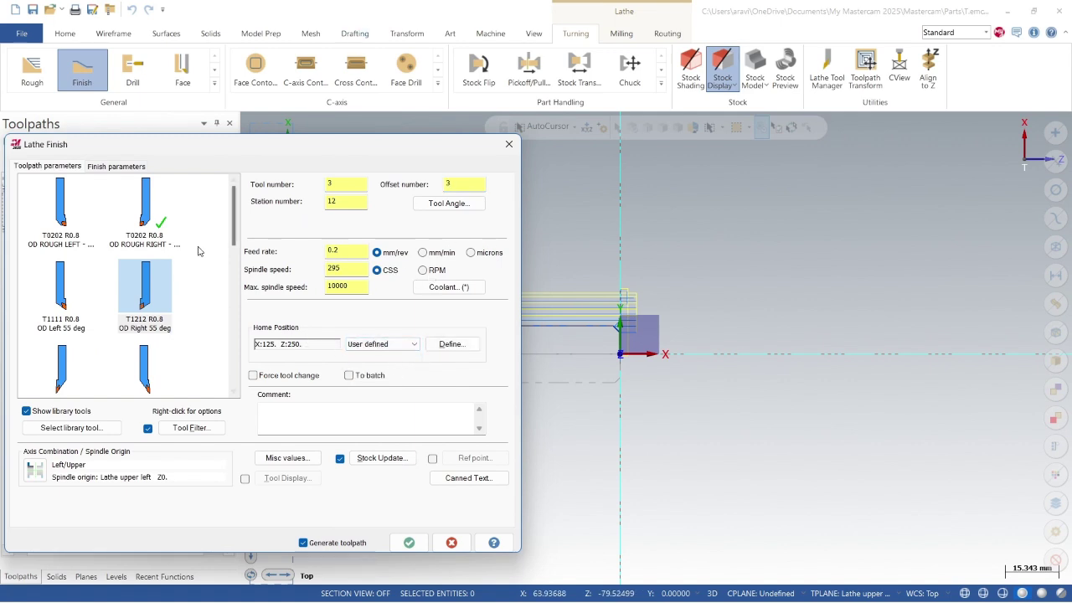
- Pick the finish home position off the part's front end at about X 26.1, Z 17.6, and enter the comment FINISHING
left_click(450, 349)
left_click(155, 170)
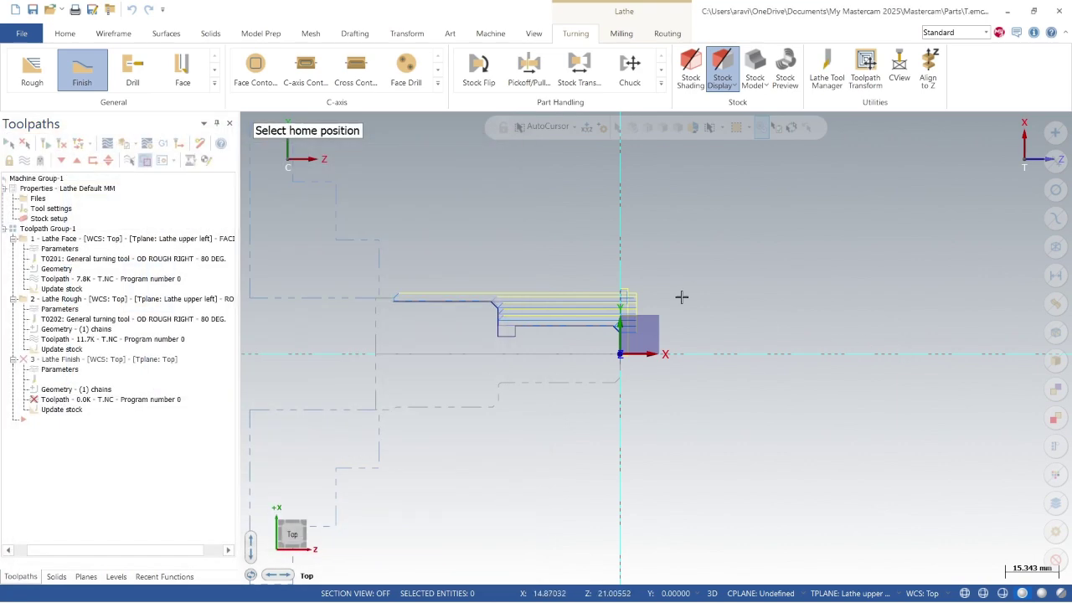
left_click(677, 263)
left_click(127, 217)
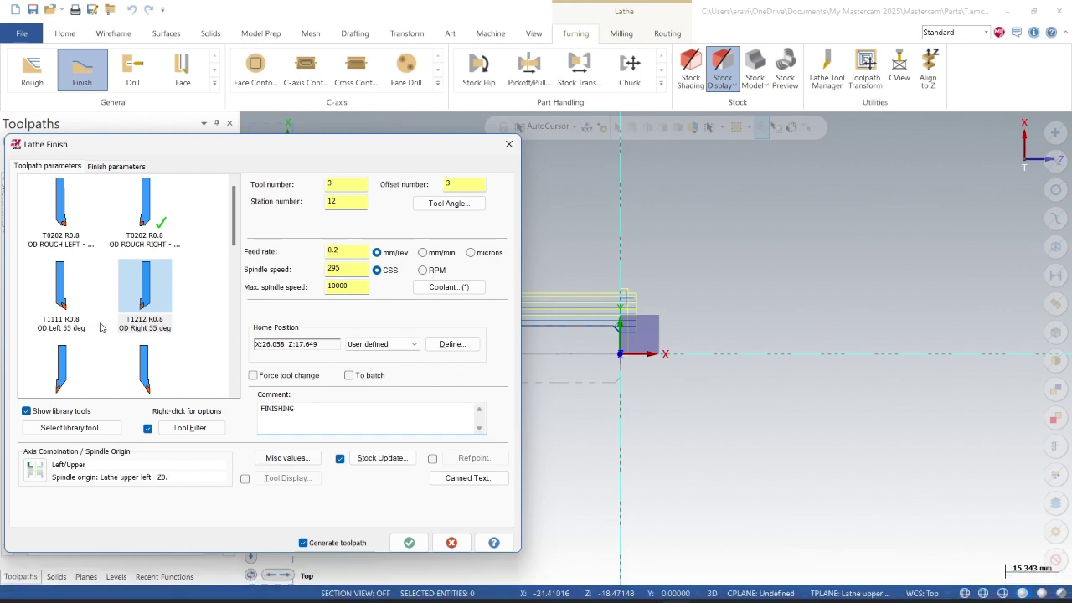
- Generate the finish toolpath with computer compensation and one finish pass, and open its backplot
left_click(126, 168)
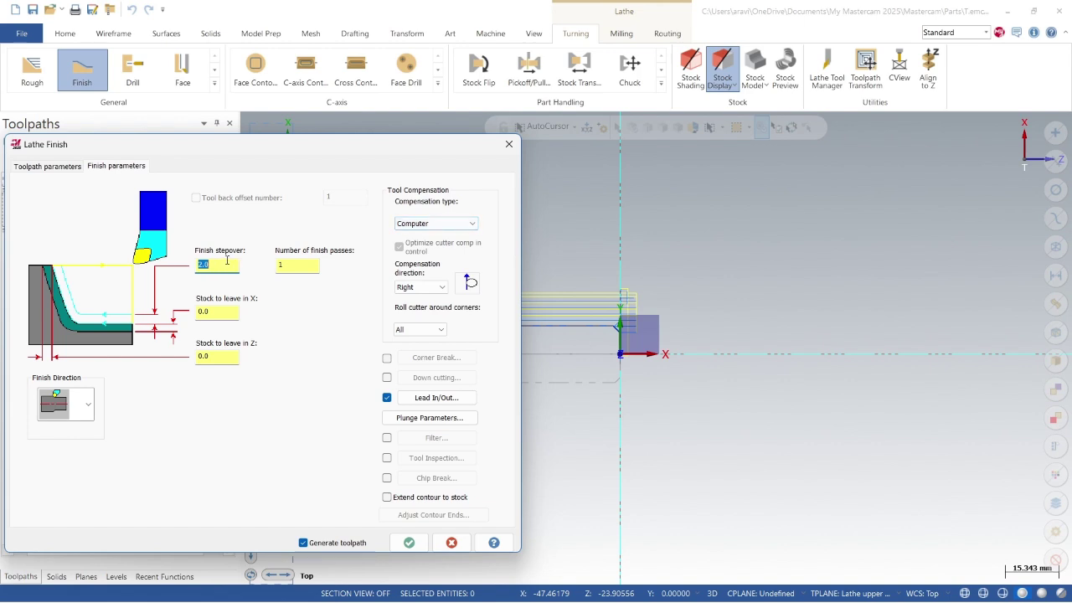
left_click(405, 543)
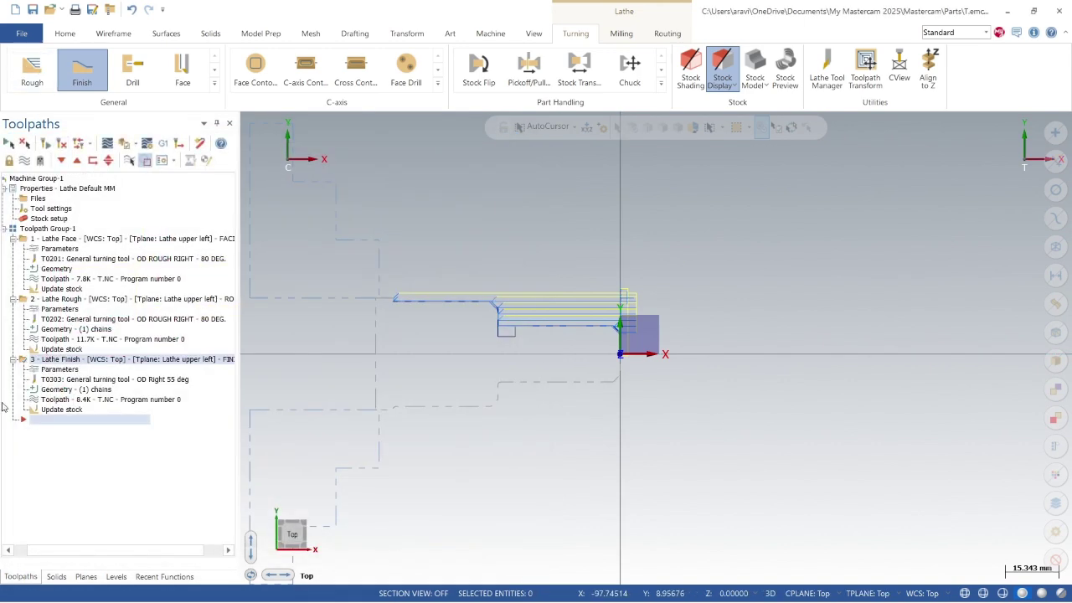
left_click(23, 360)
left_click(110, 142)
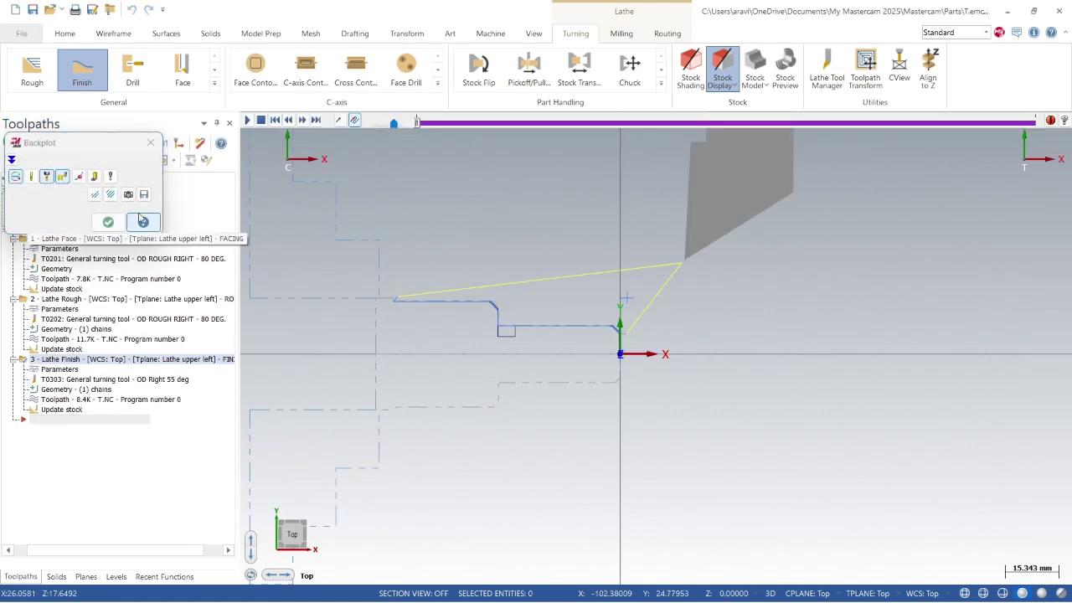